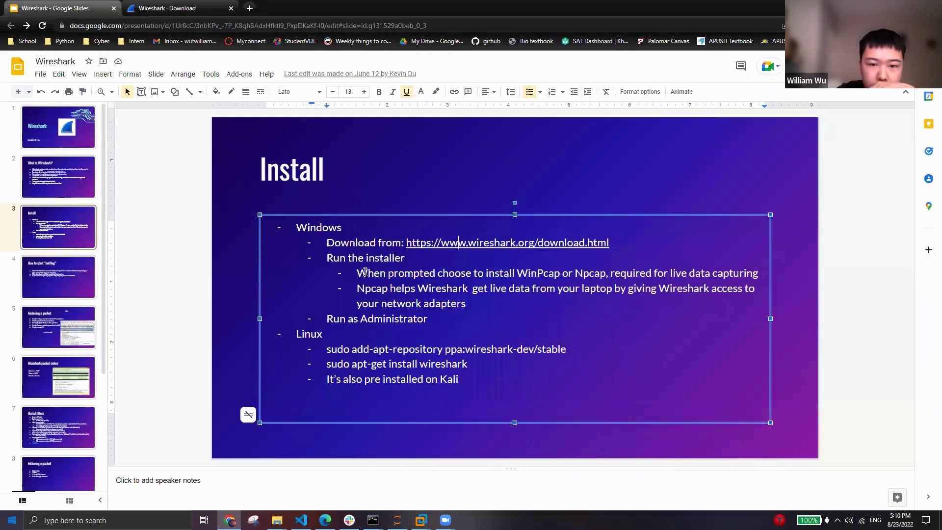
click(474, 294)
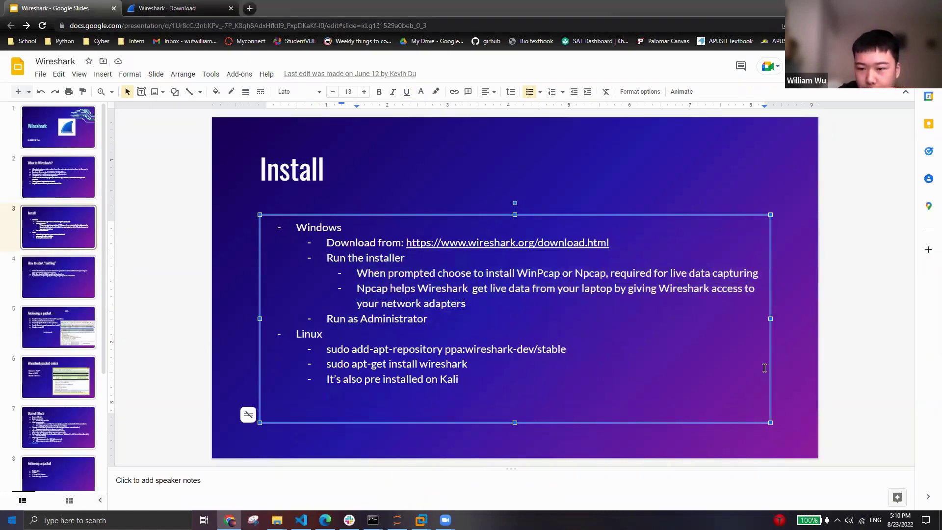
drag(399, 358, 518, 374)
click(518, 374)
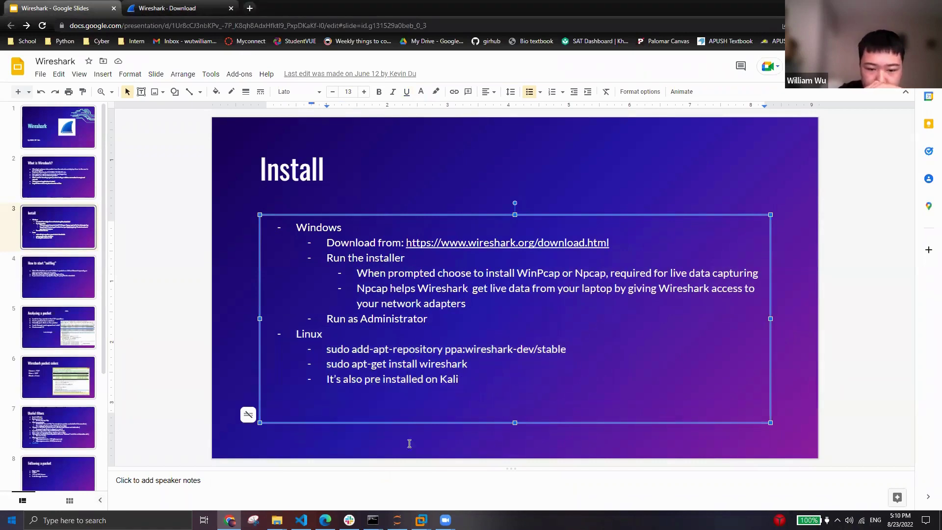
- Switch to VMware Workstation and open the KaliLinux_CleanImage virtual machine from the Cyber 2020-2021 folder on drive E
mouse_move(422, 520)
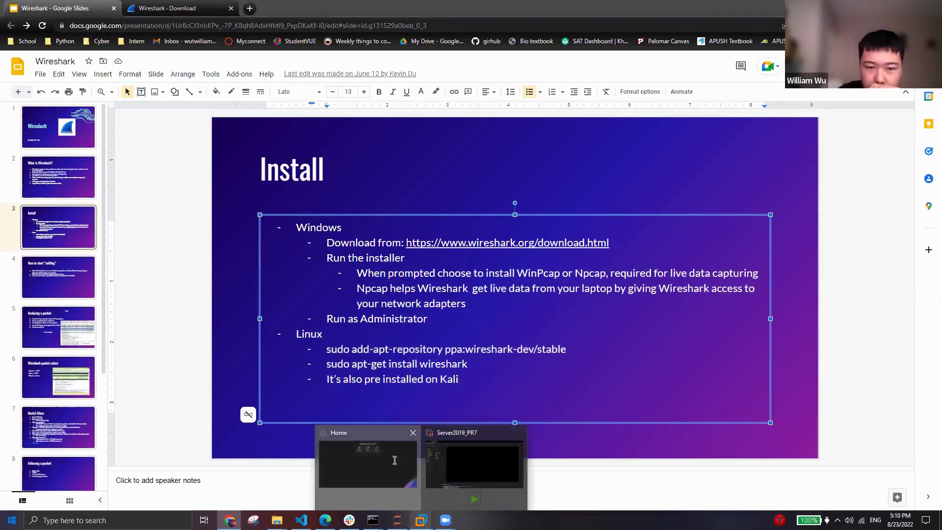
click(394, 460)
click(474, 139)
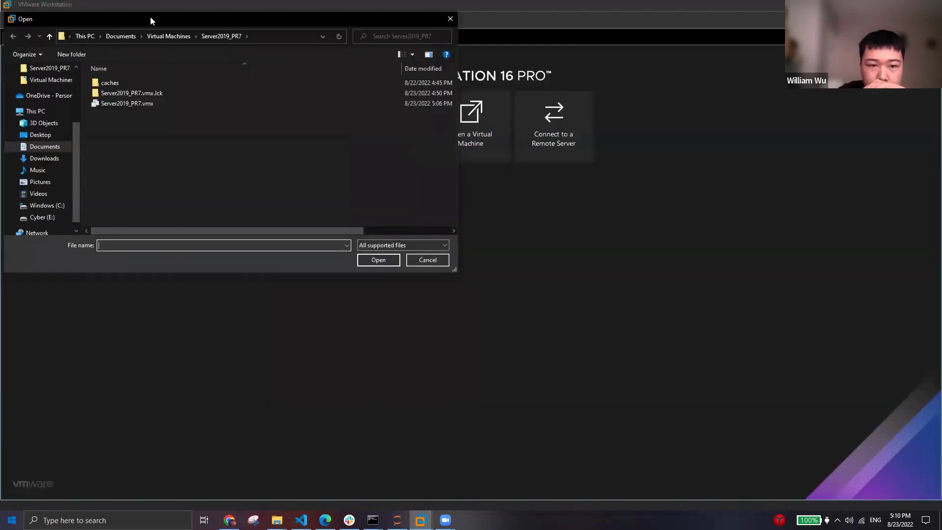
click(42, 217)
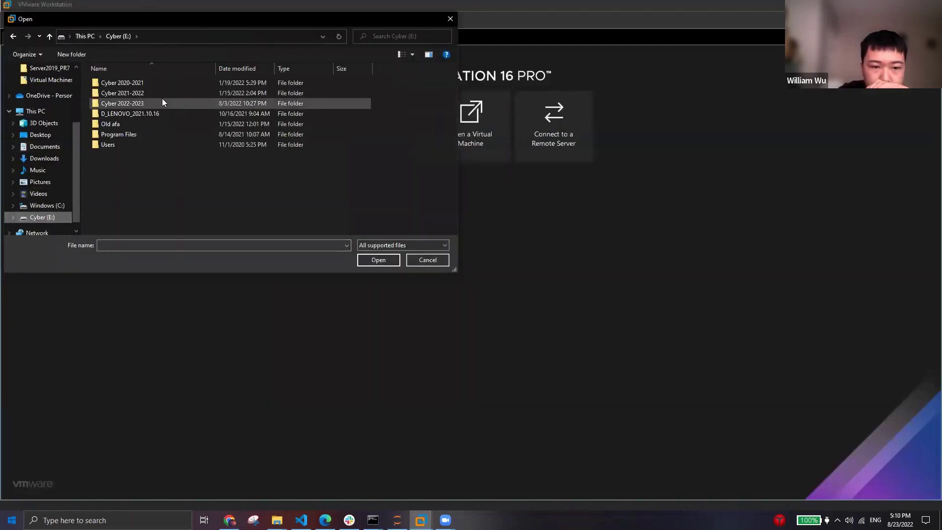
double_click(131, 105)
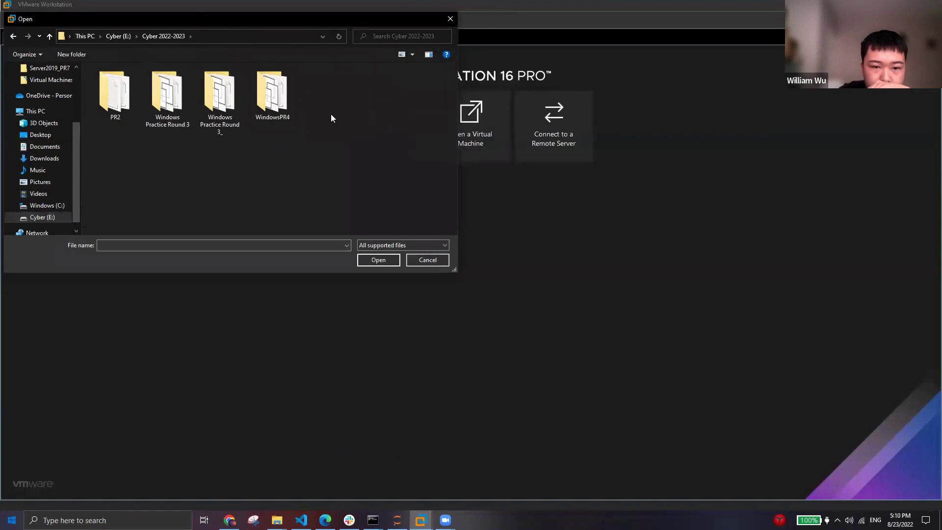
click(119, 36)
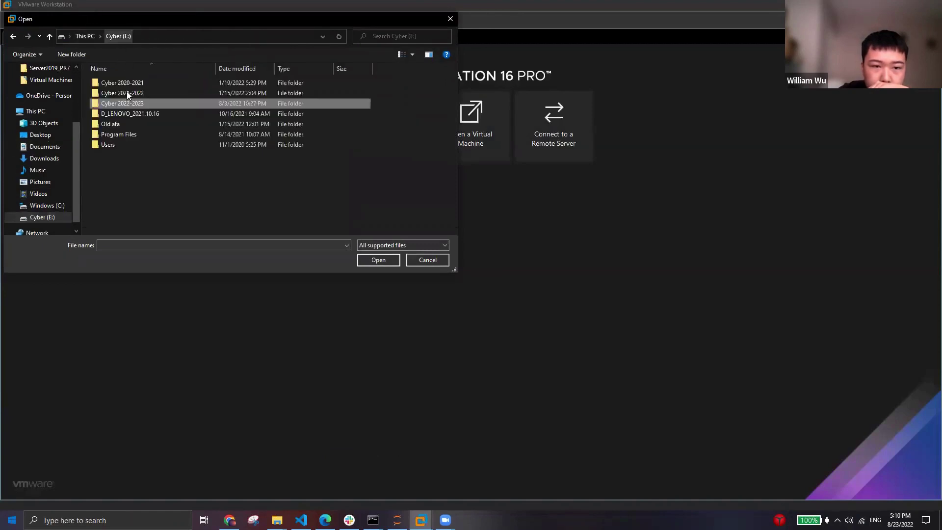
double_click(123, 82)
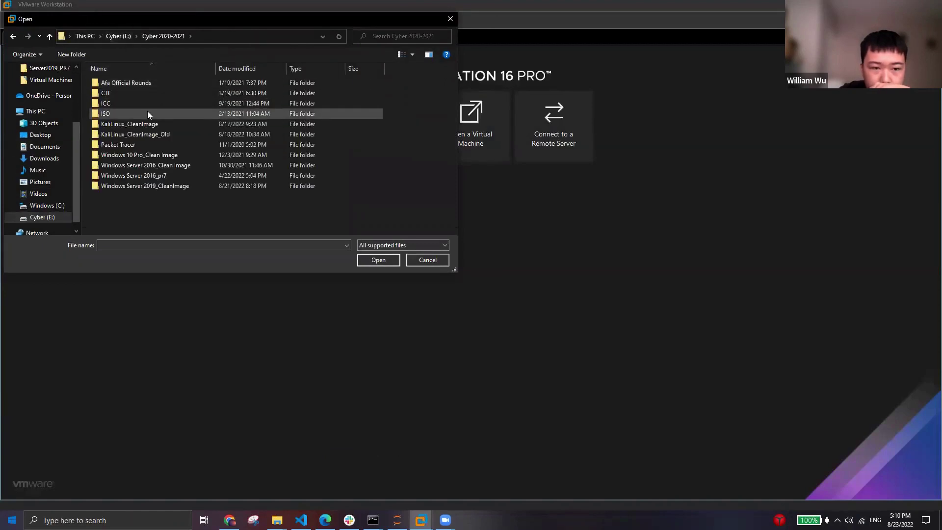
double_click(147, 124)
click(128, 87)
double_click(127, 88)
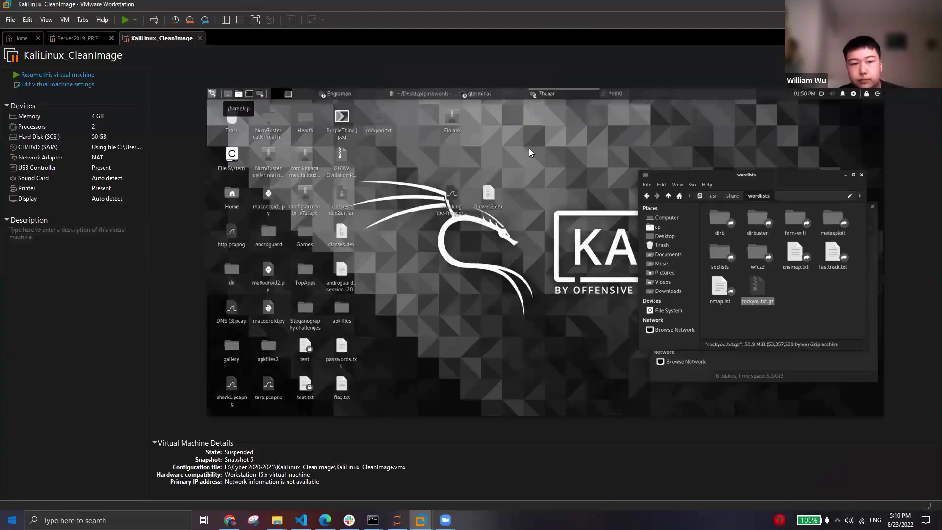
click(41, 76)
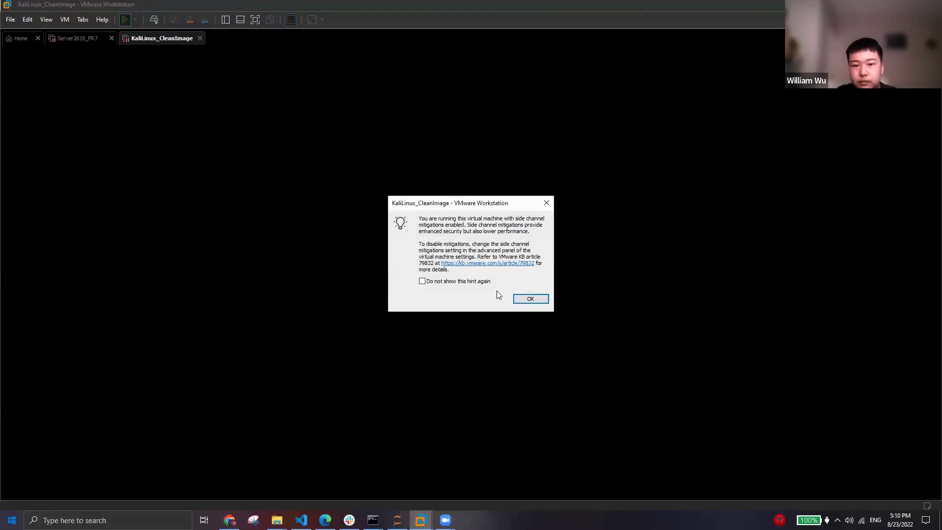
click(529, 298)
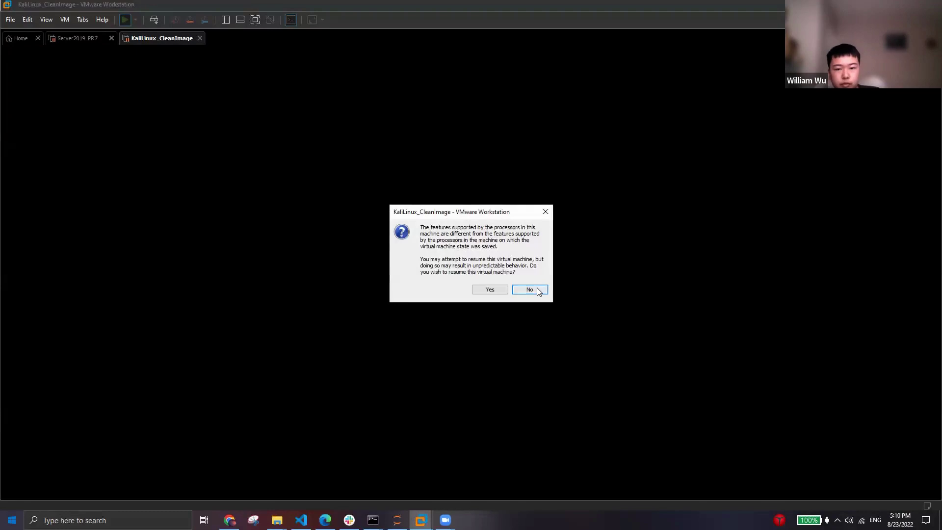
click(537, 288)
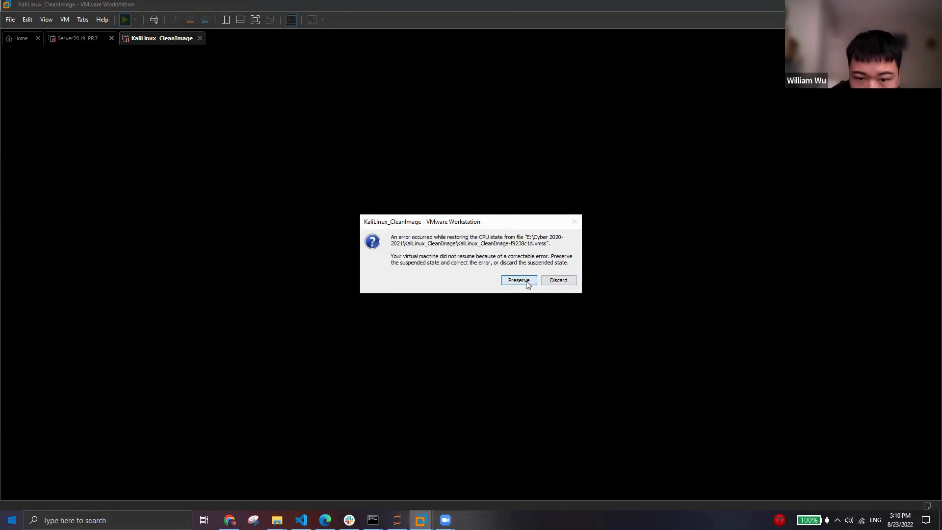
click(527, 284)
click(535, 273)
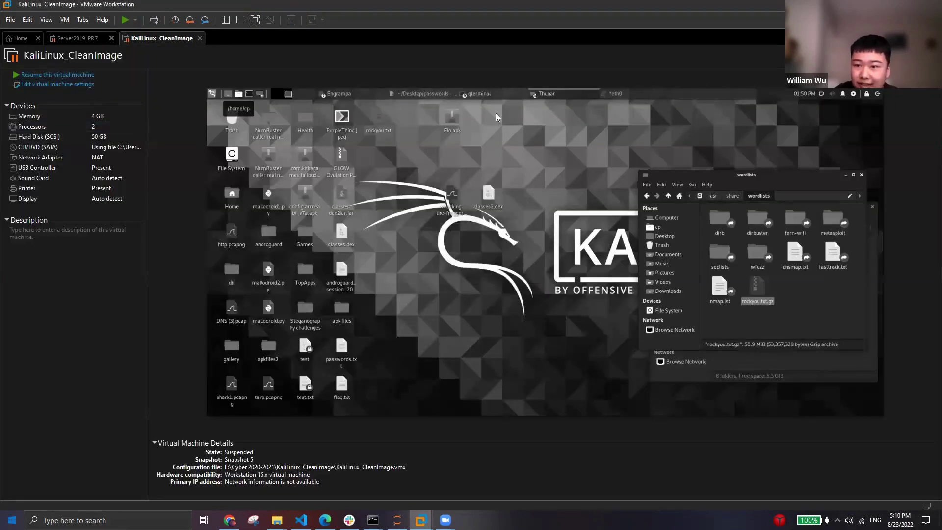
- Resume the KaliLinux_CleanImage virtual machine, dismissing the side channel mitigations hint and accepting the differing processor features
click(495, 117)
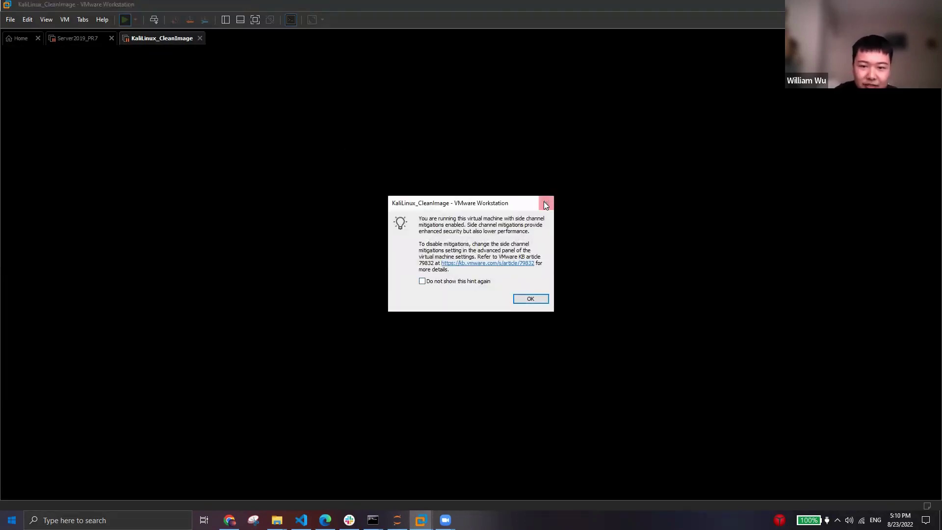
click(546, 204)
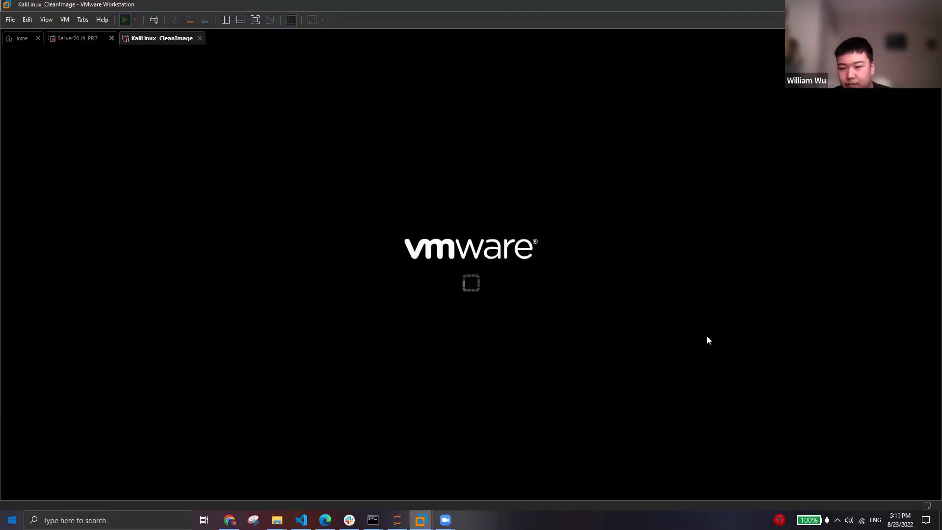
click(491, 290)
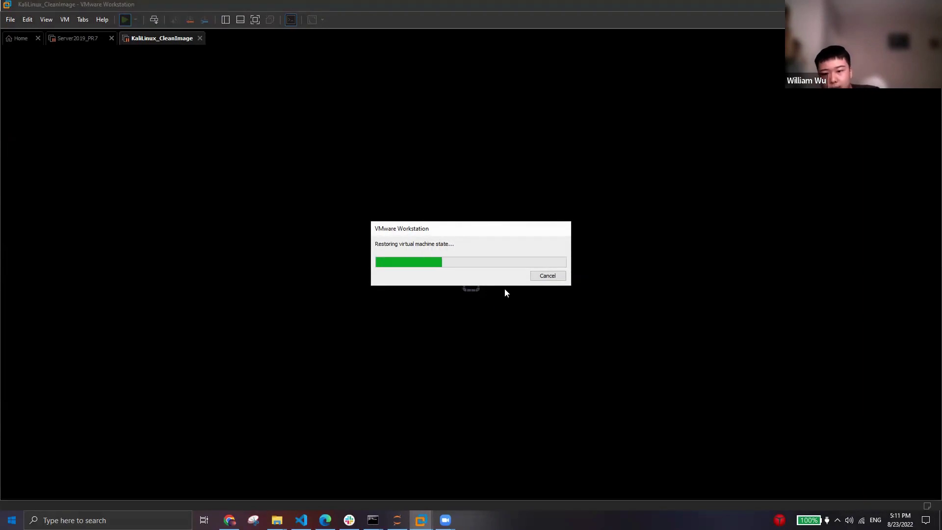
- Switch to the Wireshark presentation in Chrome and go over the Linux commands for adding the repository and installing Wireshark
mouse_move(230, 520)
click(229, 471)
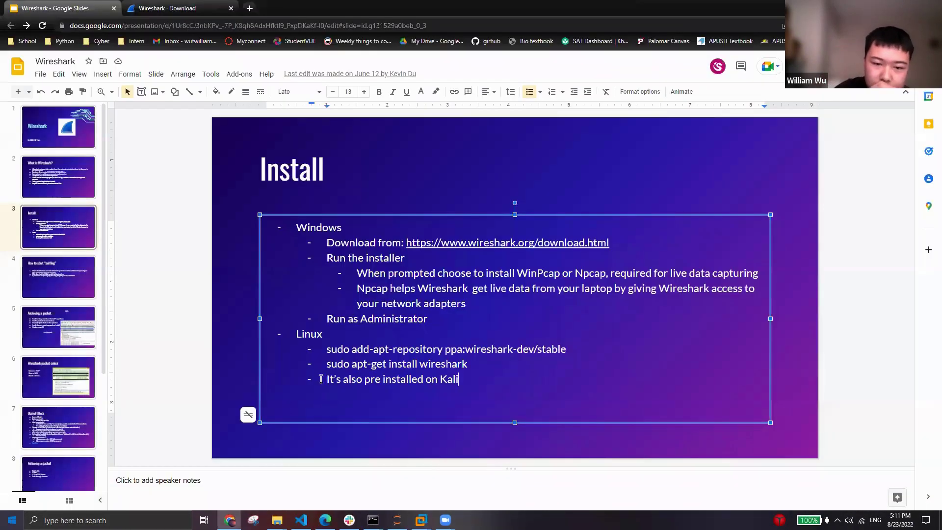
drag(409, 364, 484, 374)
click(468, 364)
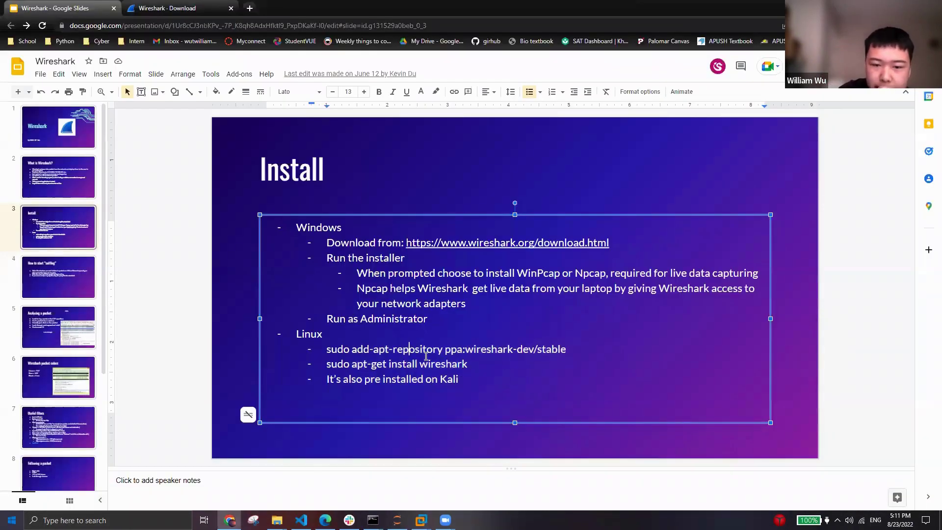
drag(371, 348, 521, 353)
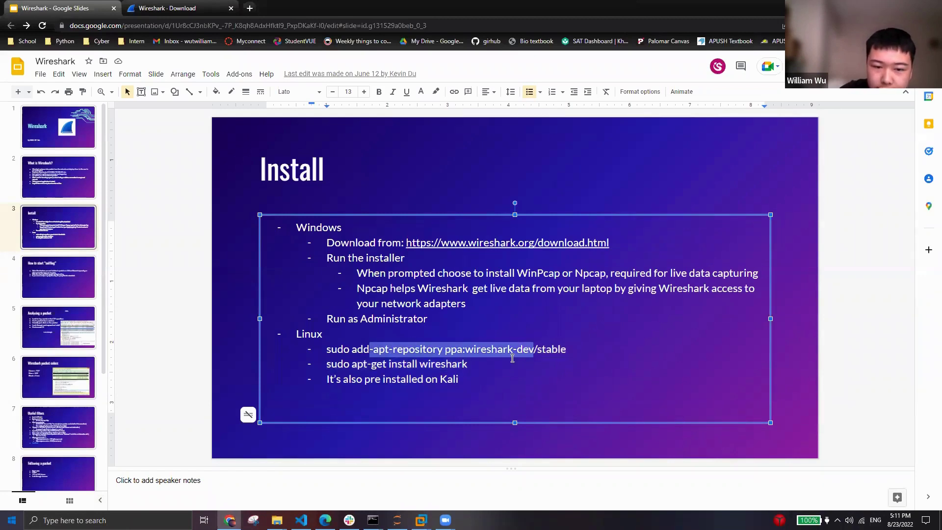
drag(353, 368, 418, 362)
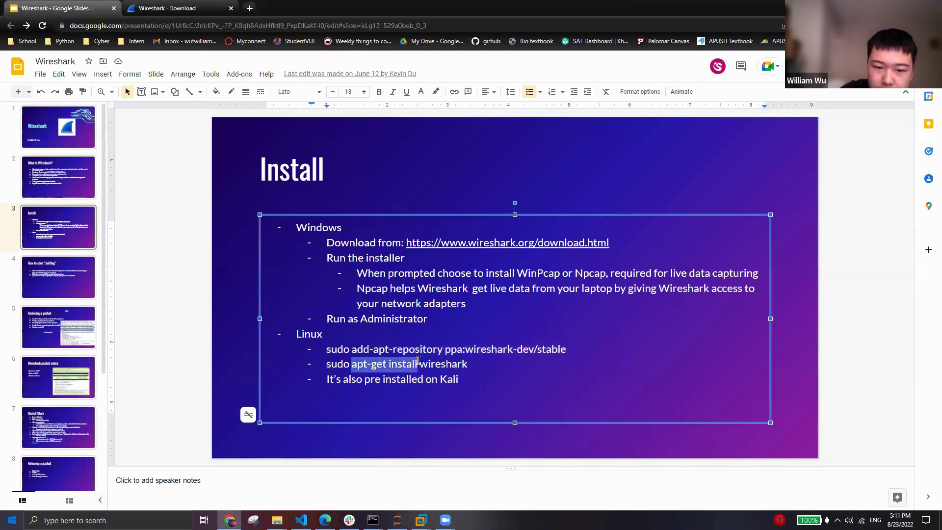
click(454, 388)
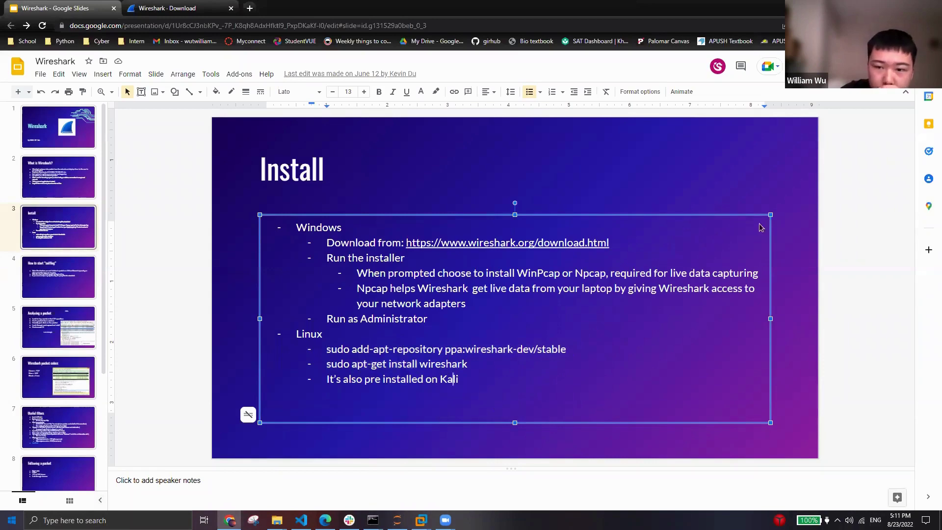
- Switch to the Kali virtual machine in VMware, search its applications for "wiresh" and launch Wireshark
key(alt+Tab)
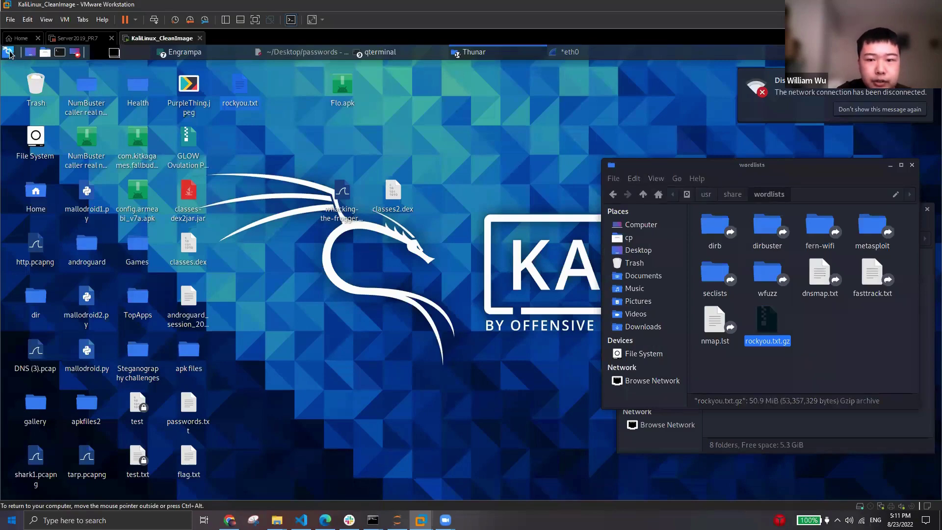
click(8, 52)
text(wiresh)
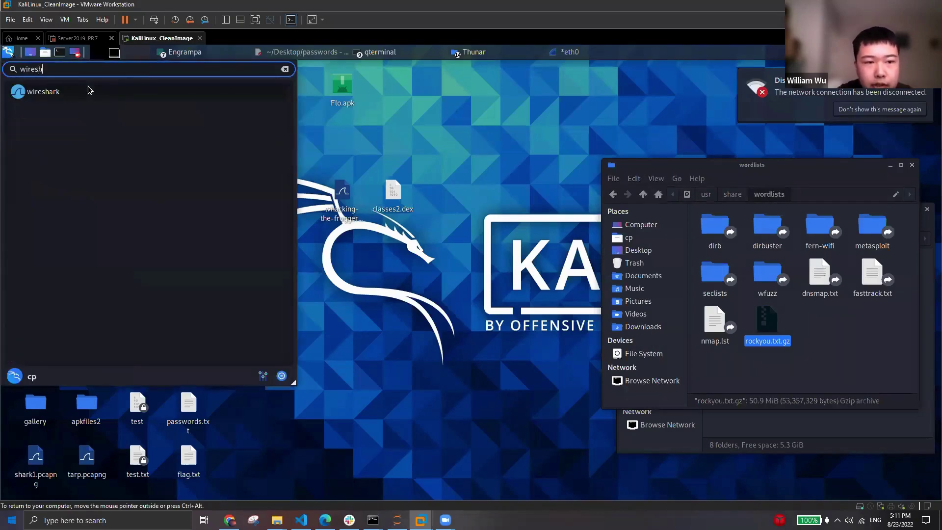
click(50, 92)
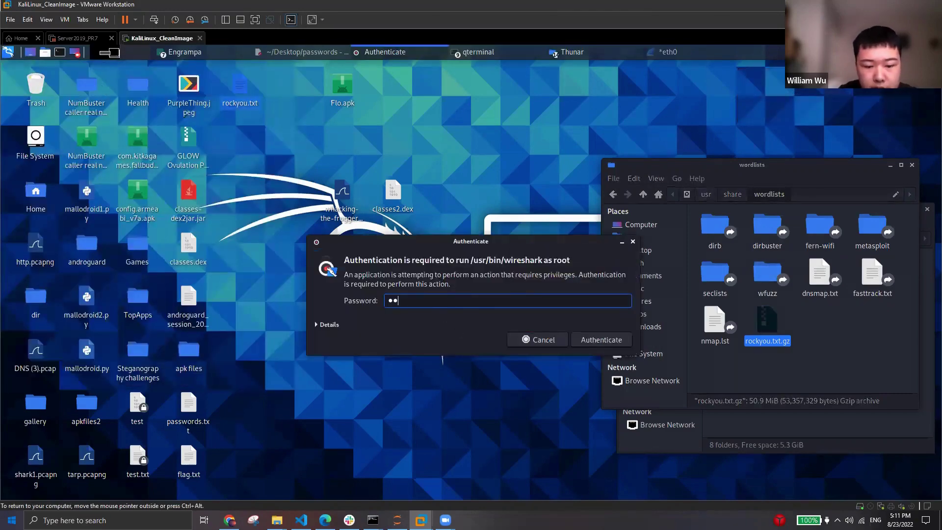
- Enter the account password to authorize running Wireshark as root, retrying it if it is rejected
text(••)
key(Return)
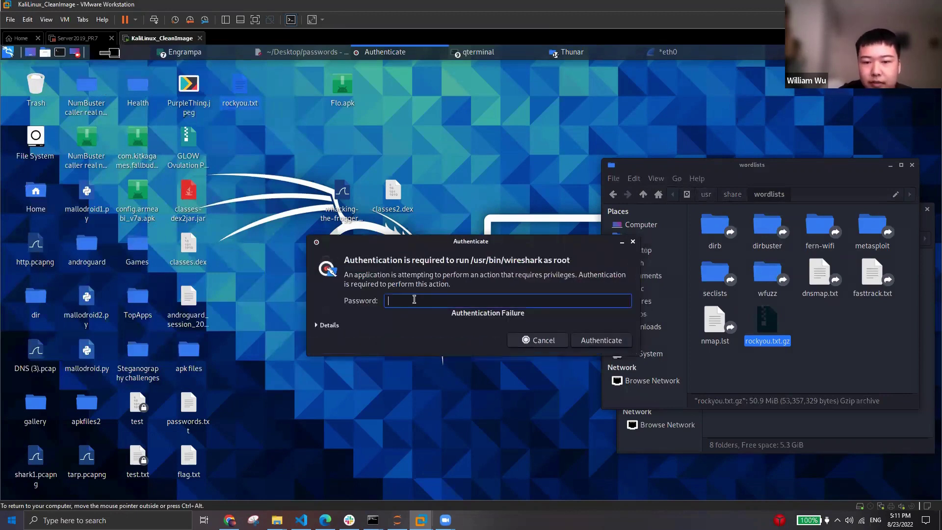
text(••••)
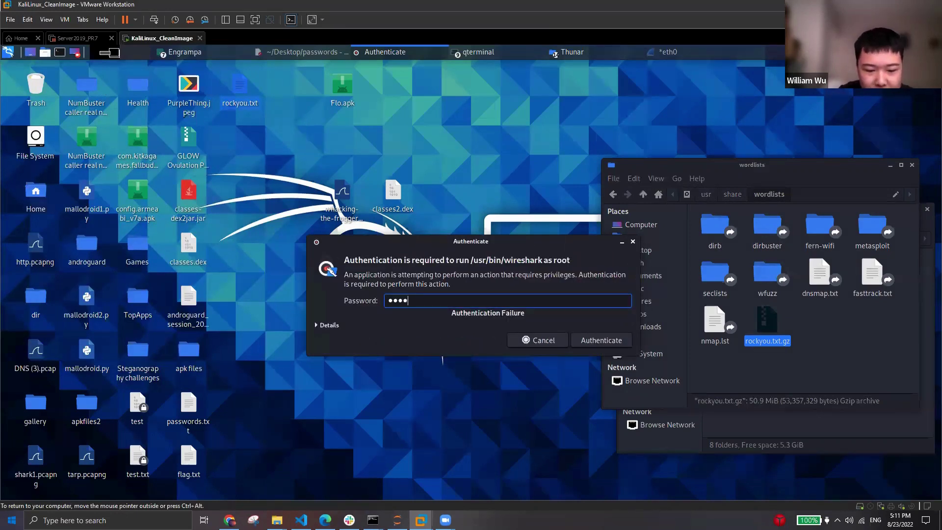
key(Return)
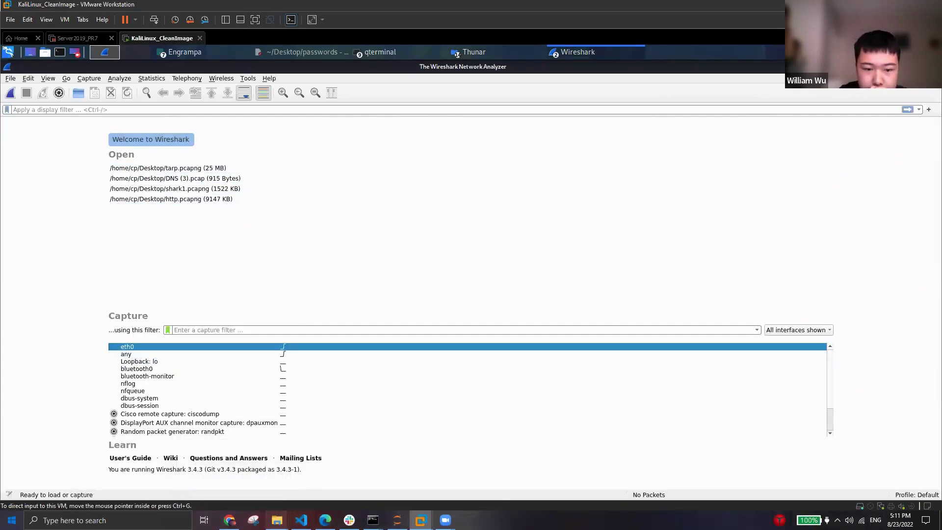
- Switch back to Chrome and review the Linux section of the Install slide
mouse_move(229, 520)
click(228, 478)
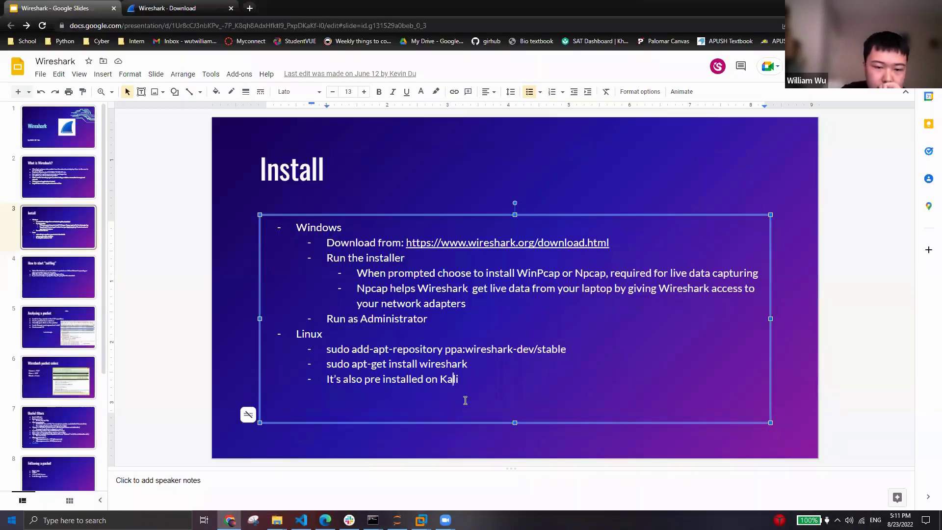
click(515, 366)
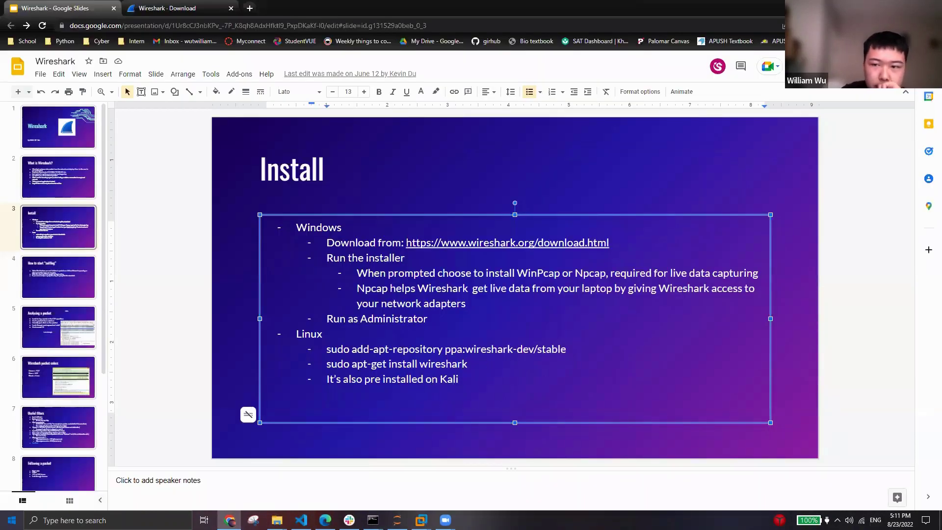
- Switch to the Kali virtual machine in VMware, restore the maximized Wireshark window and bring the terminal forward
key(alt+Tab)
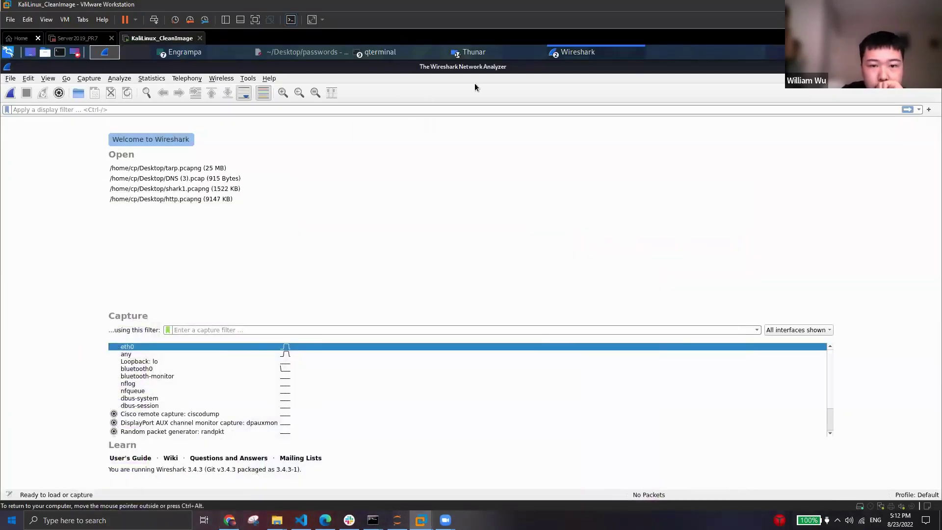
double_click(463, 67)
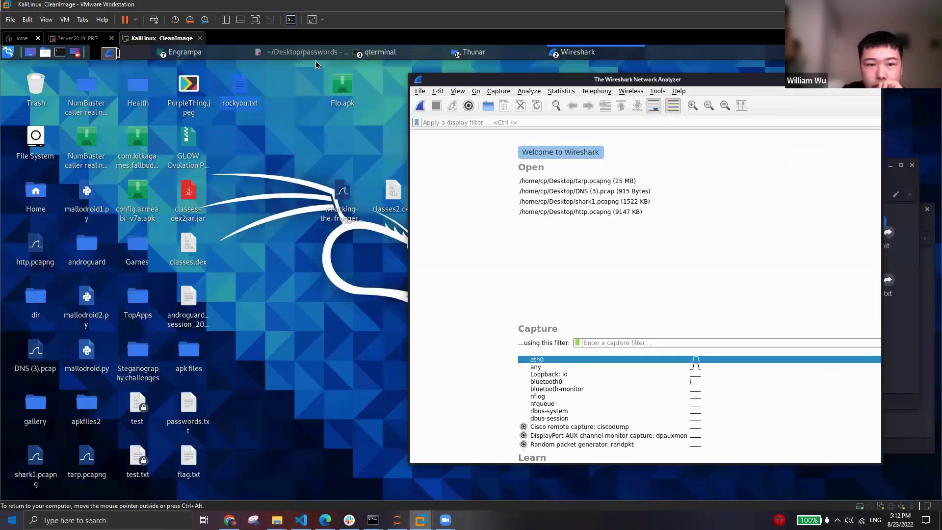
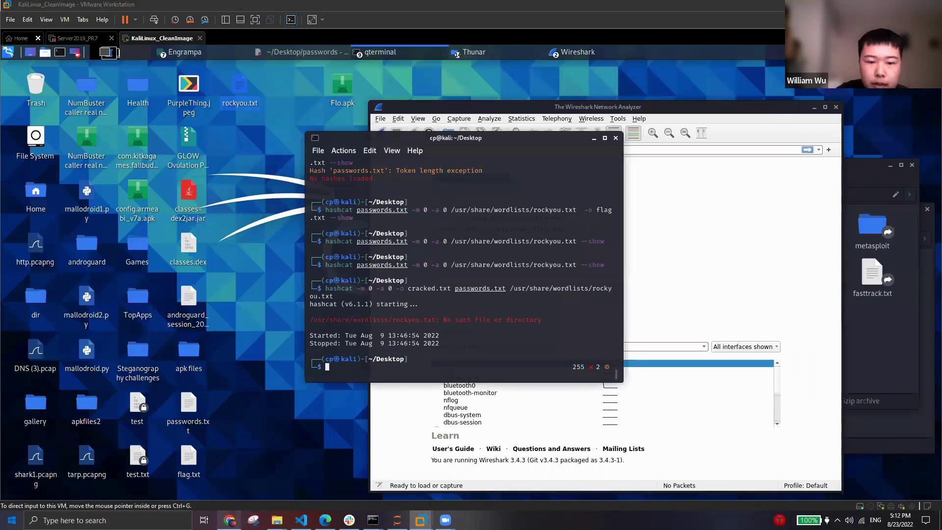
- Copy "sudo add-apt-repository ppa:wireshark-dev/stable" from the Install slide in Chrome and paste it into the Kali terminal in VMware
key(alt+Tab)
drag(567, 349, 325, 348)
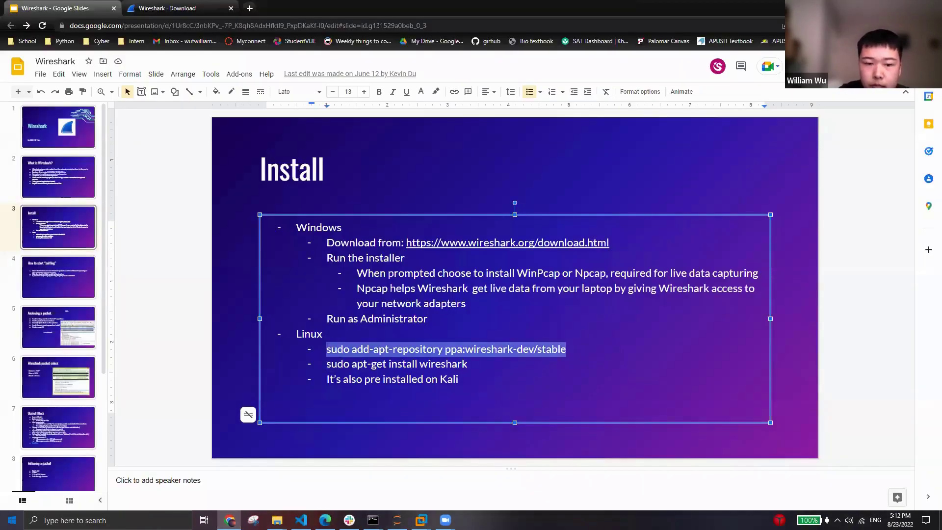
key(ctrl+c)
key(alt+Tab)
right_click(479, 258)
click(527, 276)
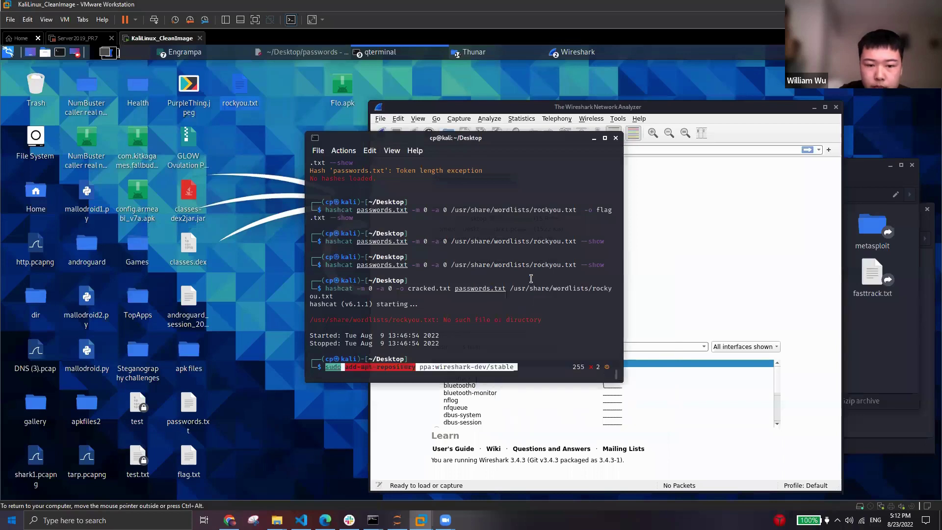
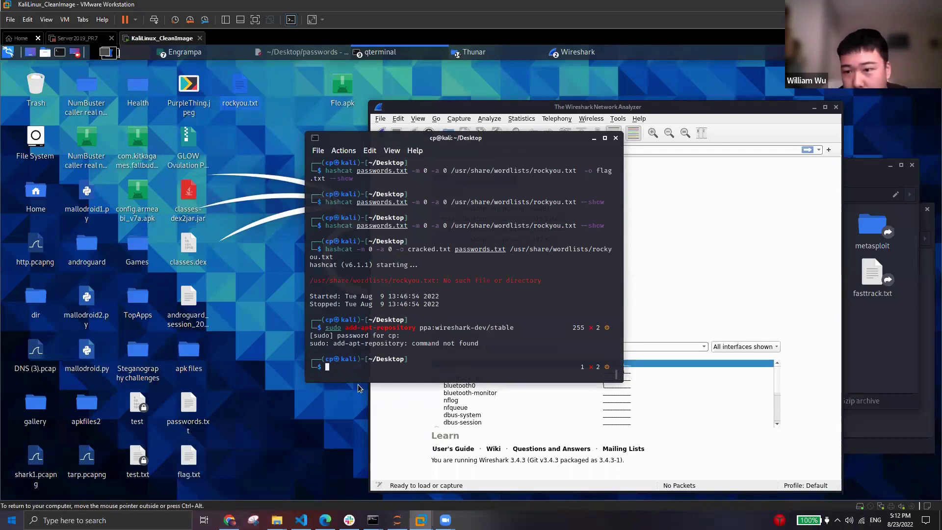
- Copy "sudo apt-get install wireshark" from the Install slide in Chrome and run it in the Kali terminal in VMware
click(230, 520)
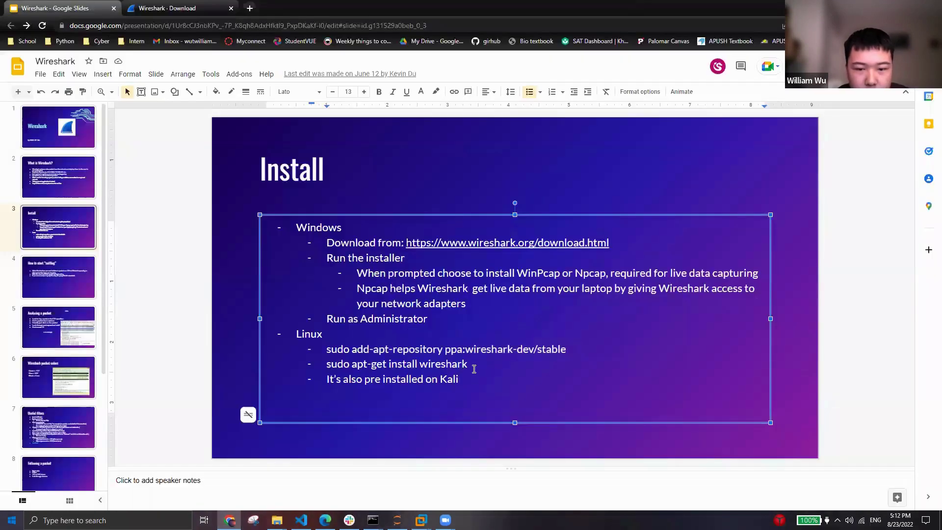
drag(472, 365, 270, 361)
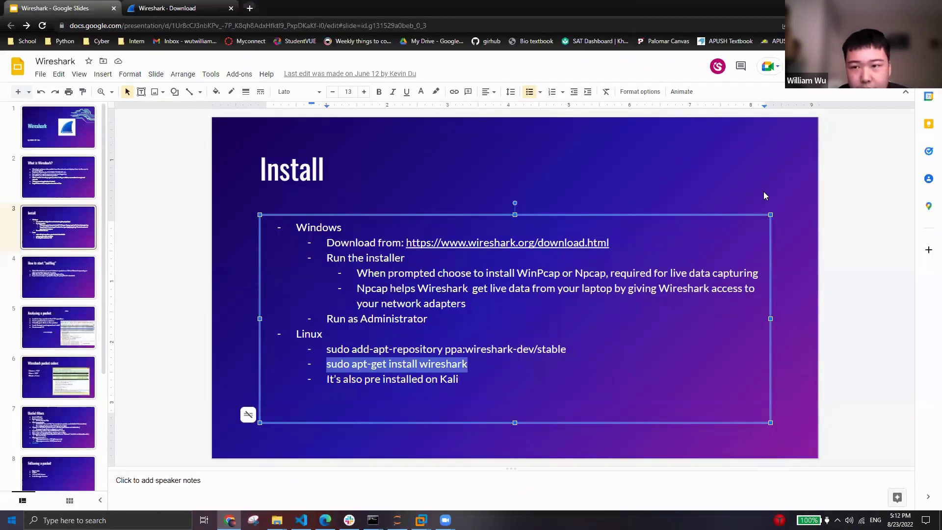
key(ctrl+c)
key(alt+Tab)
right_click(433, 289)
click(500, 308)
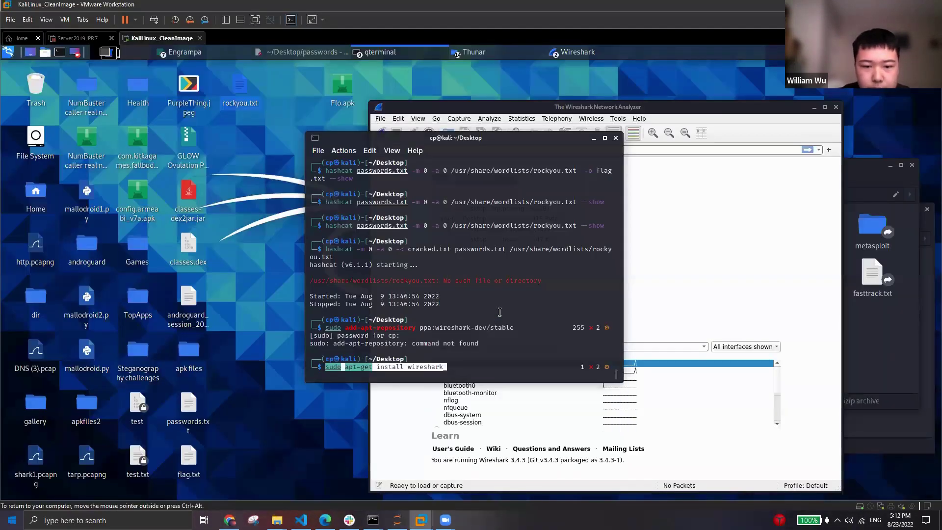
key(Return)
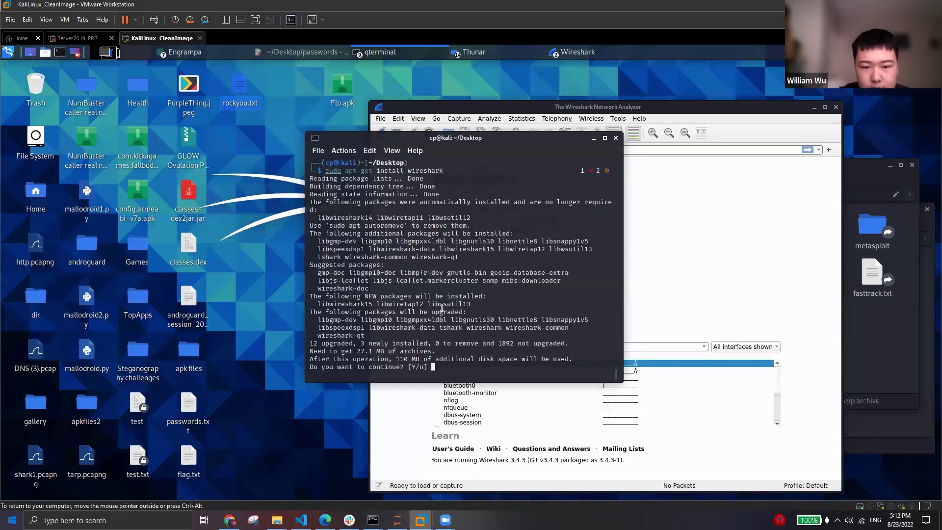
- Answer the package installation's continue prompt with "n" to abort it
text(Y)
key(BackSpace)
text(n)
key(Return)
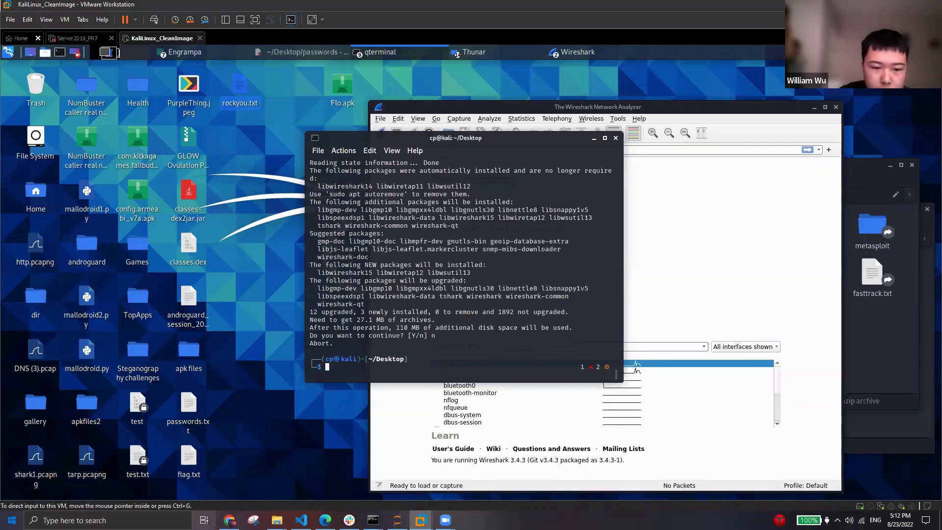
- Switch to Chrome and review the bullet points on the How to start "sniffing" slide
click(230, 520)
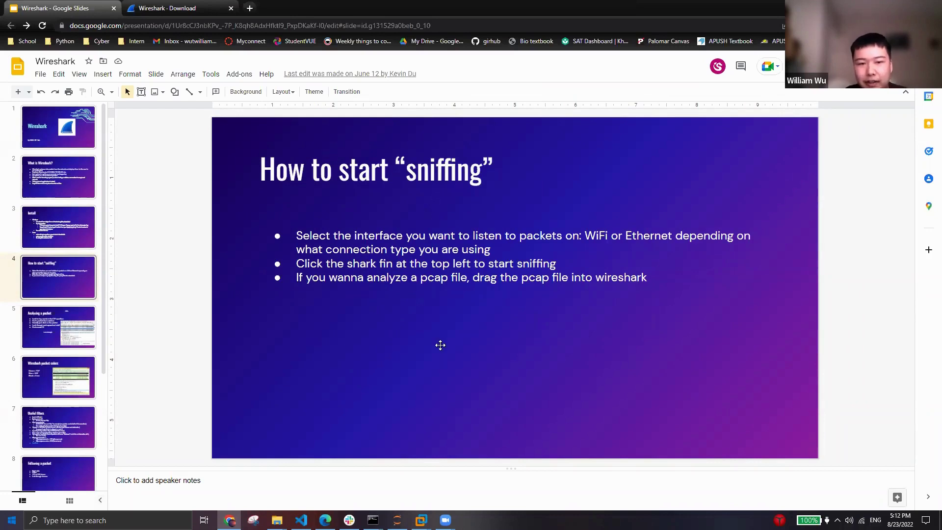
drag(365, 236, 701, 243)
click(570, 267)
drag(352, 263, 395, 293)
drag(337, 277, 560, 271)
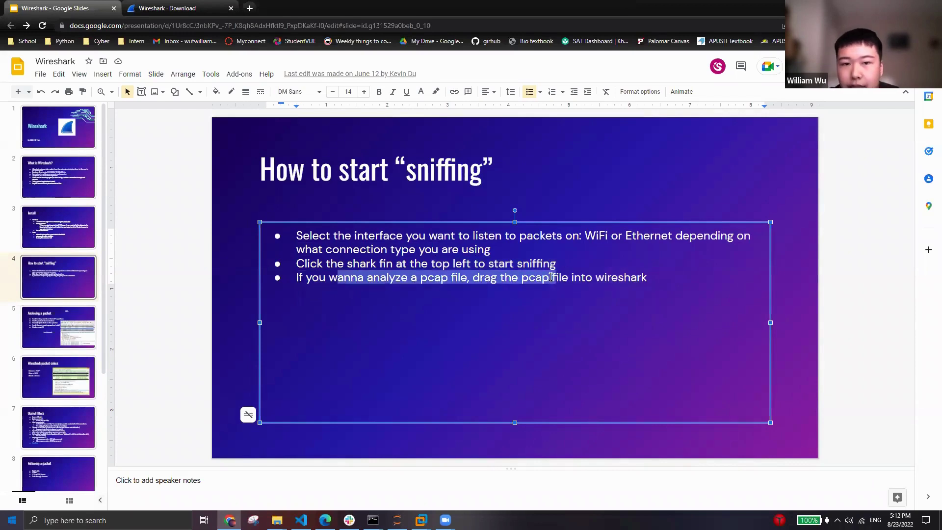
click(612, 277)
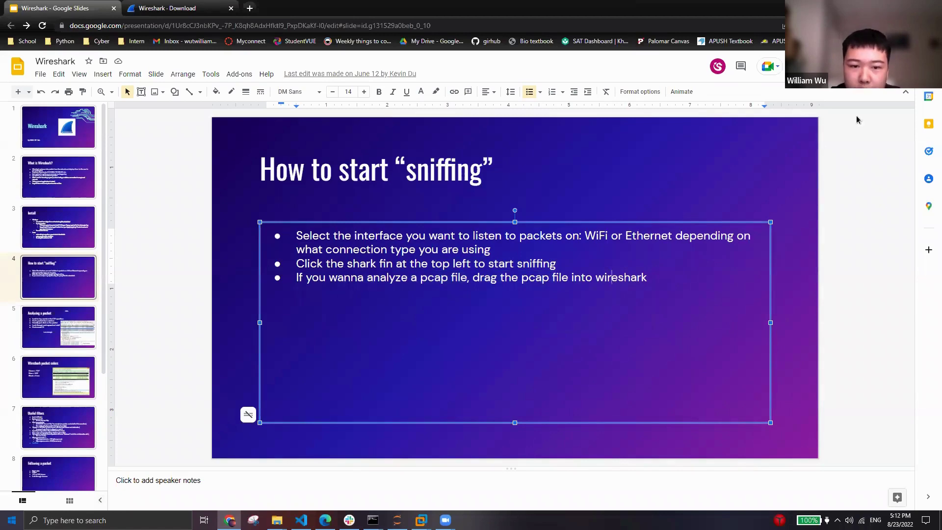
- Return to the Kali virtual machine in VMware, move the terminal clear of Wireshark and start capturing on eth0
click(875, 8)
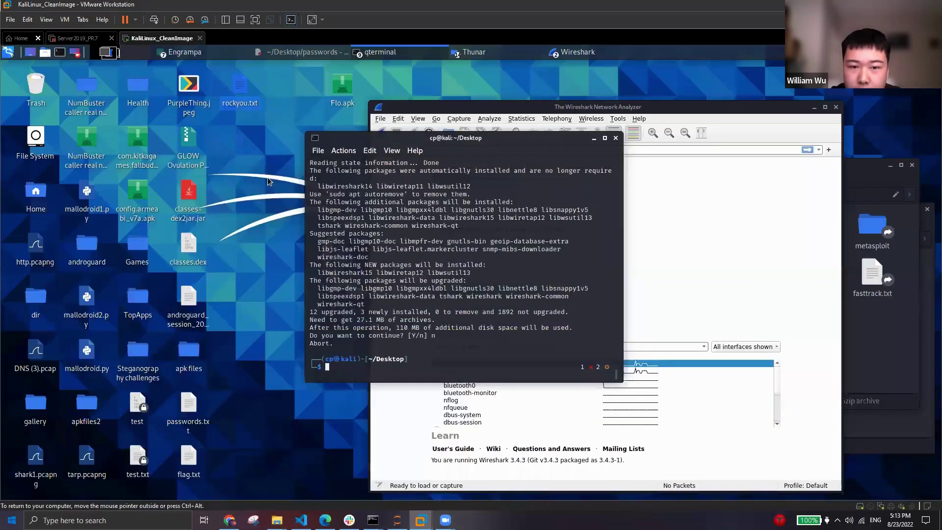
drag(433, 158, 182, 200)
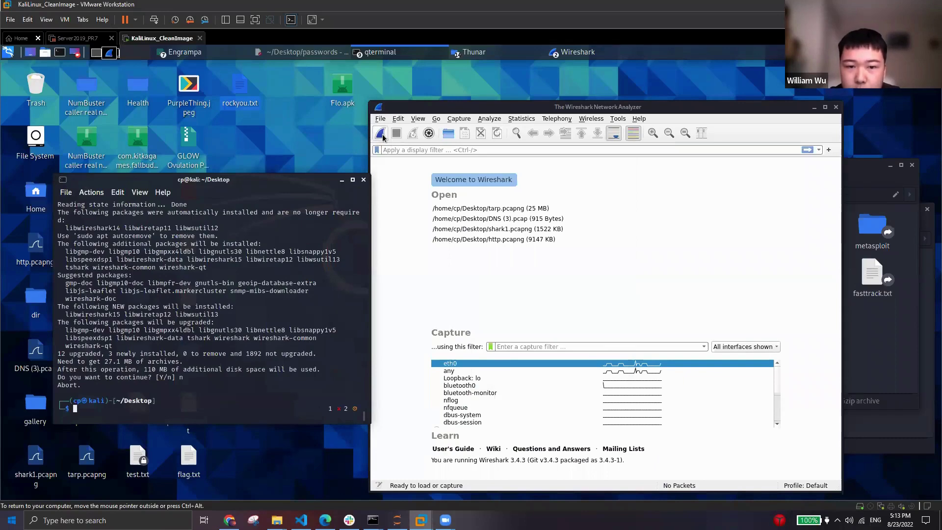
click(380, 133)
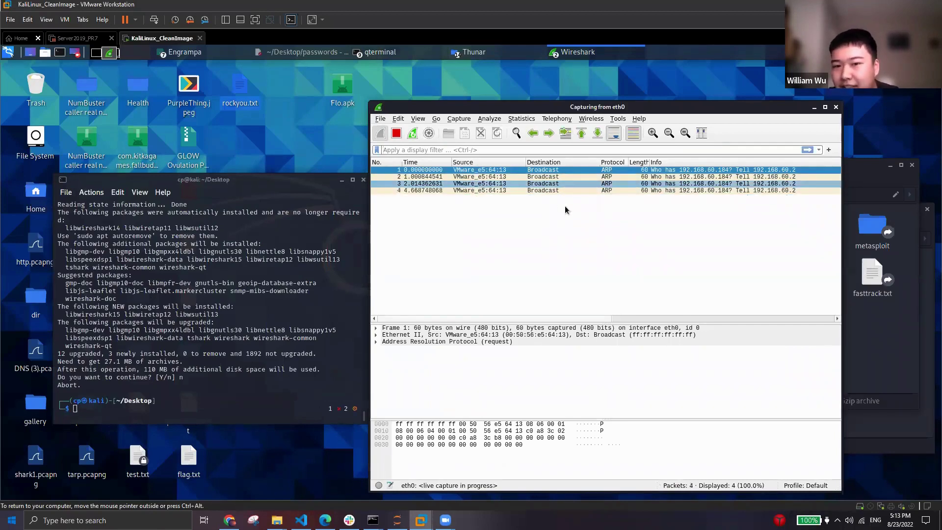
- Select packets 4 and 9 in the live eth0 capture and reposition the Wireshark window slightly
click(525, 190)
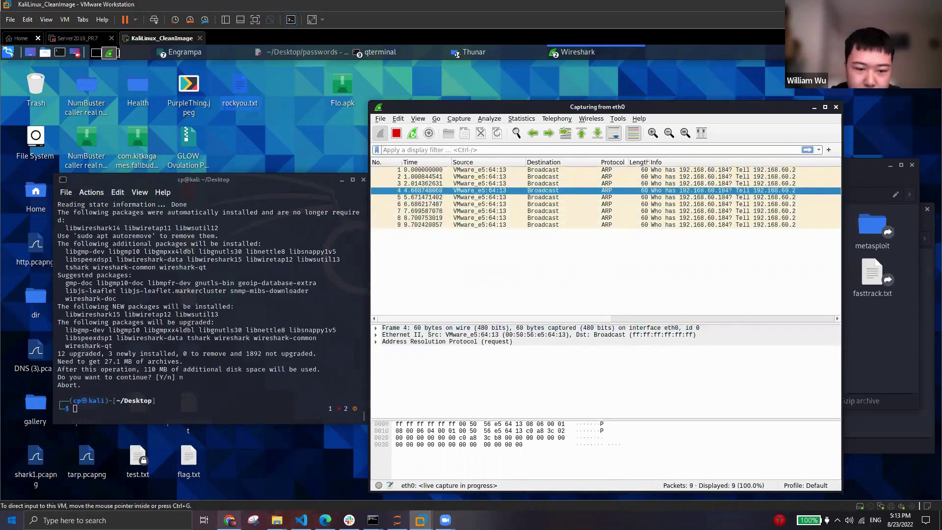
click(493, 225)
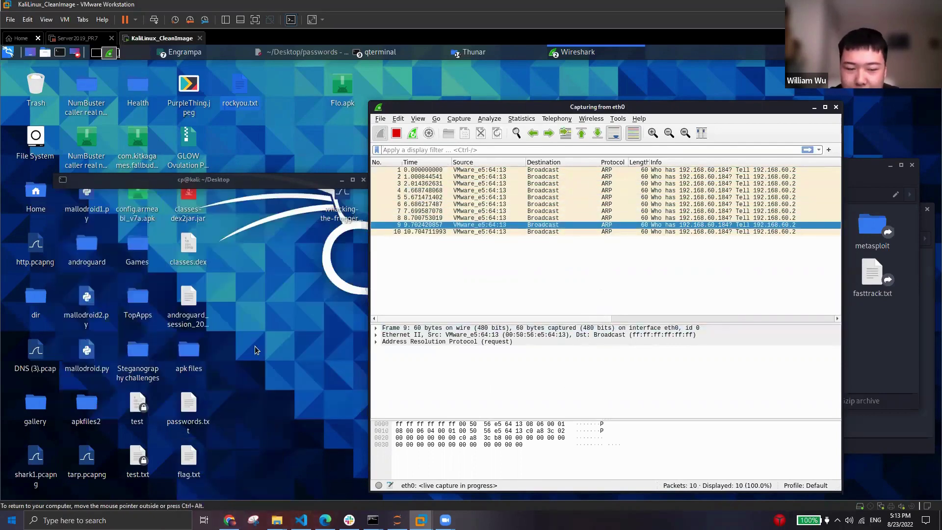
drag(395, 99, 346, 89)
- Switch to Chrome, advance to the "Analyzing a packet" slide and review each of its bullet points
mouse_move(229, 520)
click(229, 481)
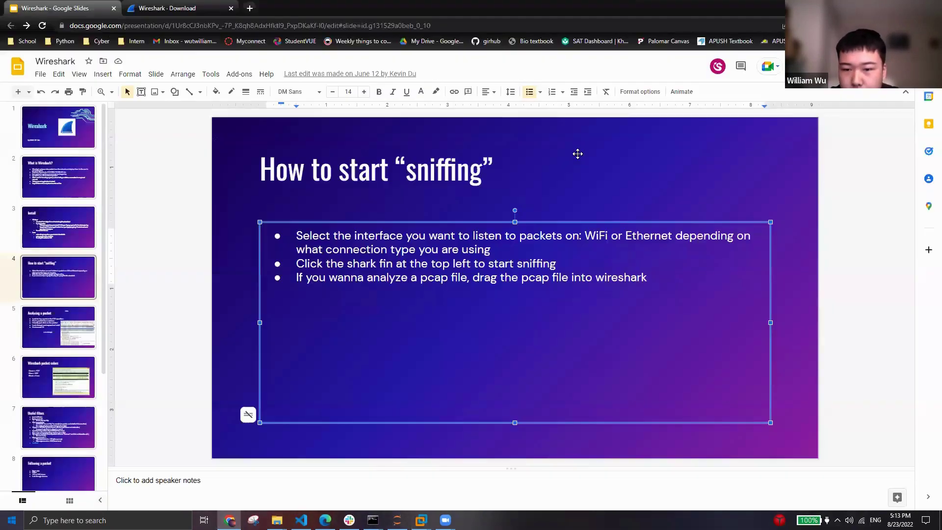
click(609, 147)
key(Page_Down)
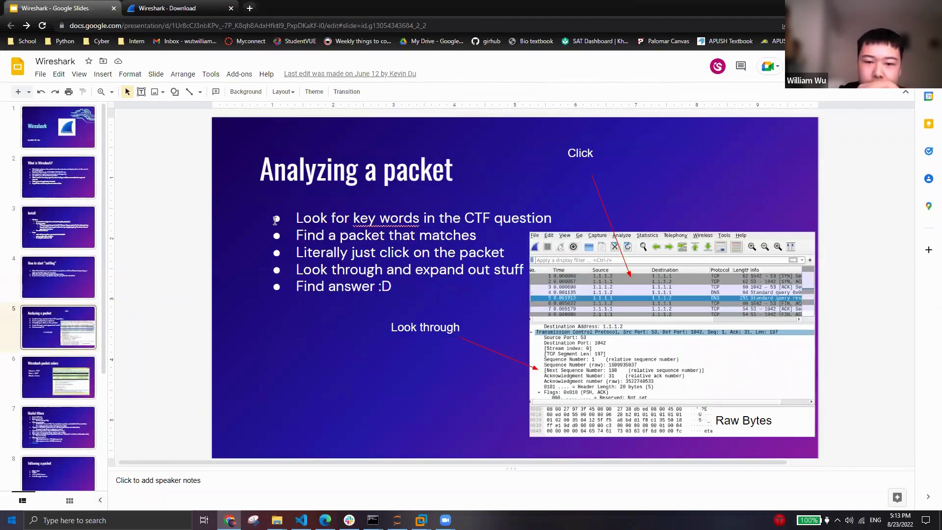
drag(301, 219, 517, 219)
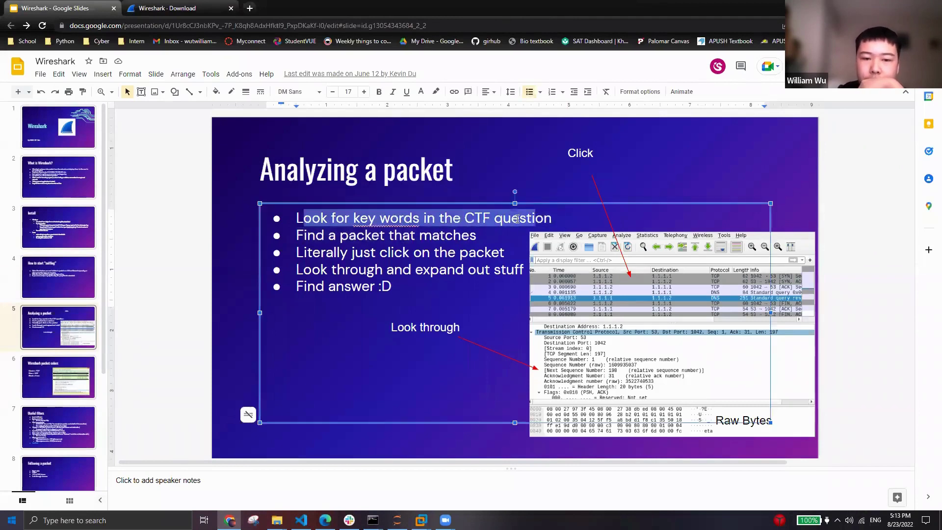
click(358, 246)
drag(333, 235, 477, 236)
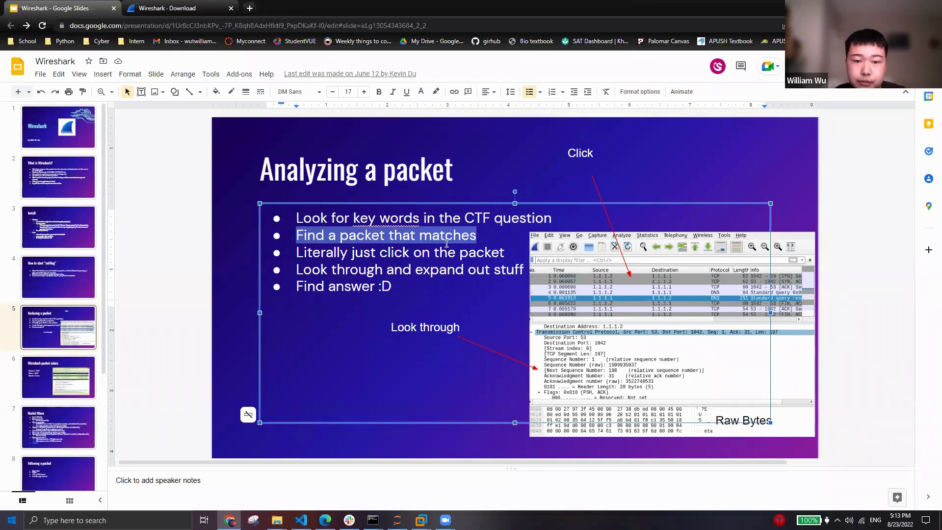
click(414, 253)
drag(350, 255, 510, 248)
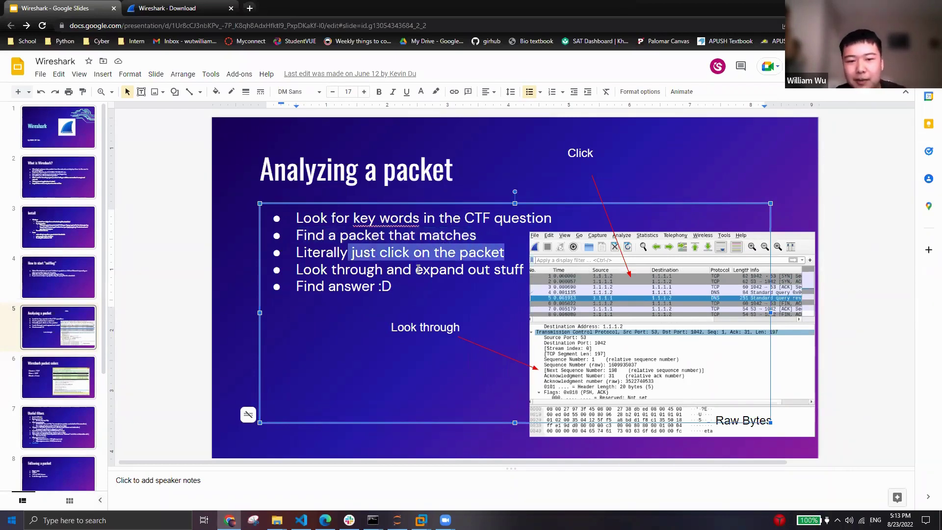
drag(328, 268, 466, 269)
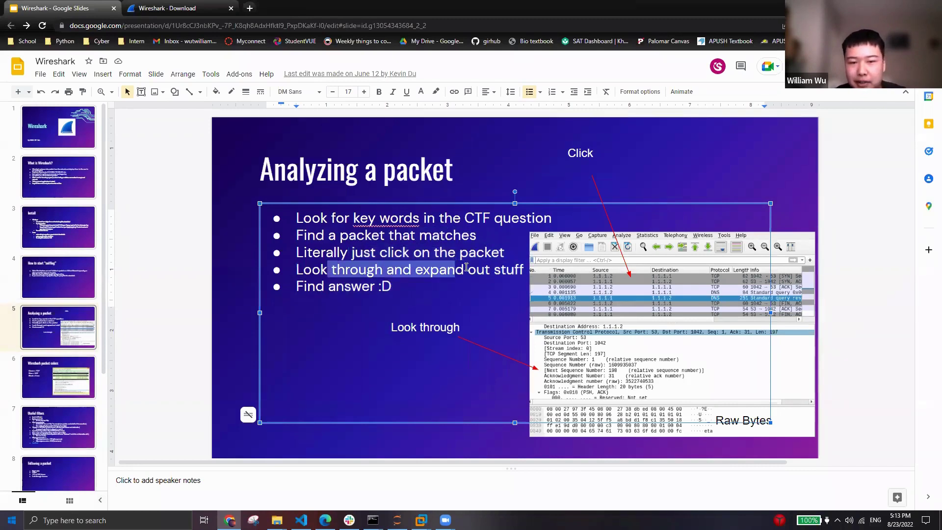
click(351, 286)
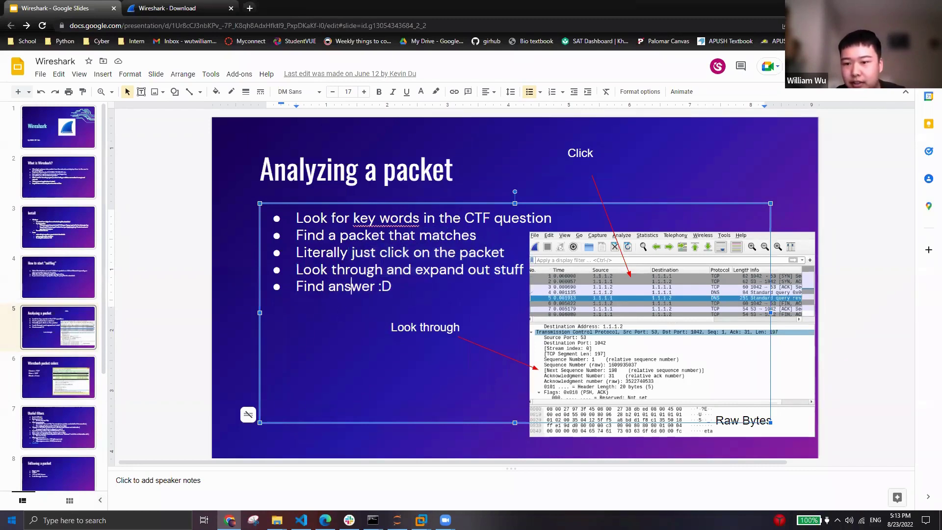
- Switch to the Kali virtual machine in VMware, select a TCP packet in the live capture and examine its expanded Frame details
key(alt+Tab)
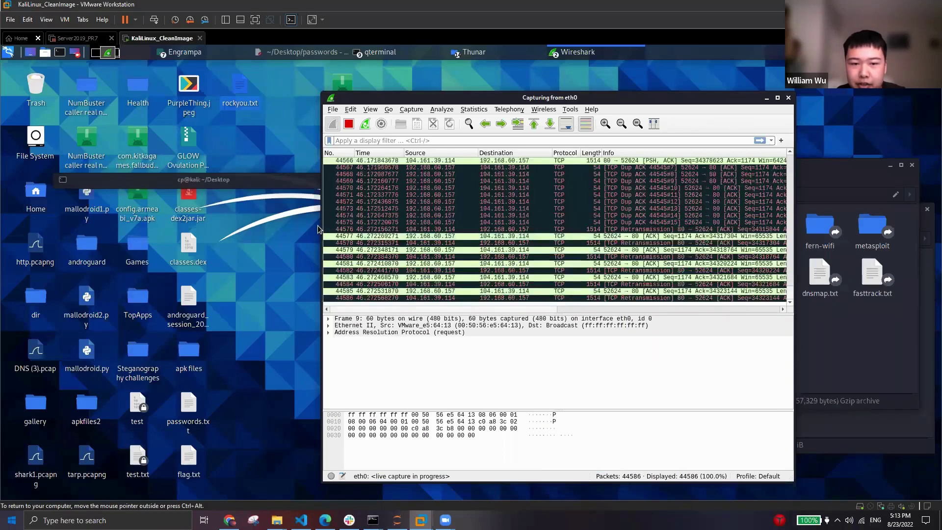
click(523, 230)
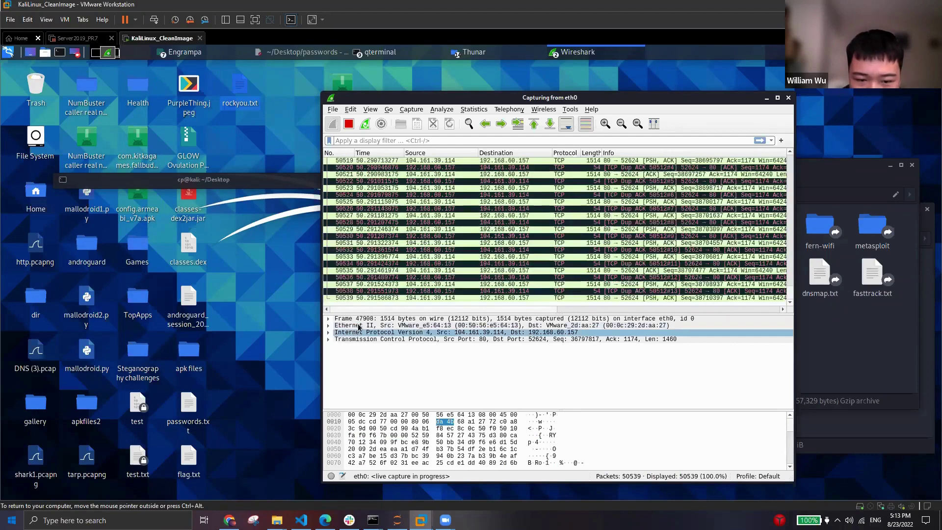
click(328, 318)
click(373, 346)
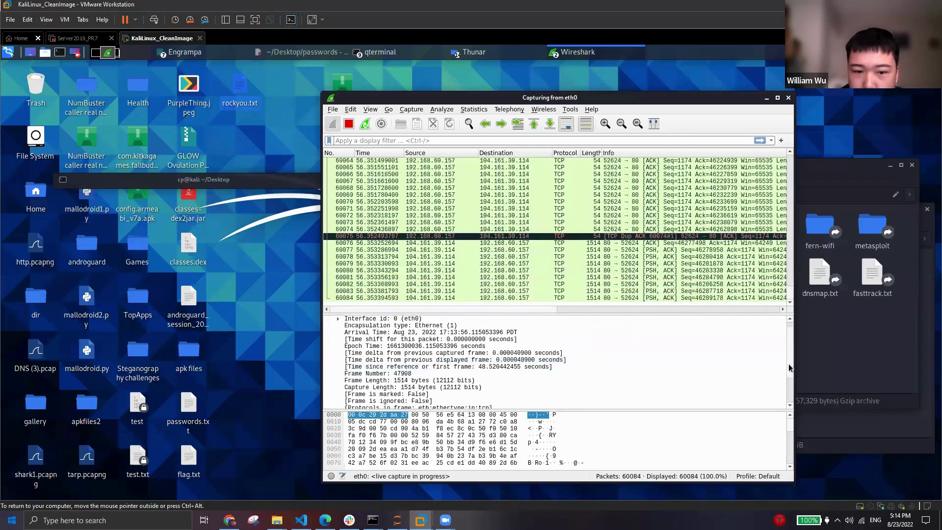
scroll(786, 354, down, 1)
scroll(786, 353, up, 2)
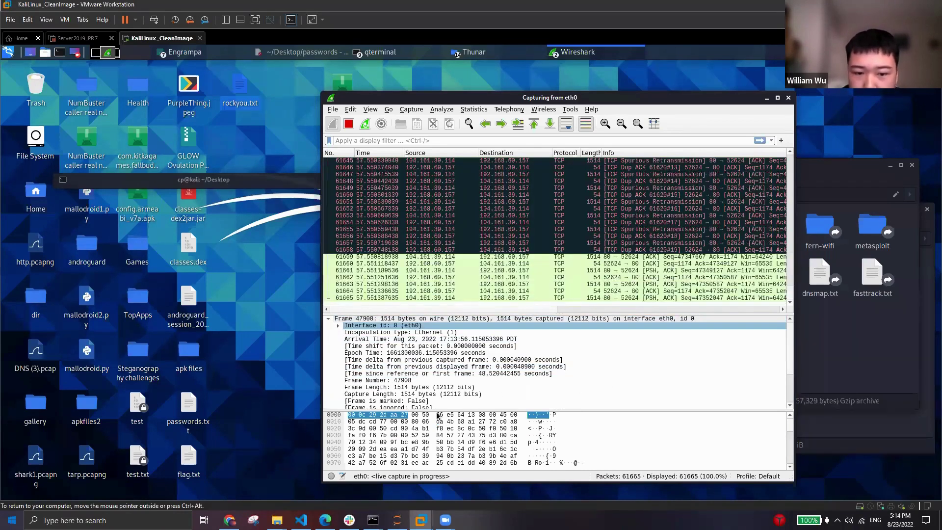
click(484, 380)
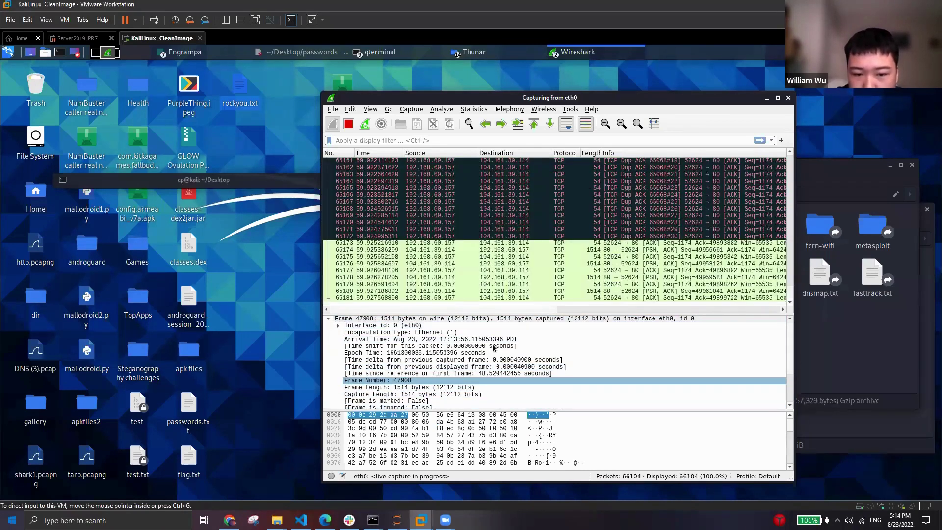
scroll(787, 366, down, 2)
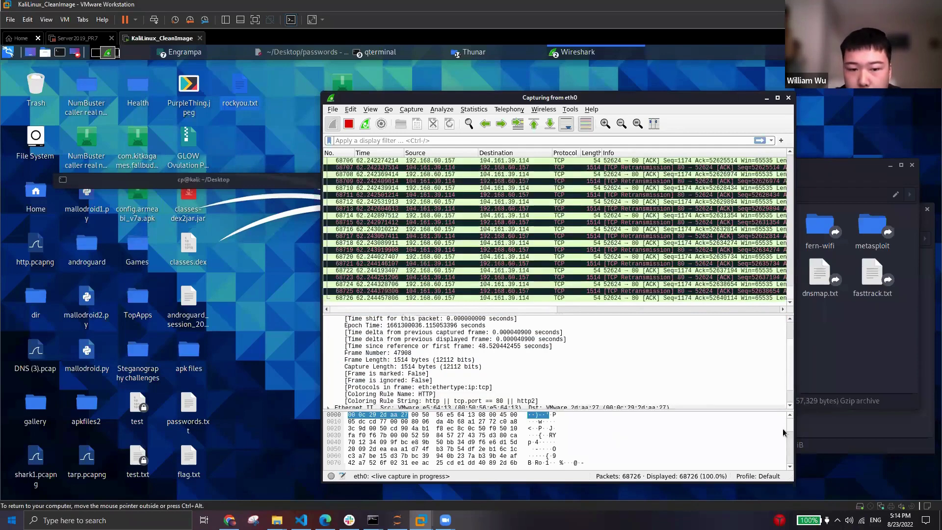
scroll(540, 363, down, 1)
- Expand the selected packet's Internet Protocol Version 4 section and examine its header fields, including the source and destination addresses
click(331, 395)
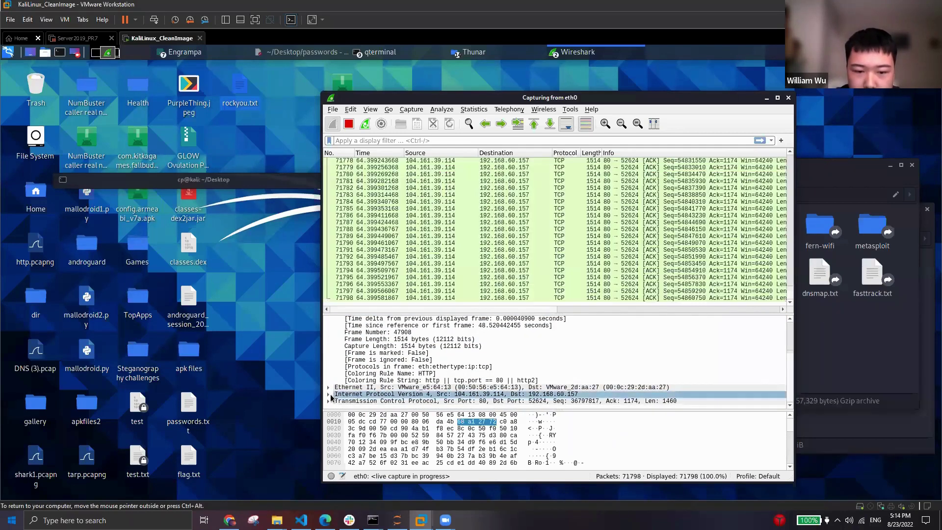
click(329, 394)
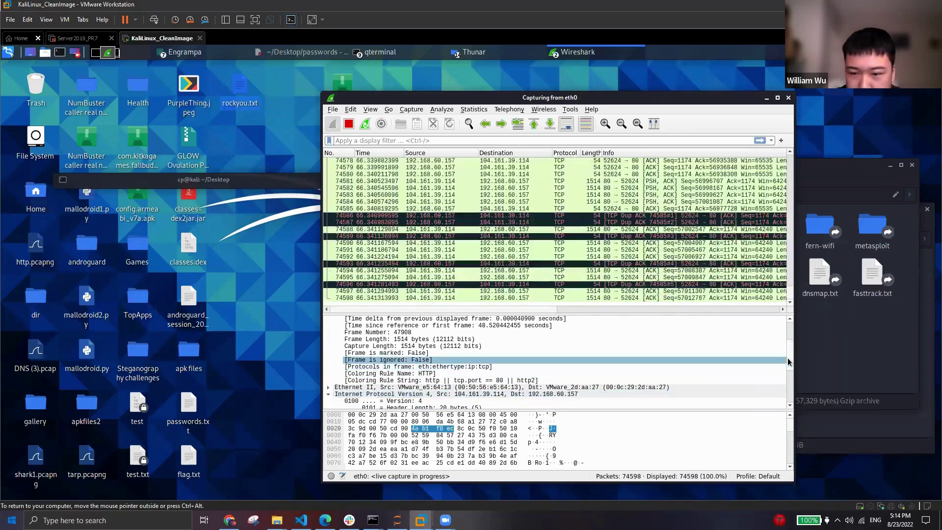
scroll(496, 363, down, 3)
scroll(495, 363, down, 1)
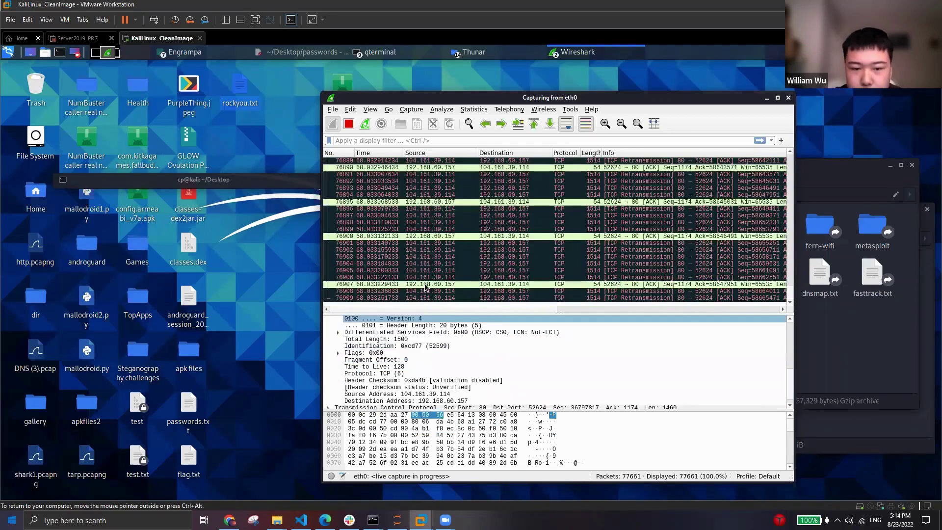
click(368, 387)
click(387, 367)
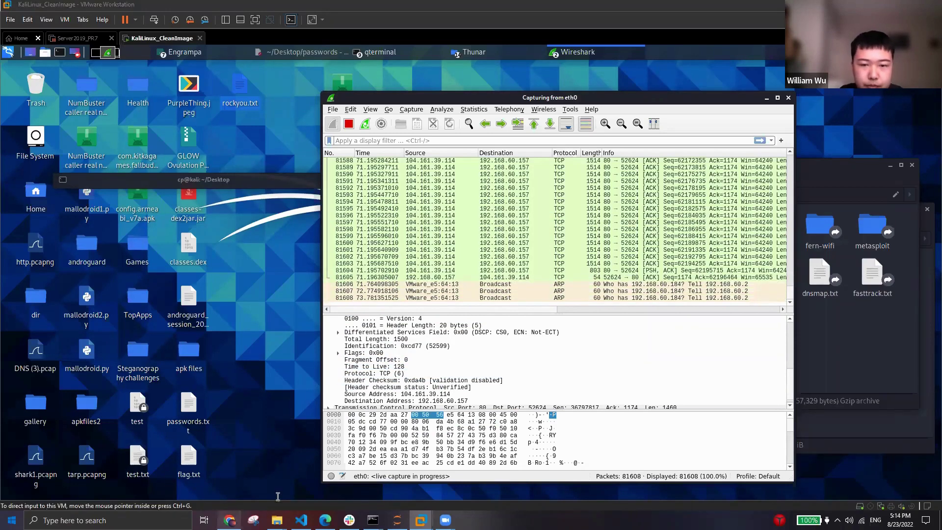
- Stop the live packet capture on eth0
click(230, 520)
click(230, 521)
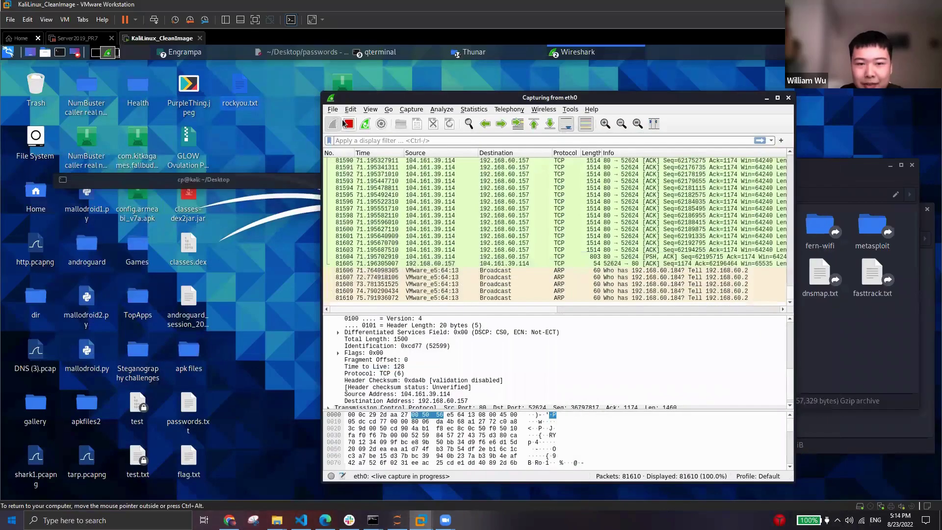
key(ctrl+e)
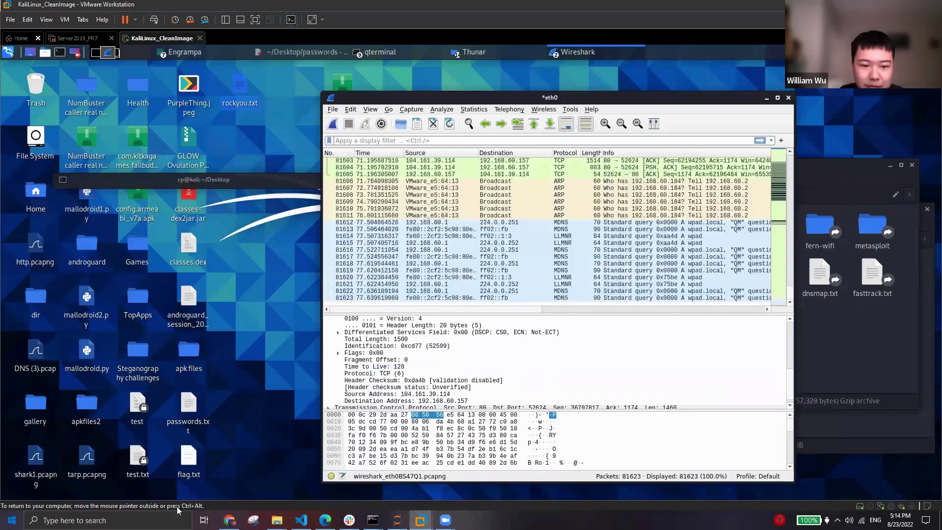
- Switch to Chrome to review the "Wireshark packet colors" slide and return to the stopped eth0 capture in VMware
key(alt+Tab)
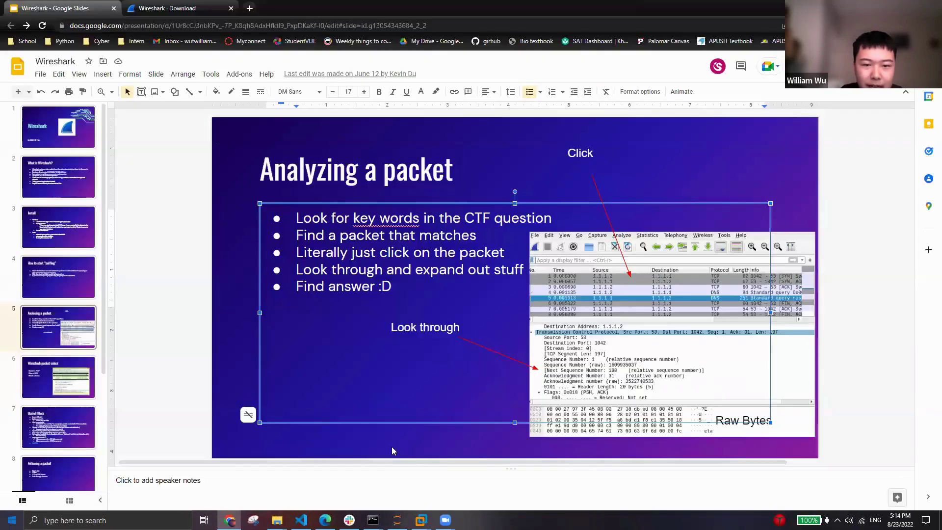
click(360, 442)
key(Page_Down)
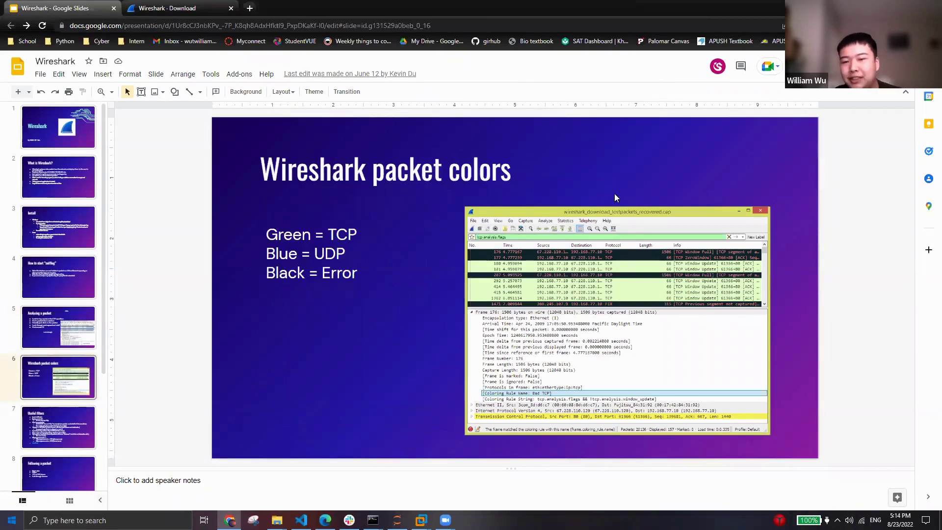
key(alt+Tab)
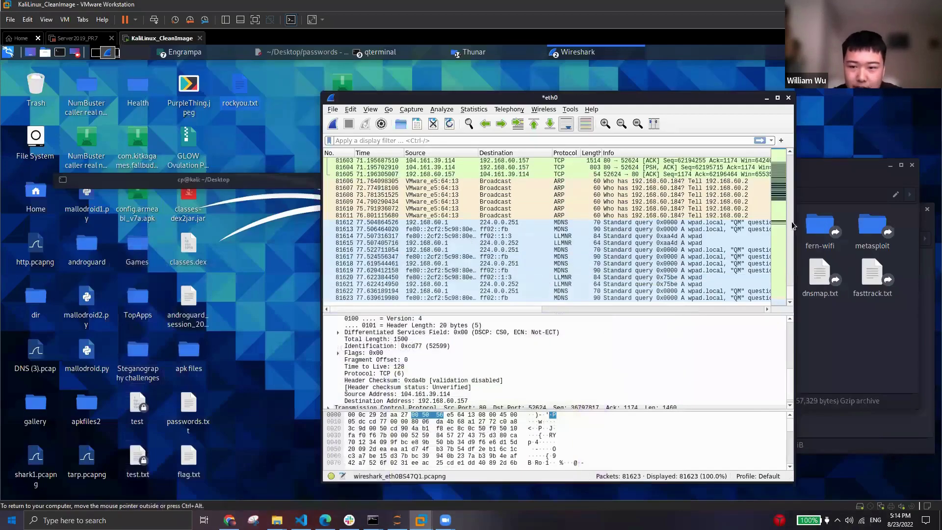
- Highlight the "Green = TCP" line on the Chrome slide and select a green TCP packet in the VMware capture
scroll(791, 221, up, 4)
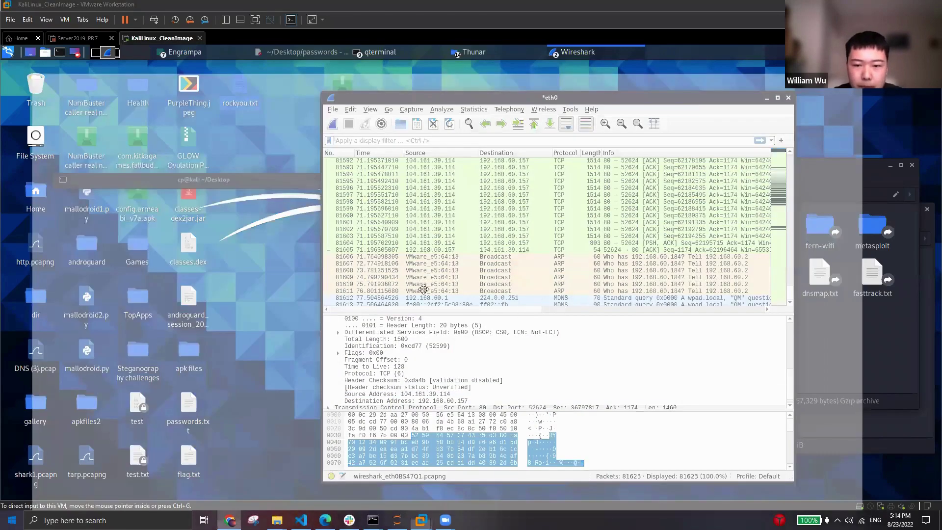
click(230, 520)
drag(286, 235, 349, 235)
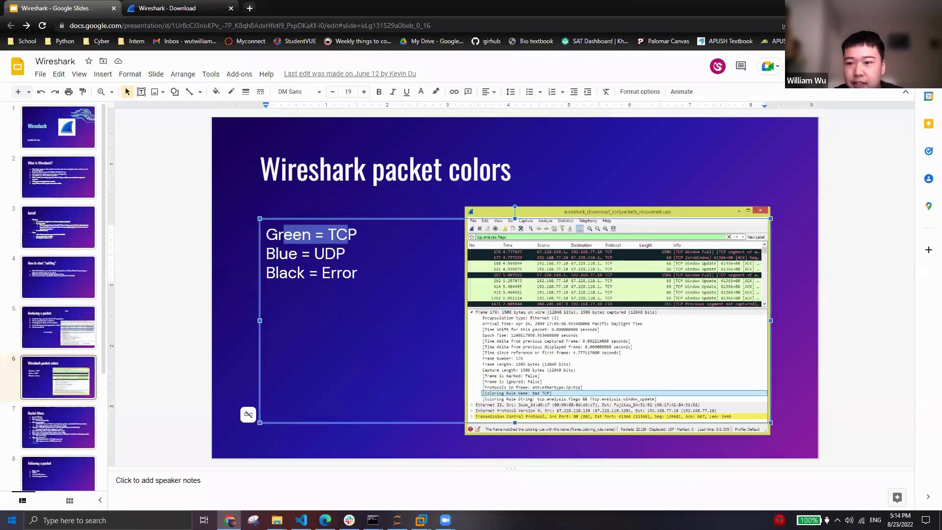
key(alt+Tab)
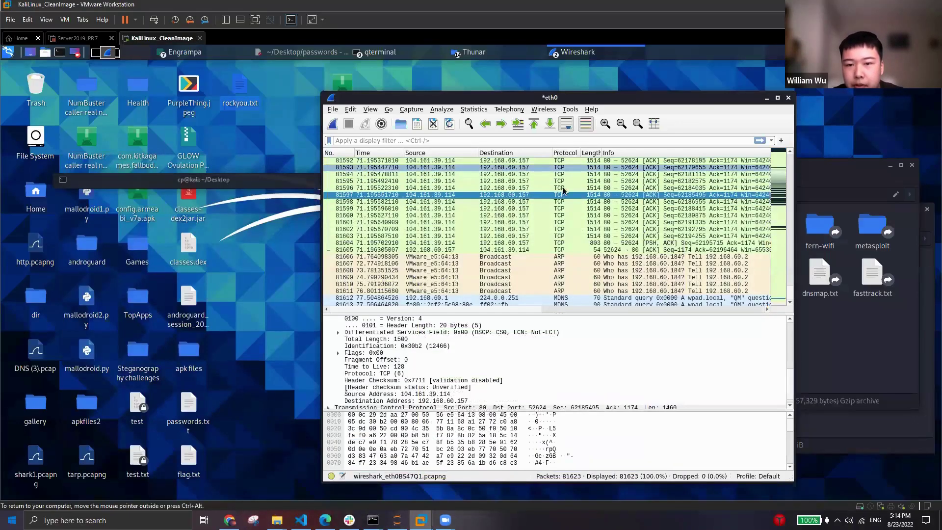
click(606, 195)
- Select a blue MDNS packet near the end of the capture and examine its protocol field against the slide's "Blue = UDP" rule
key(alt+Tab)
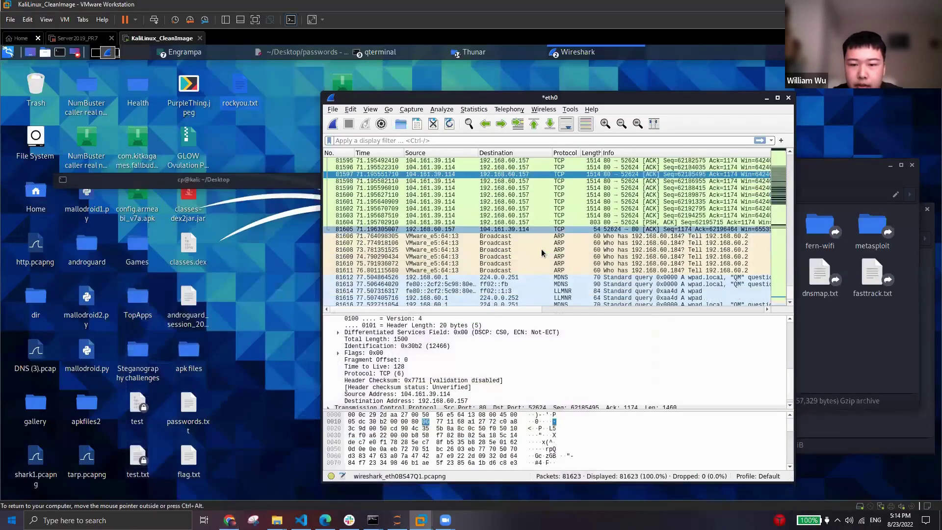
scroll(542, 252, down, 3)
click(598, 264)
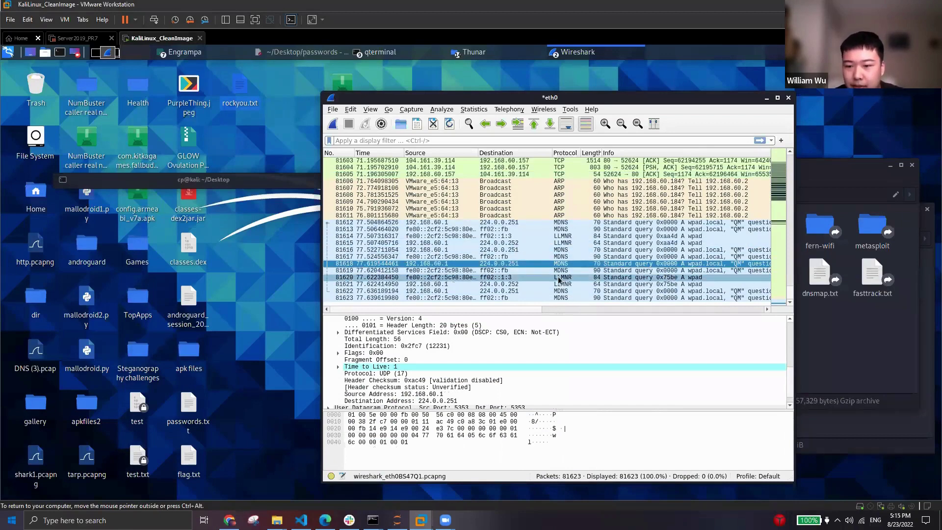
scroll(601, 294, up, 2)
scroll(606, 269, up, 1)
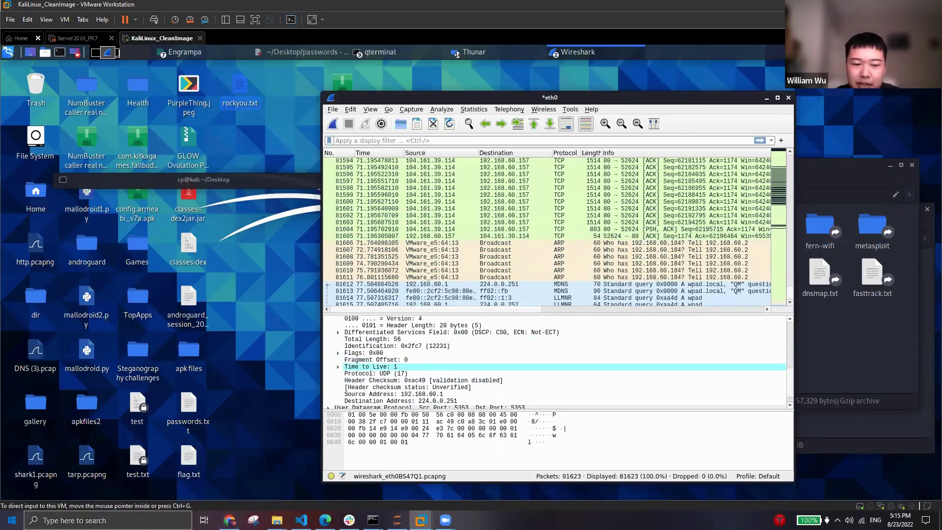
- Highlight "Black = Error" on the Chrome slide, and examine the Frame details of a black TCP Dup ACK packet in VMware
mouse_move(229, 520)
click(229, 478)
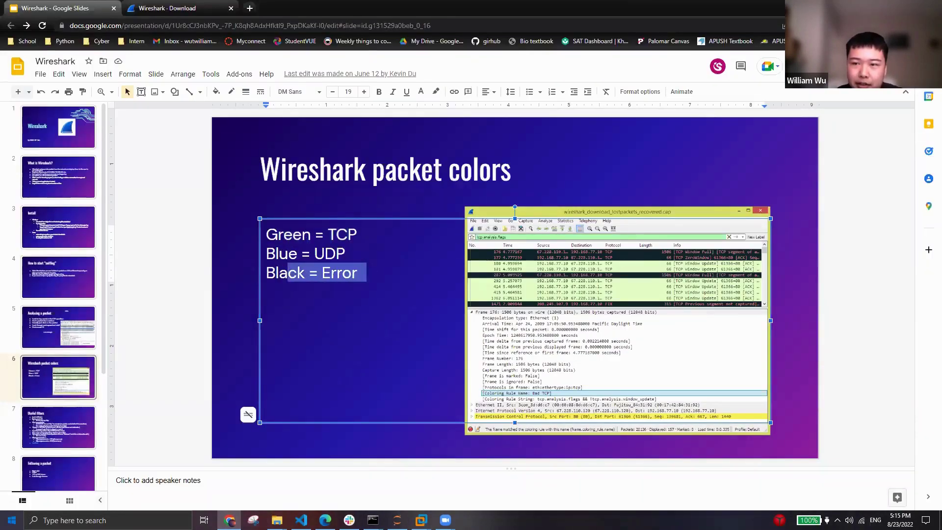
key(alt+Tab)
click(773, 156)
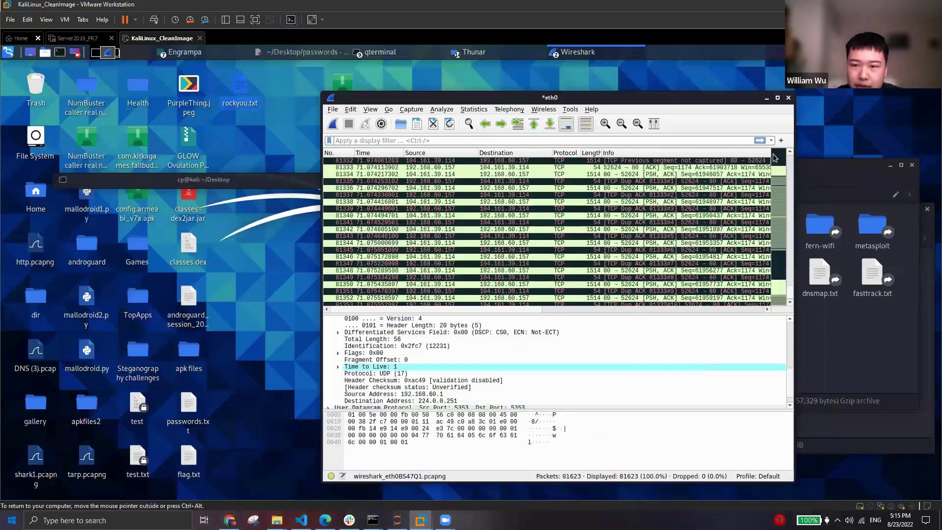
click(515, 221)
click(398, 379)
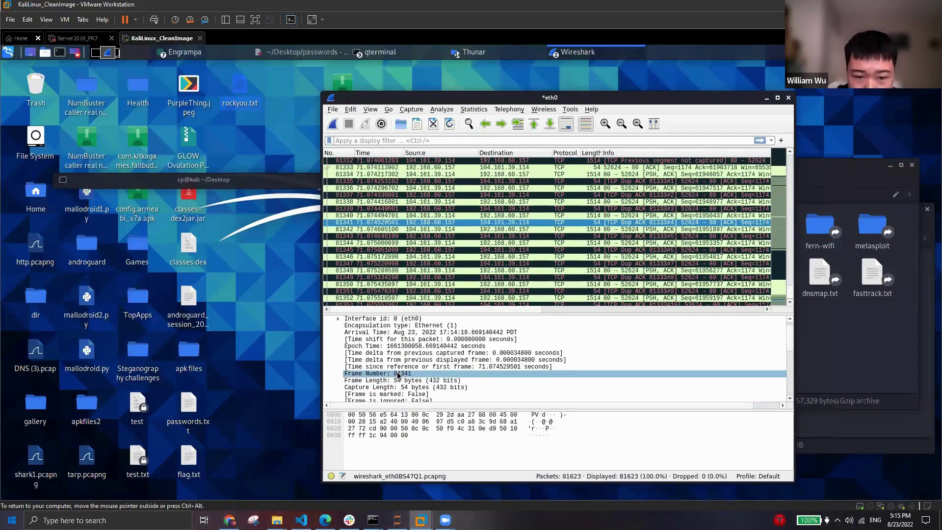
click(338, 318)
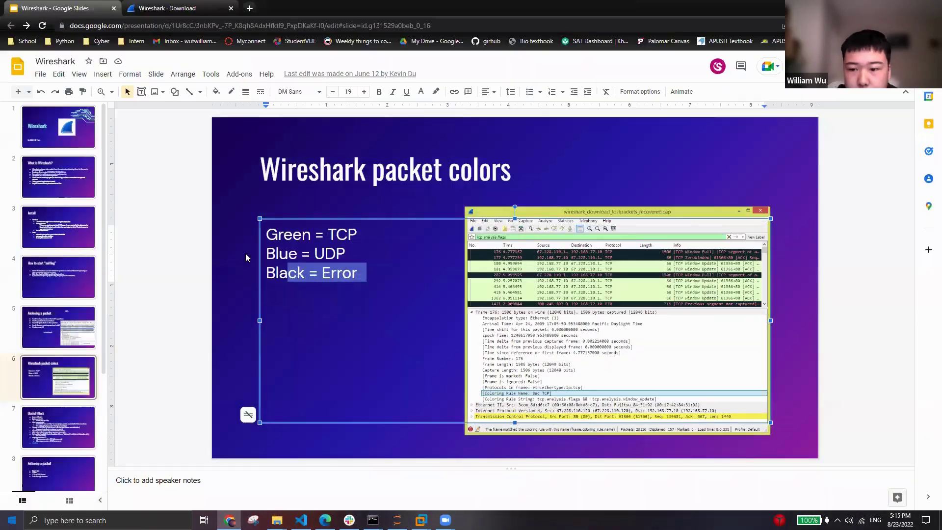
- Advance the Chrome presentation to the "Useful filters" slide and point out the Ip.addr entry
click(245, 253)
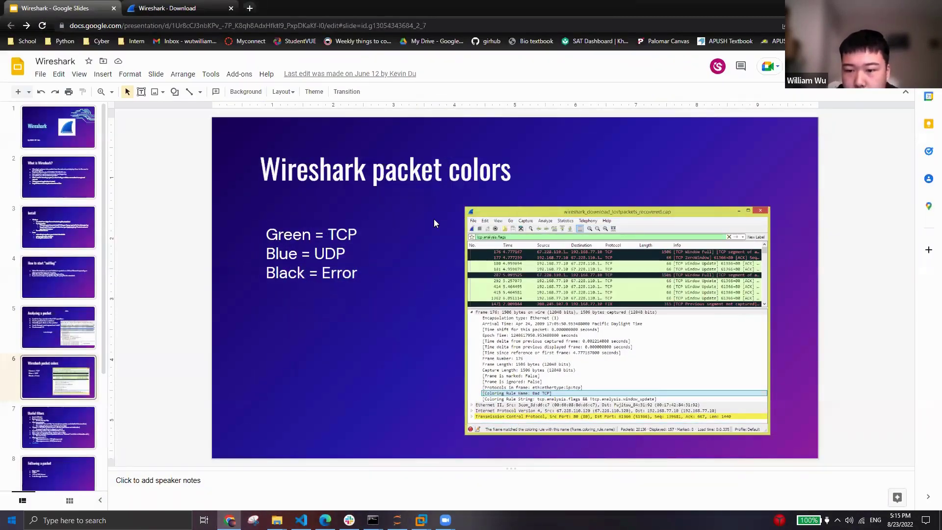
scroll(434, 219, down, 1)
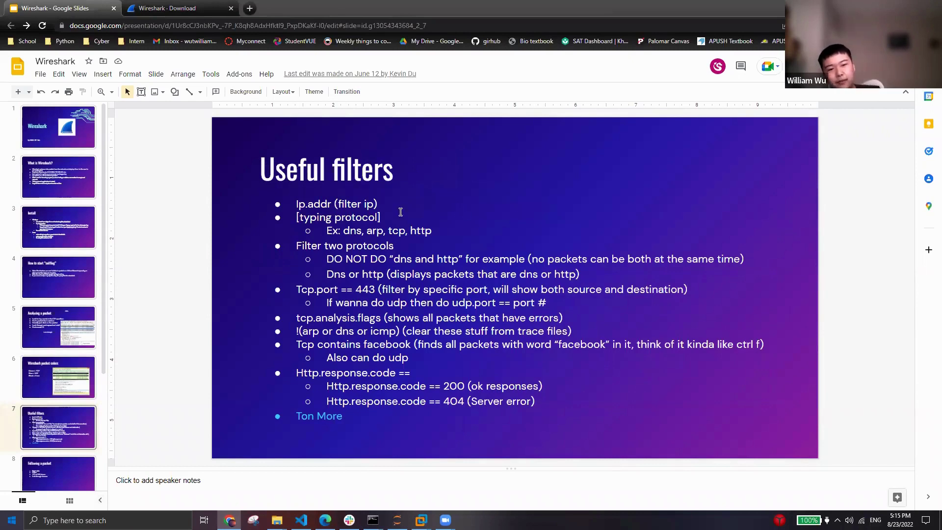
click(322, 196)
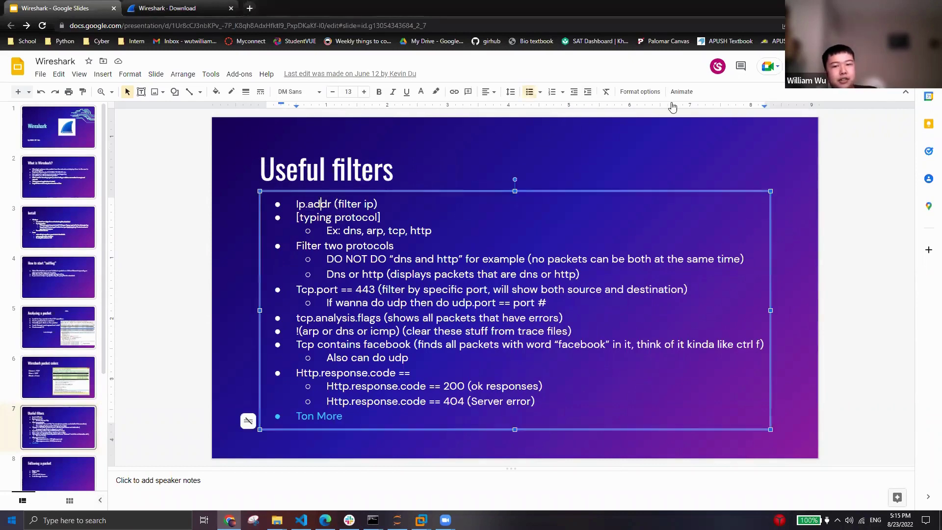
- Switch to VMware, collapse the Interface id entry of a green TCP packet and select the "TCP Previous segment not captured" packet
key(alt+Tab)
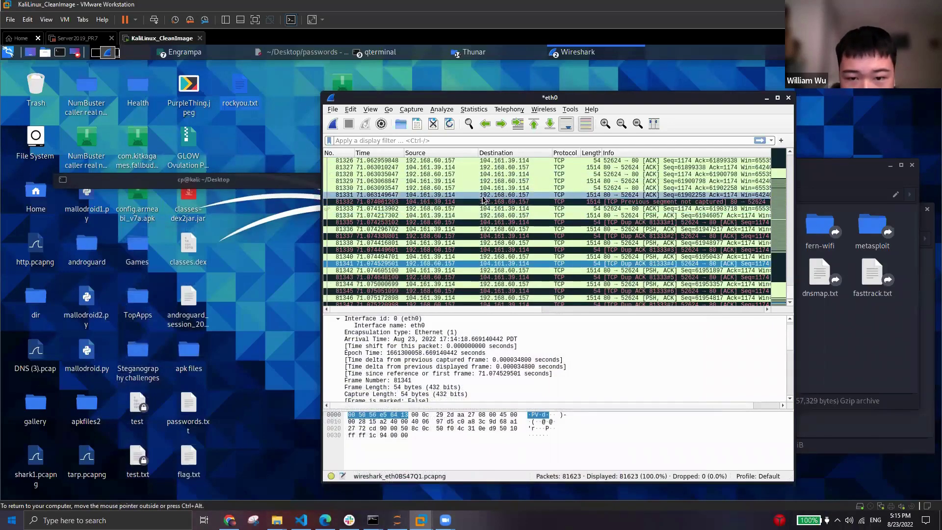
click(520, 189)
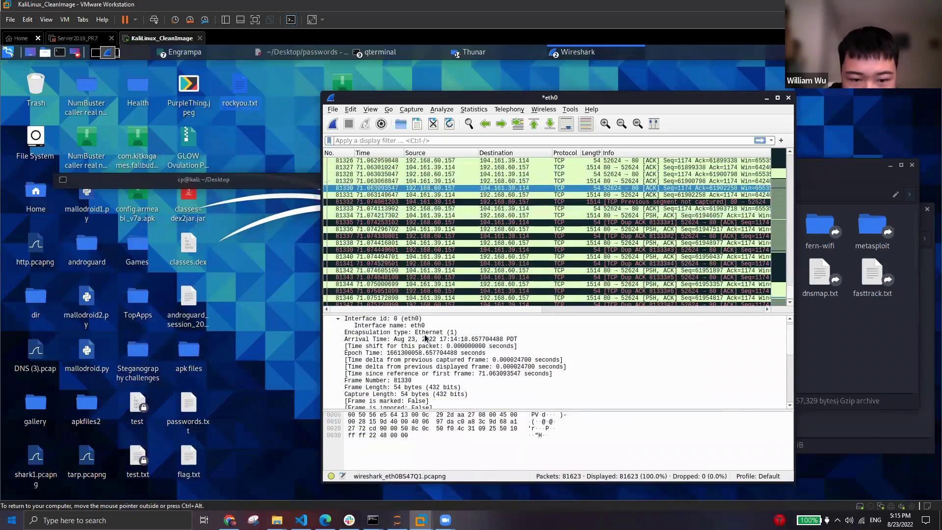
click(339, 327)
click(337, 320)
click(338, 319)
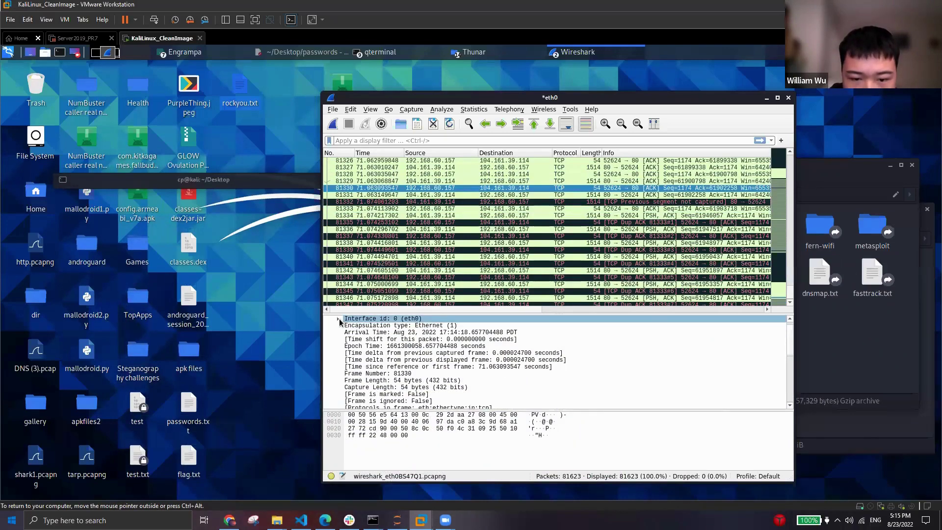
key(Down)
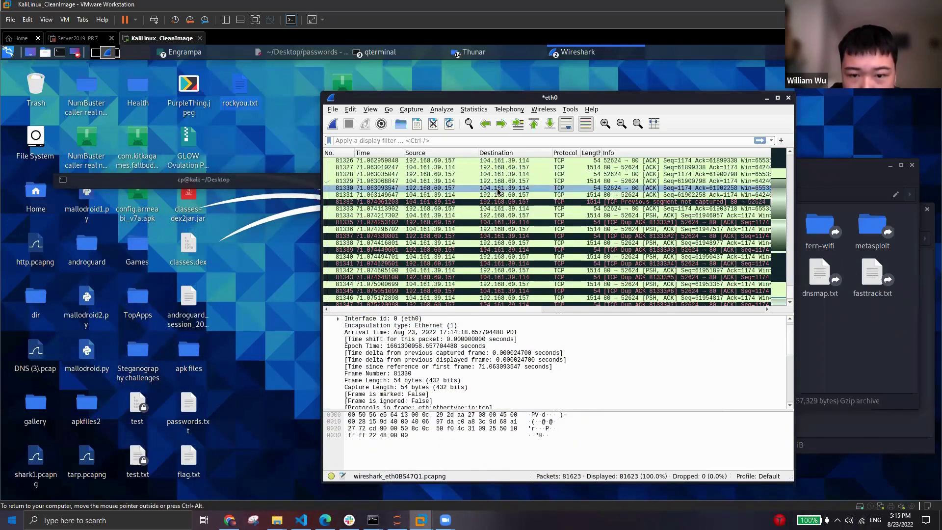
click(492, 203)
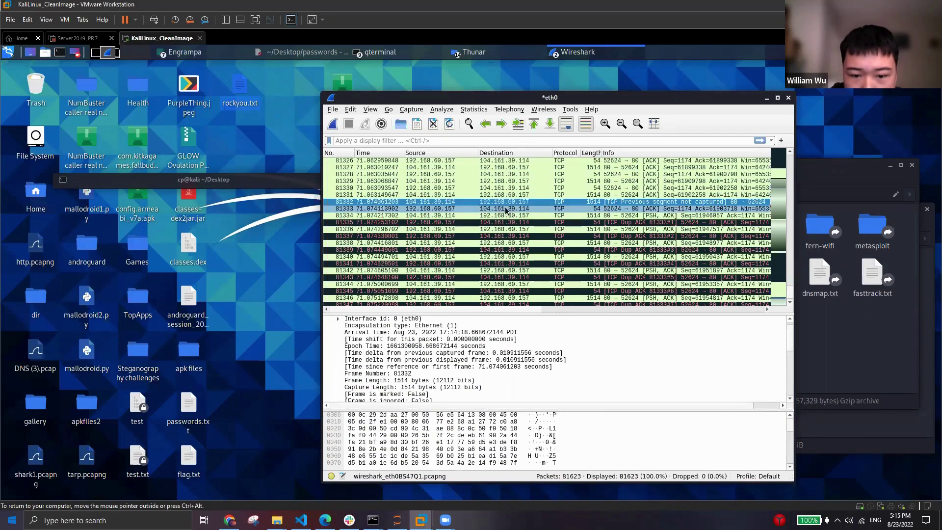
- Enter ip.addr in the display filter, checking its spelling against the "Useful filters" slide in Chrome
click(391, 141)
text(ip addr)
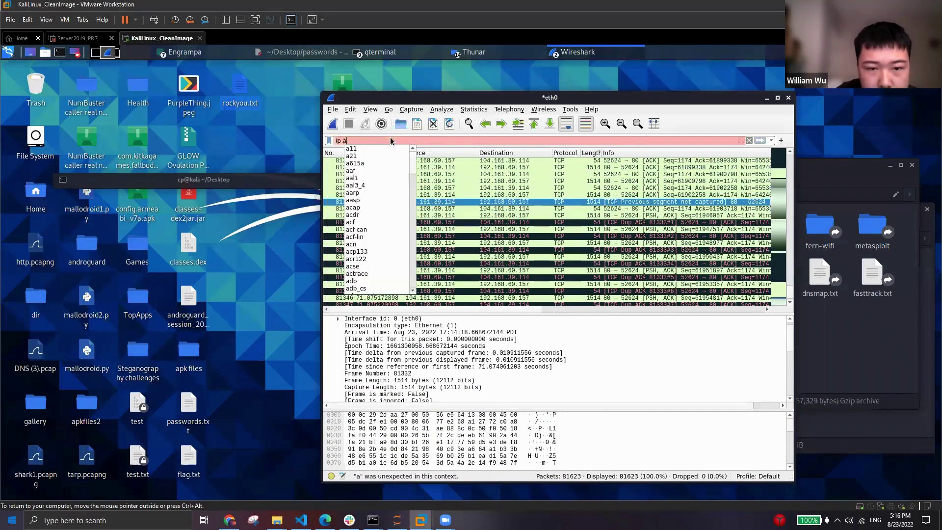
click(229, 520)
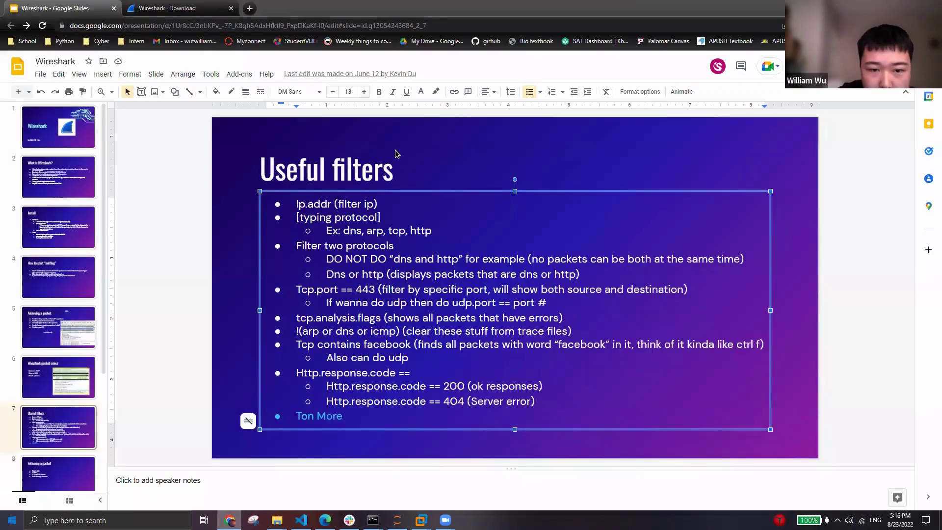
key(alt+Tab)
key(BackSpace)
text(.addr)
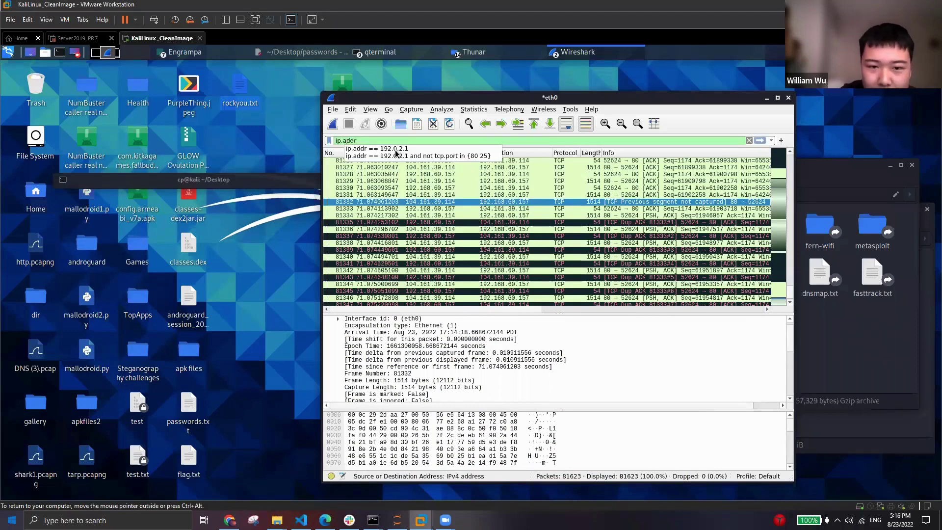
key(Down)
key(Return)
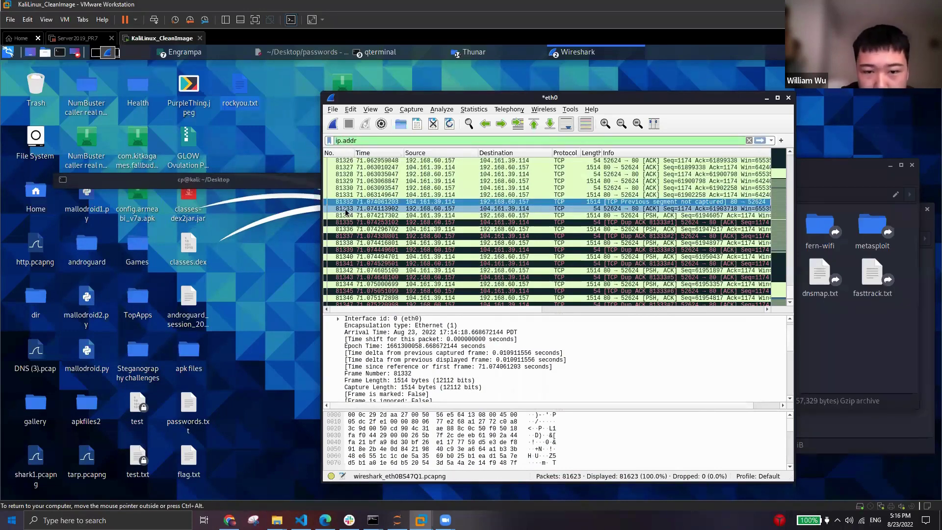
- Complete the display filter as ip.addr ==192.167.60.157, apply it to the capture and clear it again
text(192.167.60.15)
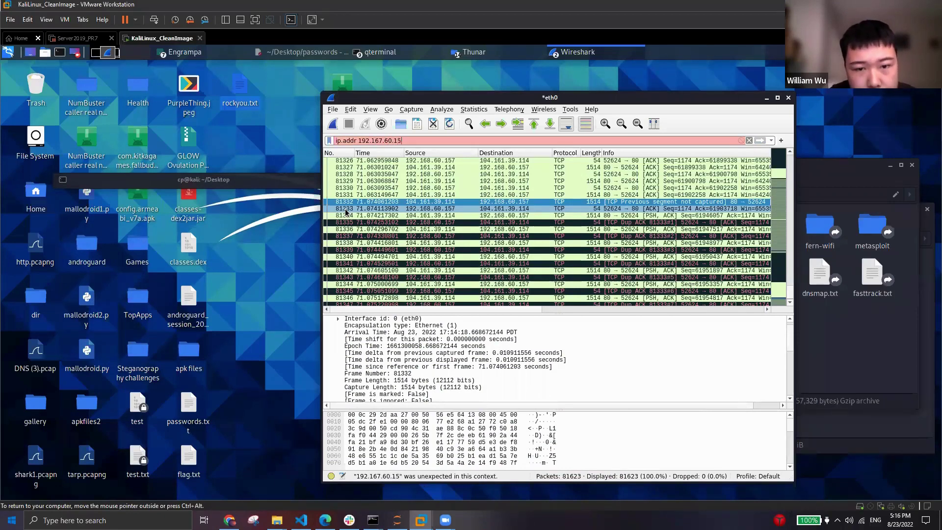
text(7)
click(229, 520)
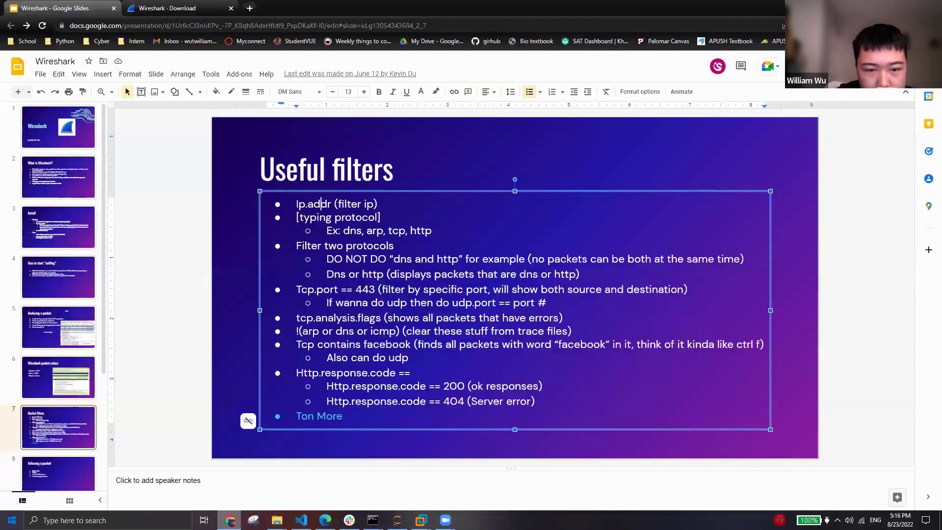
click(420, 520)
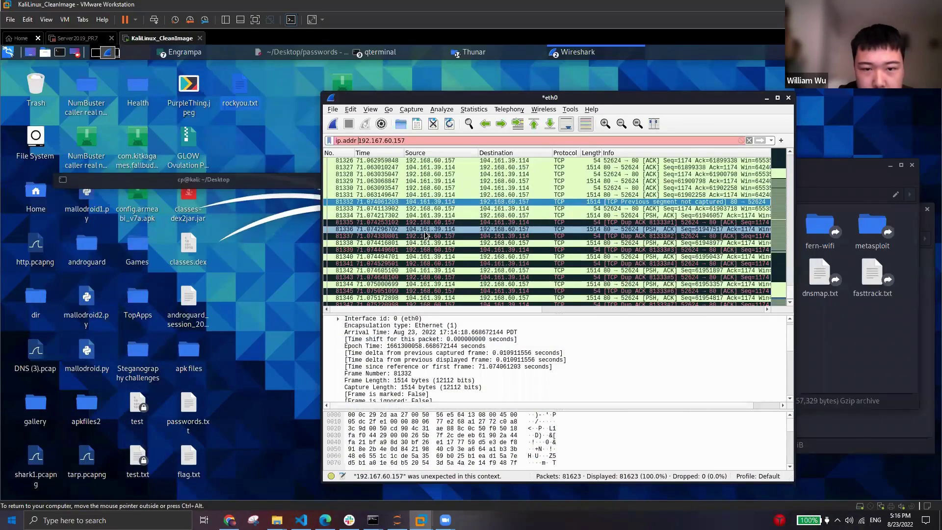
text(==)
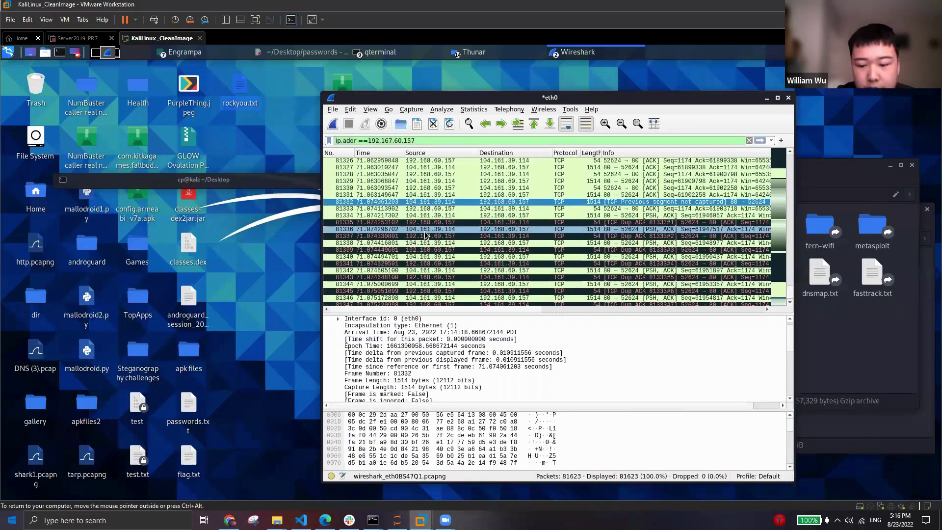
key(Return)
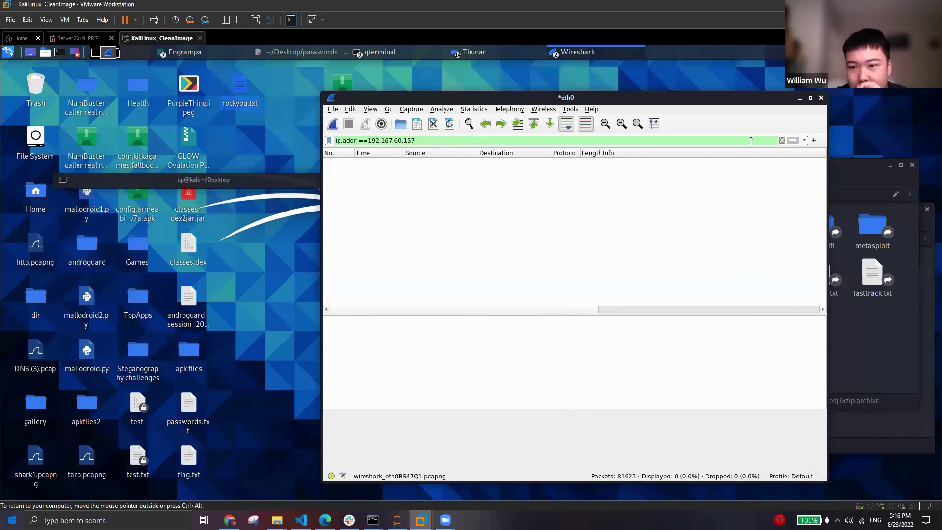
click(782, 140)
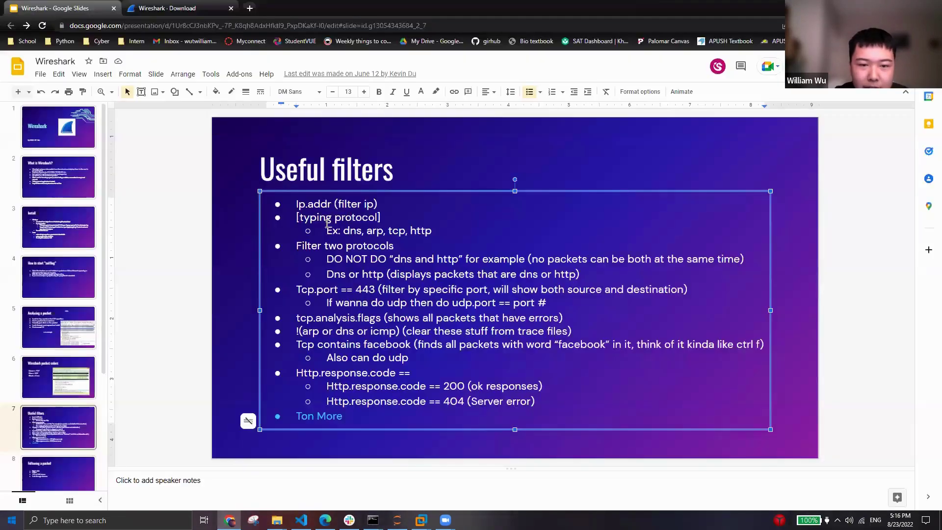
- Highlight the "[typing protocol]" entry and its example protocols on the "Useful filters" slide in Chrome
drag(302, 218, 344, 218)
drag(430, 225, 432, 231)
click(369, 231)
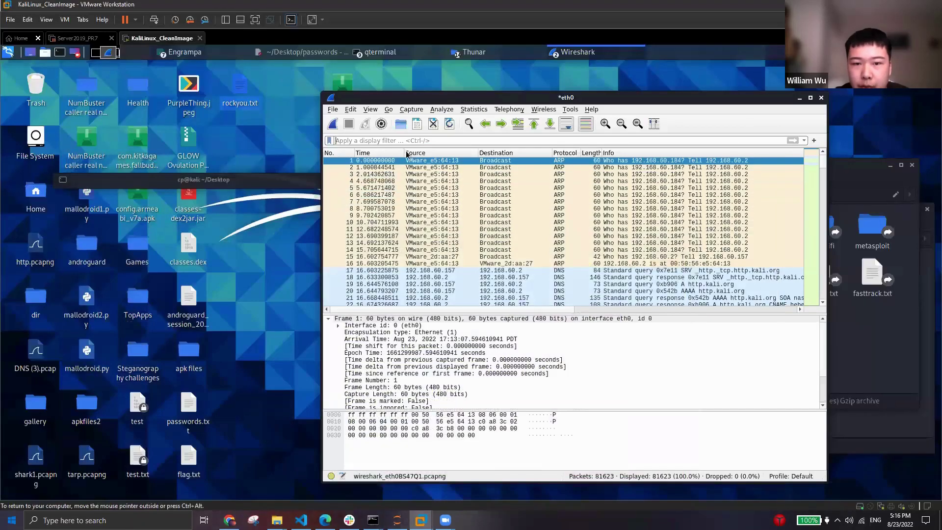
- Apply the display filter tcp to the eth0 capture in VMware and examine some of the filtered packets
text(tcp)
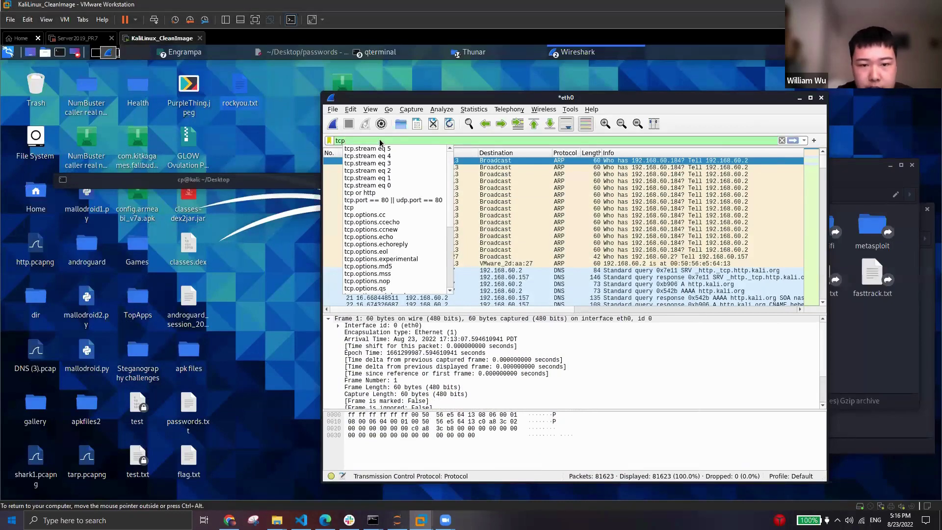
key(Return)
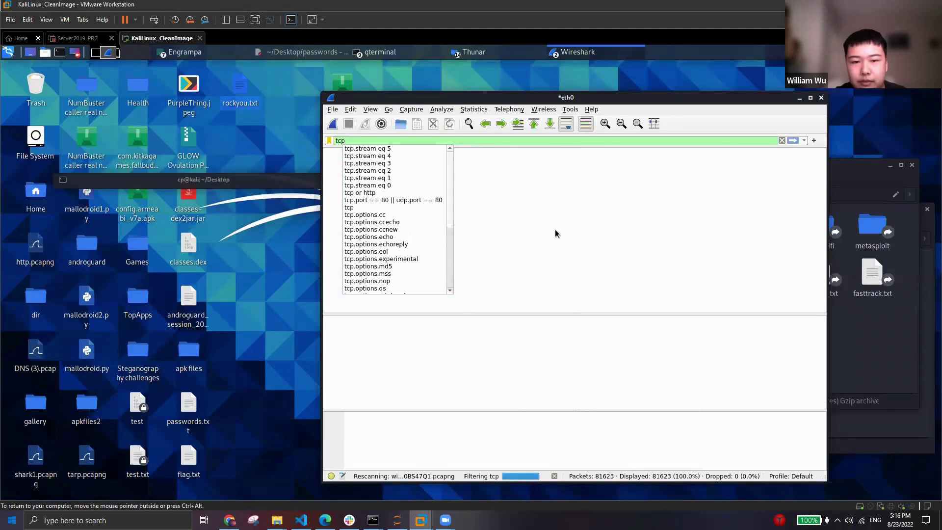
click(541, 216)
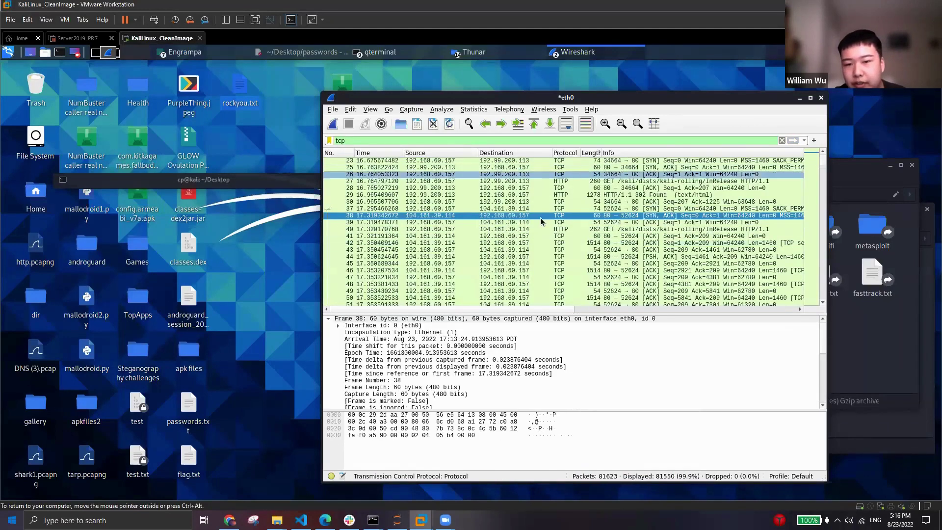
click(560, 265)
scroll(558, 272, down, 5)
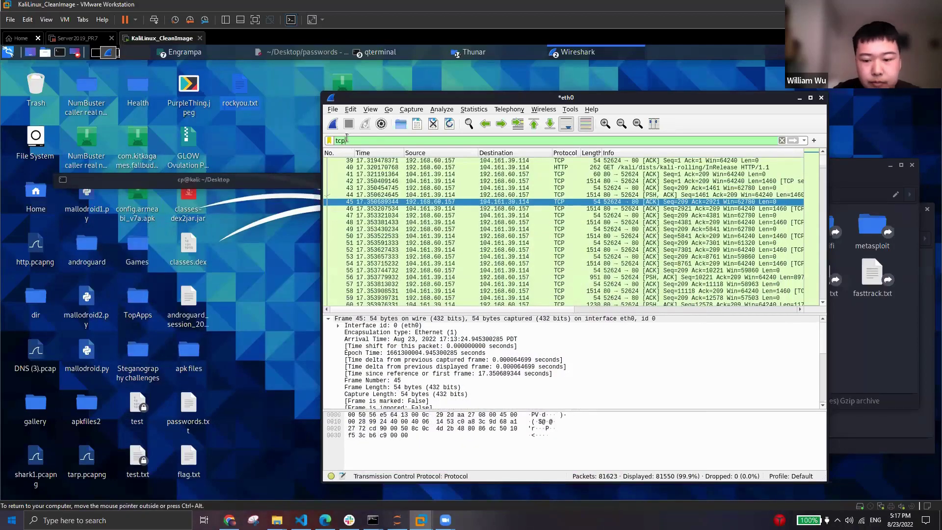
- Replace the display filter with http, apply it and return to the "Useful filters" slide in Chrome
double_click(341, 140)
text(http)
key(Return)
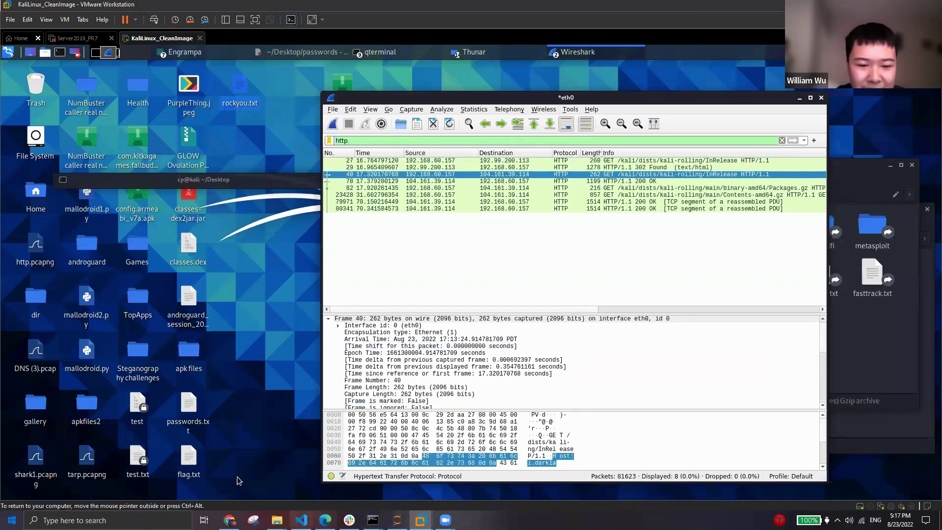
key(alt+Tab)
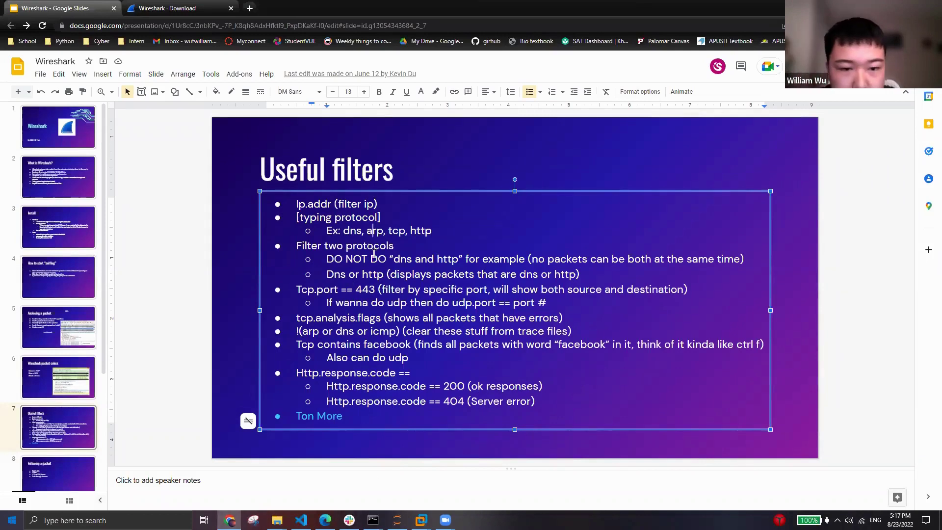
- Highlight the "Filter two protocols" entry and its "Dns or http" example on the "Useful filters" slide
drag(400, 246, 533, 269)
click(441, 275)
click(420, 271)
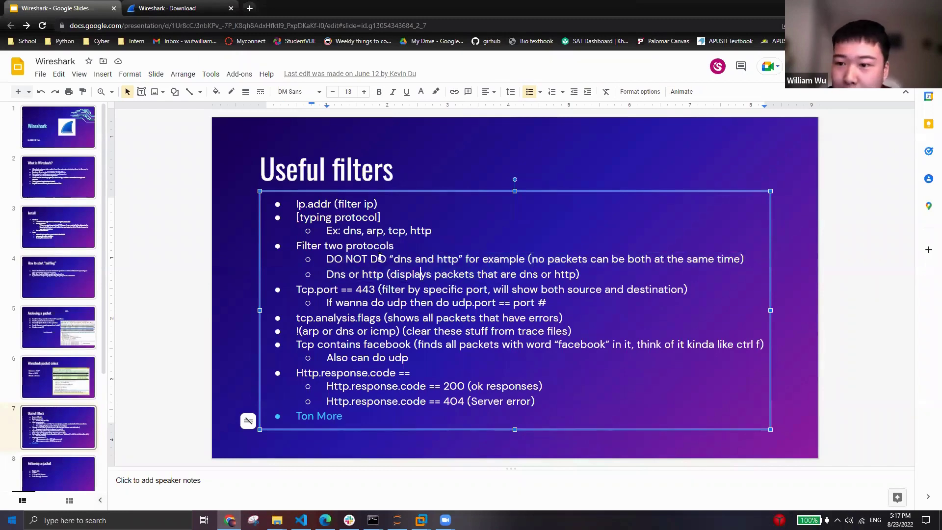
drag(378, 257, 477, 274)
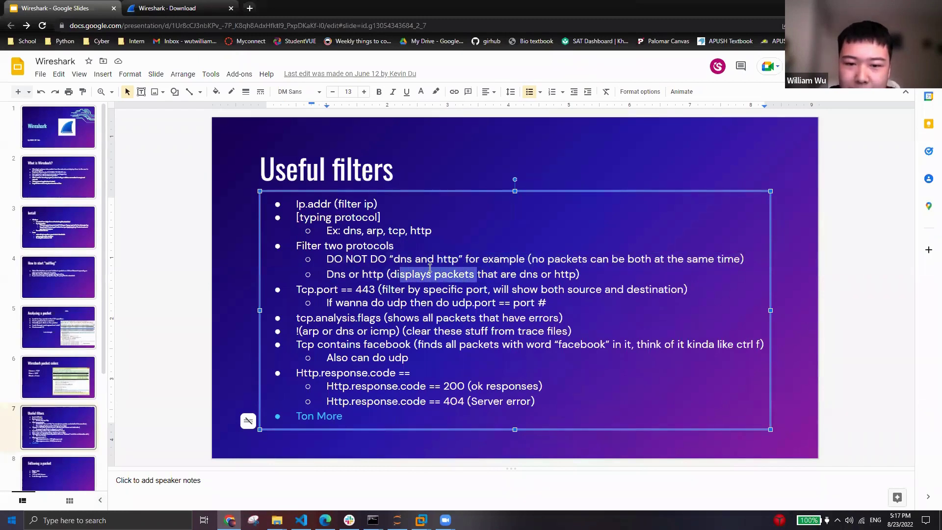
click(589, 272)
drag(384, 274, 326, 274)
click(624, 224)
- Switch to VMware, extend the display filter to http or tcp, apply it and examine the filtered packets
key(alt+Tab)
text(or )
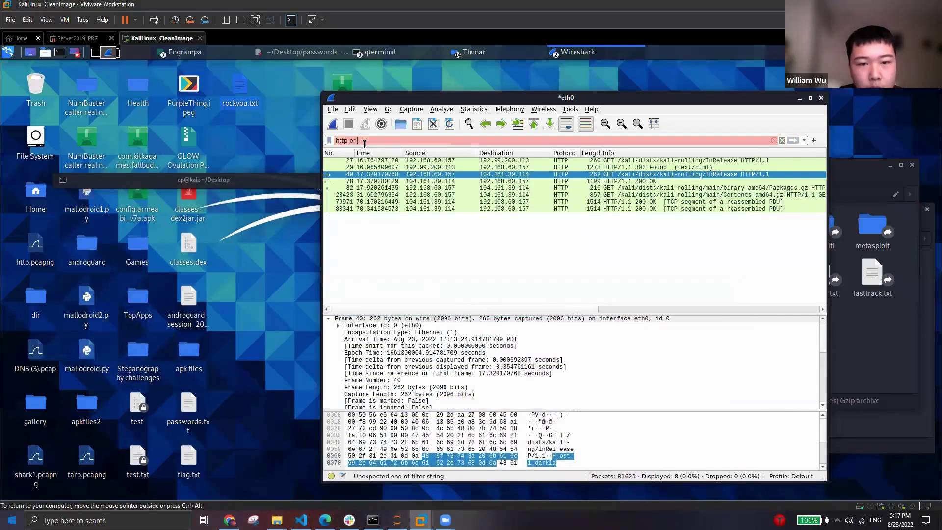
text(tcp)
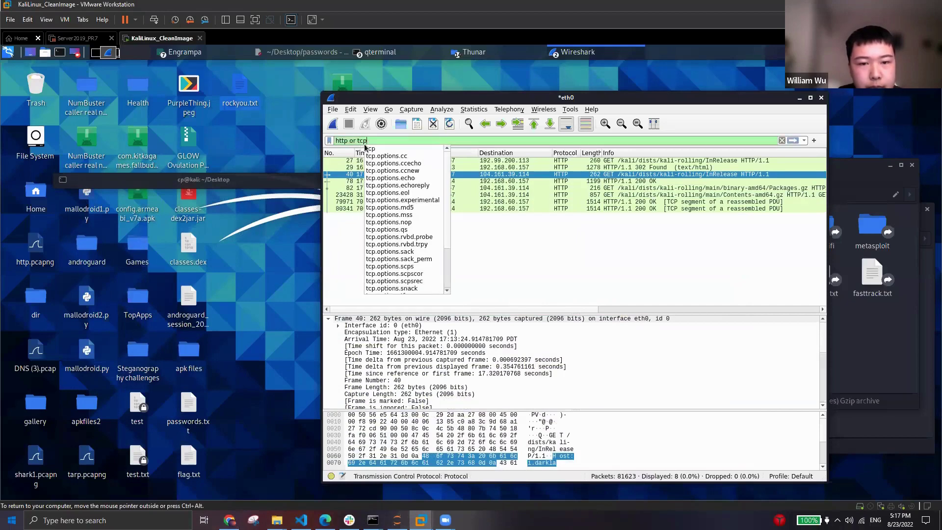
key(Return)
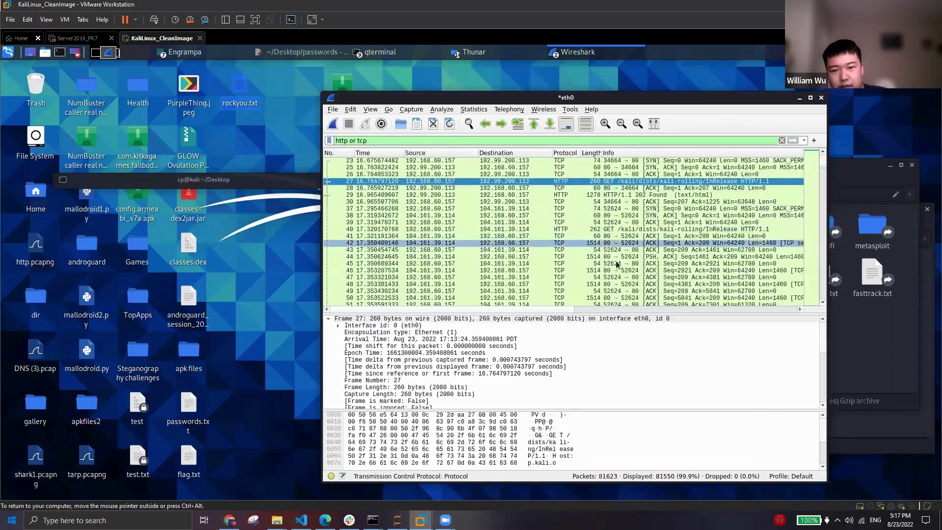
key(Down)
key(Down)
key(Down)
key(Down)
scroll(602, 260, down, 8)
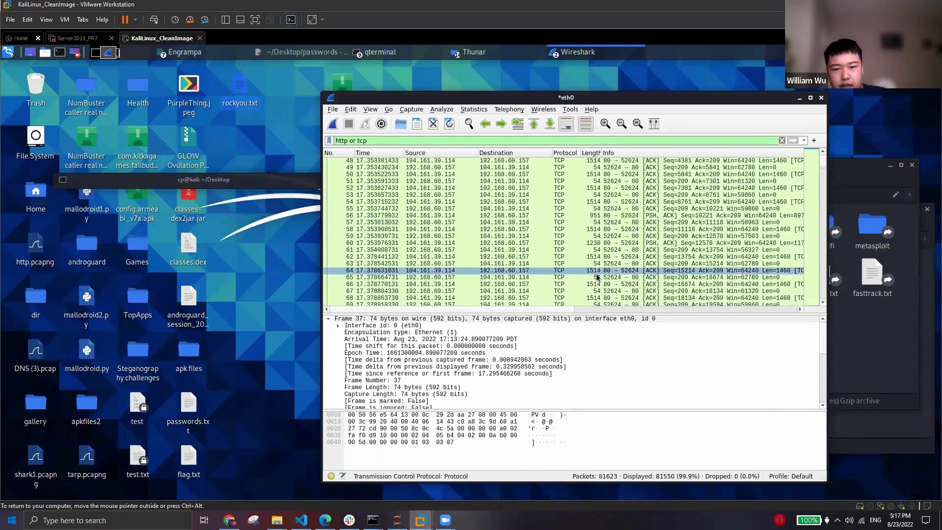
- Copy the filter Tcp.port == 443 from the slide in Chrome, paste it as the display filter in VMware and clear it again
mouse_move(230, 520)
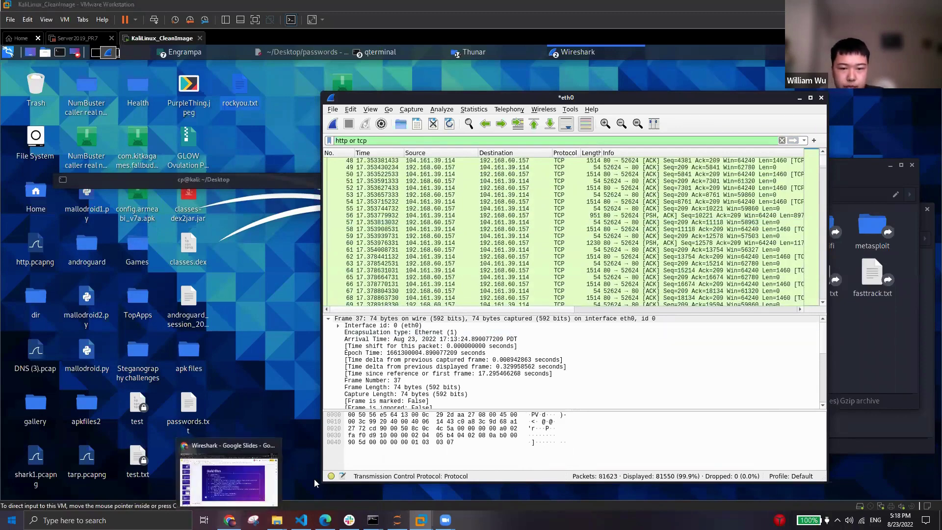
click(229, 478)
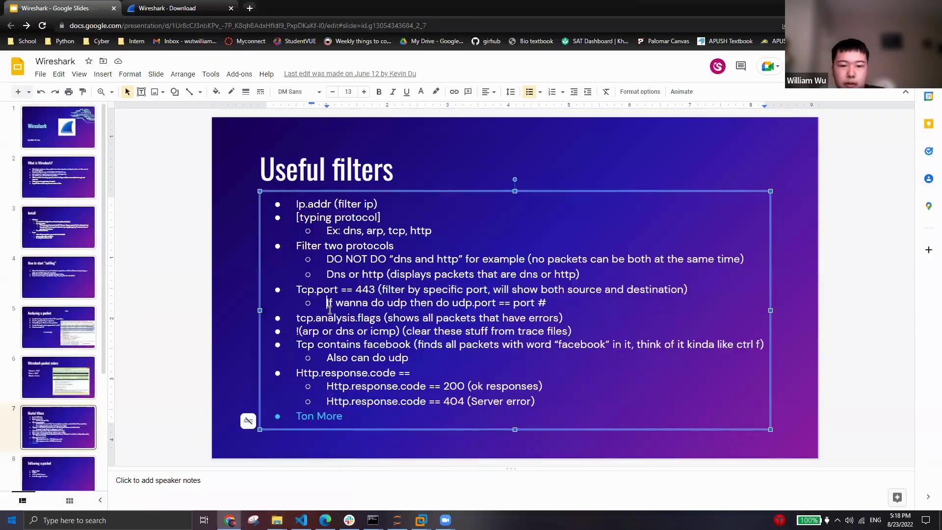
mouse_move(297, 289)
mouse_down()
mouse_move(405, 303)
mouse_move(289, 292)
mouse_up()
click(347, 290)
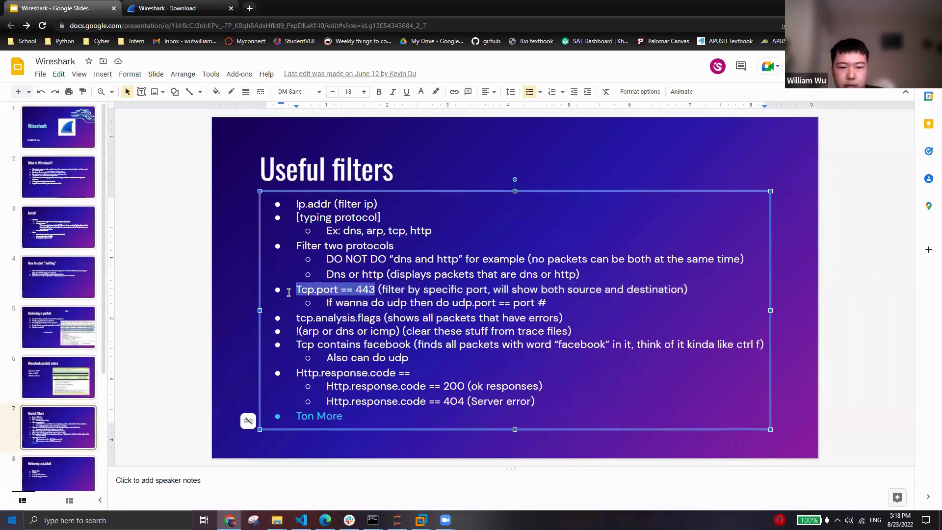
key(ctrl+c)
key(alt+Tab)
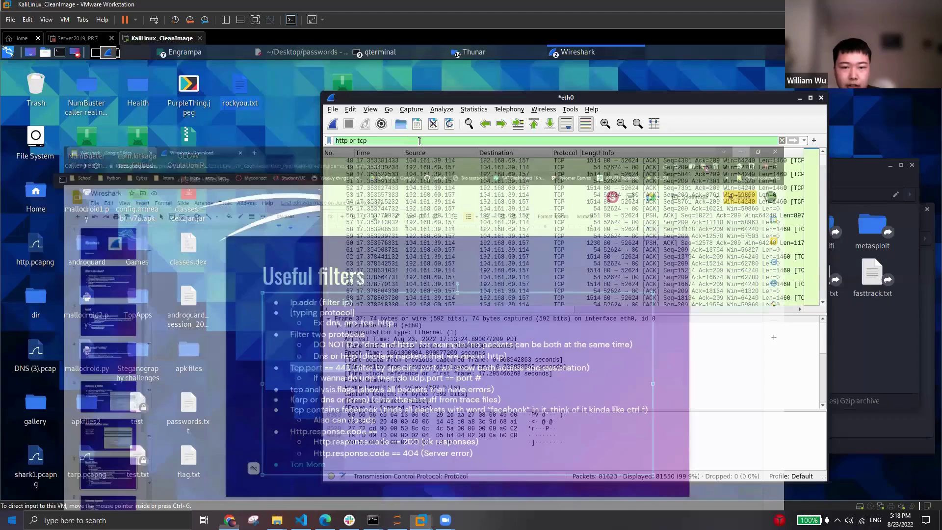
key(ctrl+v)
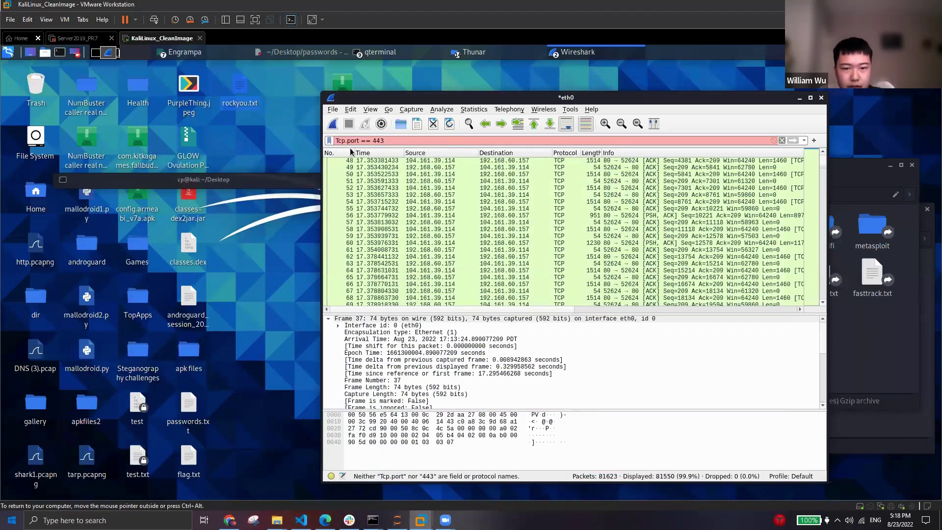
key(ctrl+a)
key(BackSpace)
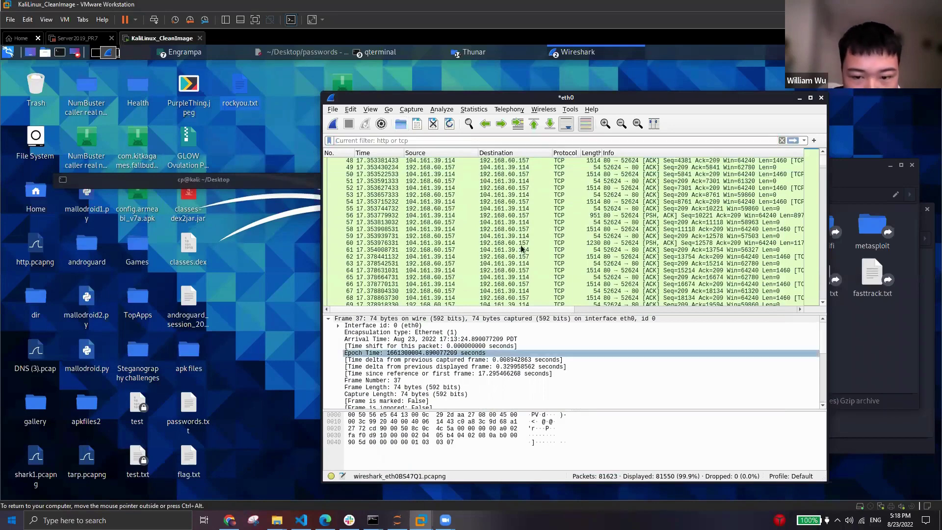
- Select TCP packet 61 in the capture and examine the full Info text of the surrounding packets
click(491, 250)
scroll(598, 244, up, 2)
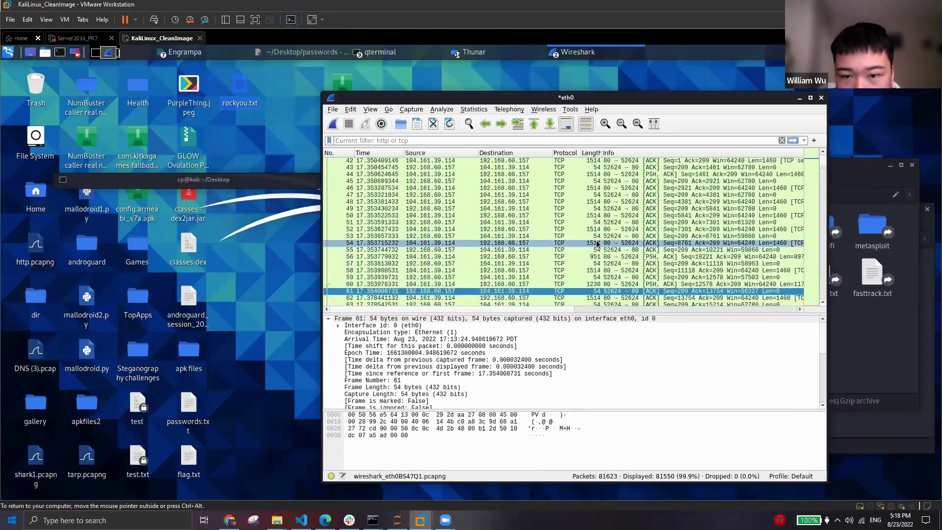
scroll(621, 302, right, 5)
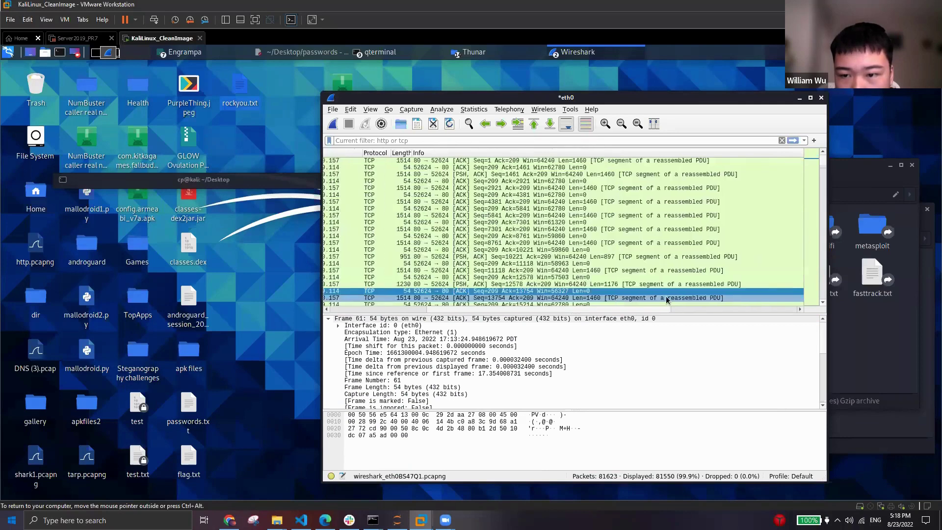
scroll(346, 297, left, 5)
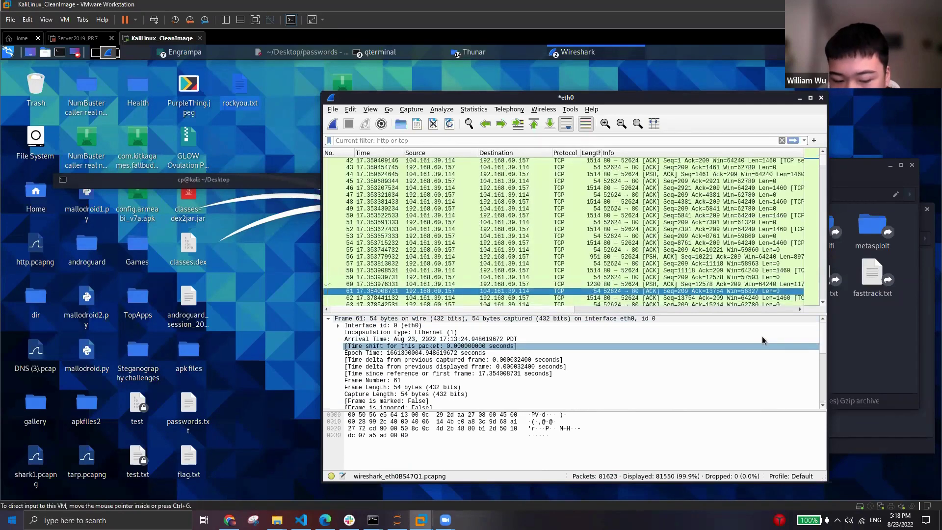
- Return to the "Useful filters" slide in Chrome and highlight the filters from the udp.port note through the Http.response.code examples
click(229, 520)
drag(326, 303, 564, 319)
click(445, 331)
drag(297, 318, 606, 345)
click(411, 303)
drag(314, 318, 569, 319)
drag(335, 332, 436, 344)
click(346, 345)
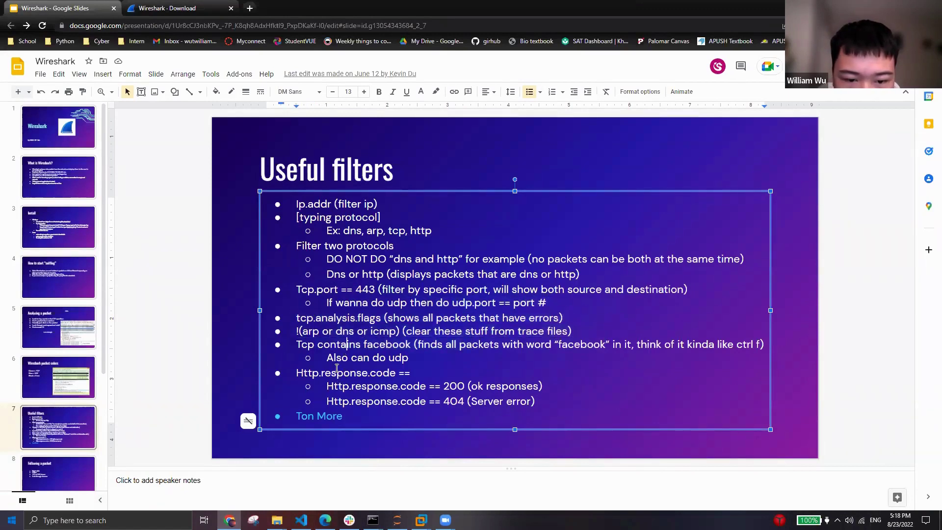
drag(327, 388, 338, 407)
- Open the "Ton More" link, look through the wireshark-filter manual page and return to the slides
click(318, 416)
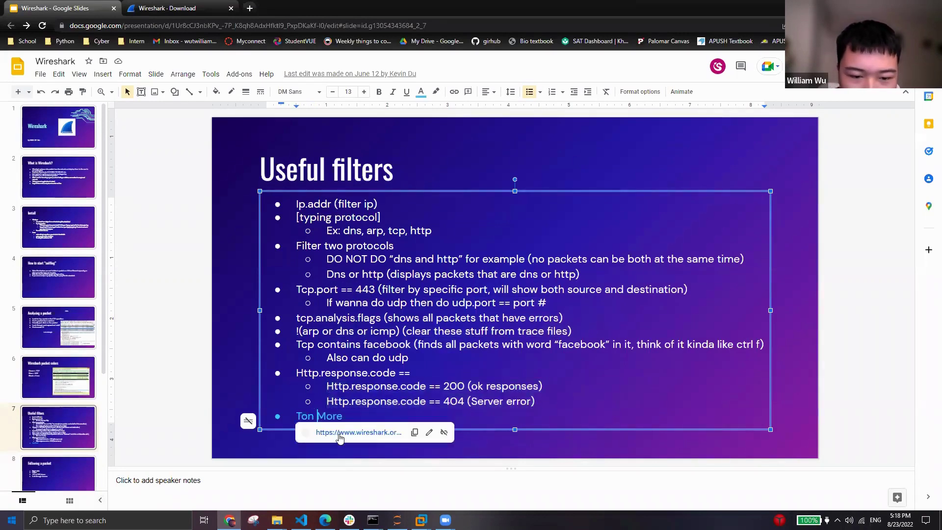
click(339, 434)
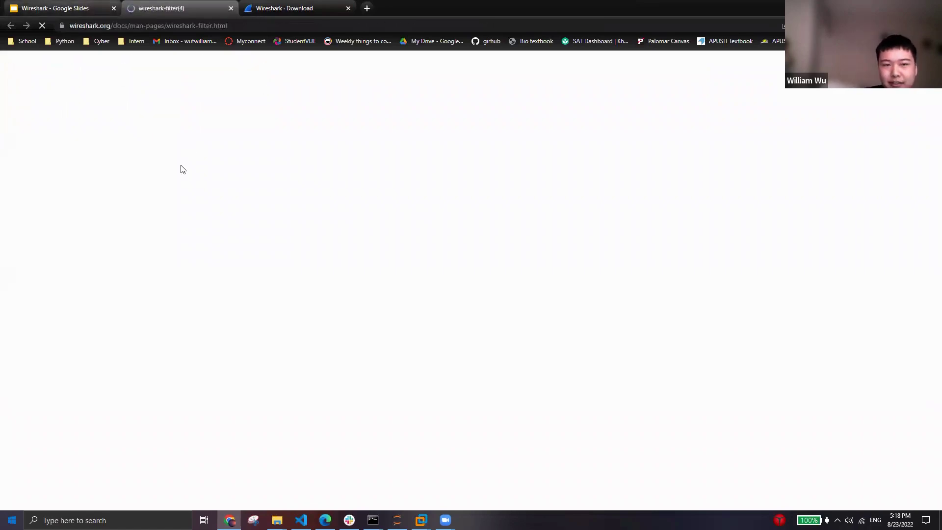
scroll(389, 212, down, 20)
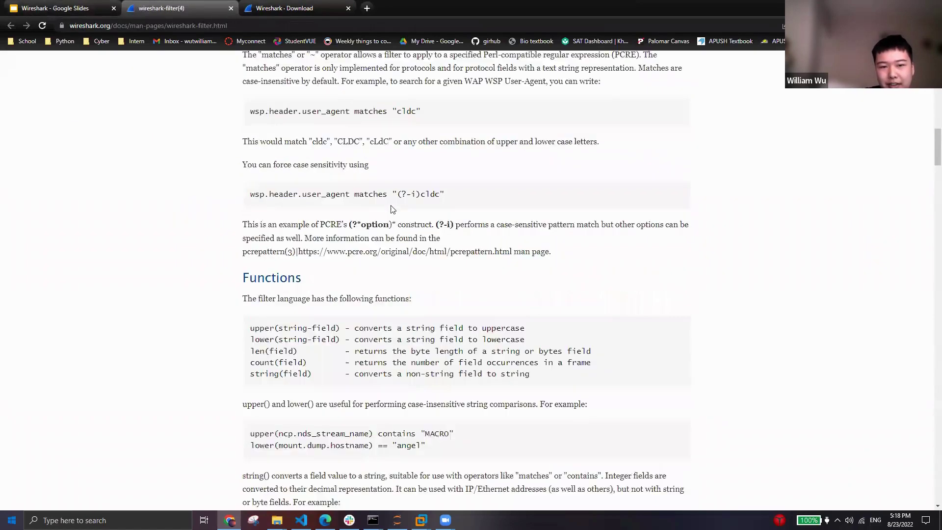
scroll(371, 333, down, 20)
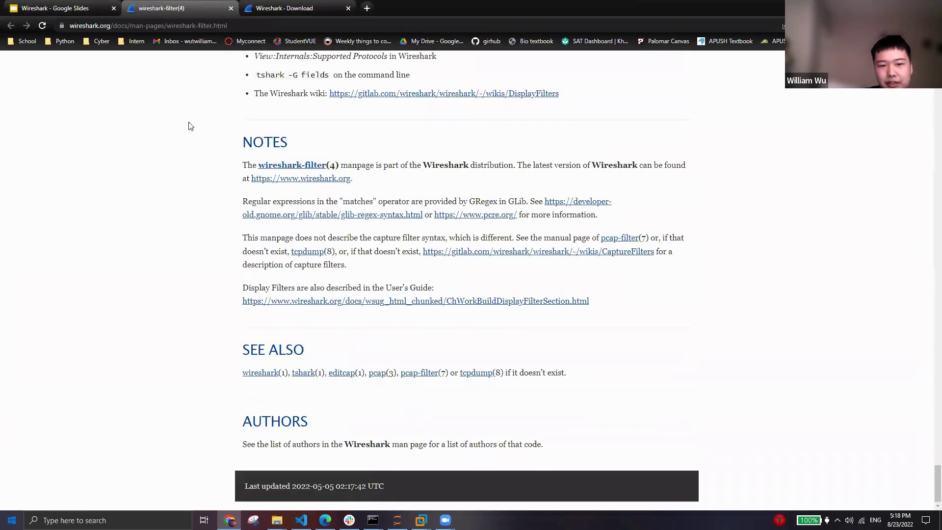
click(17, 5)
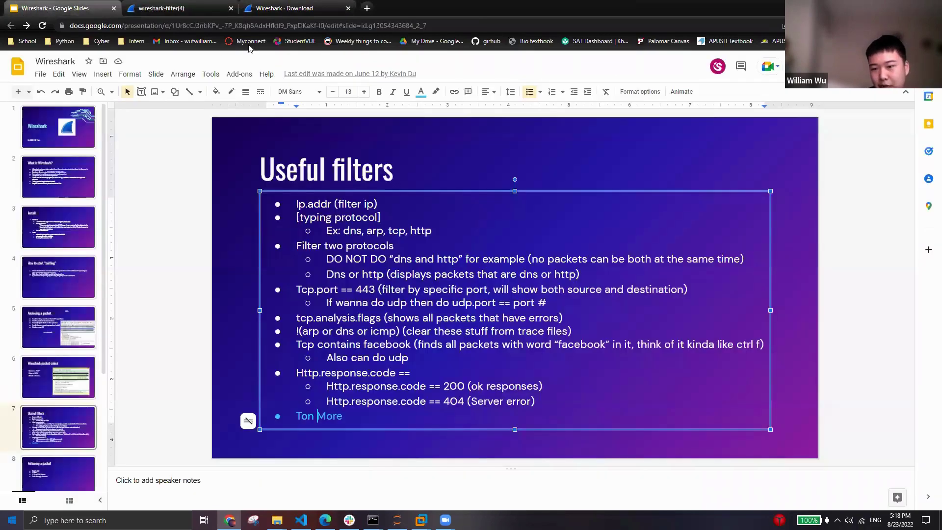
- Show the "Following a packet" slide and highlight its "TCP or UDP stream" entry
click(353, 462)
scroll(298, 308, down, 1)
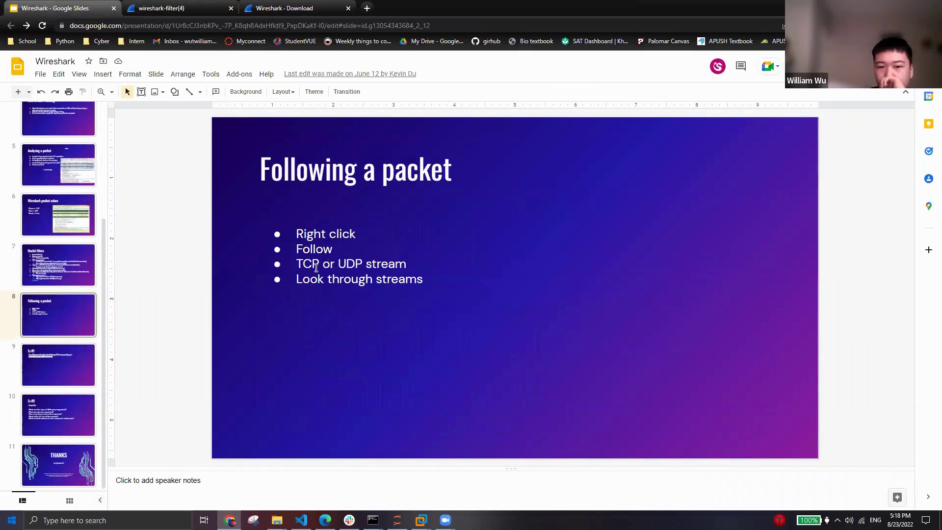
drag(303, 265, 389, 265)
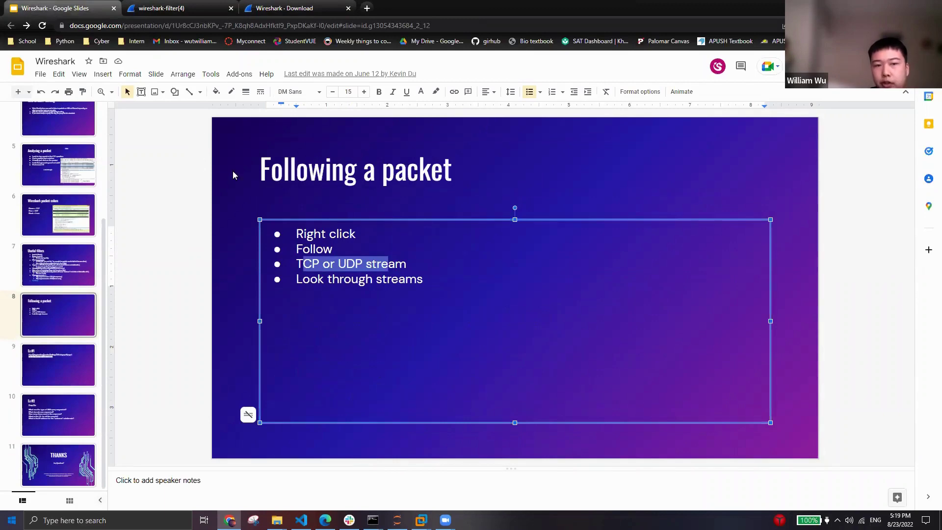
click(202, 199)
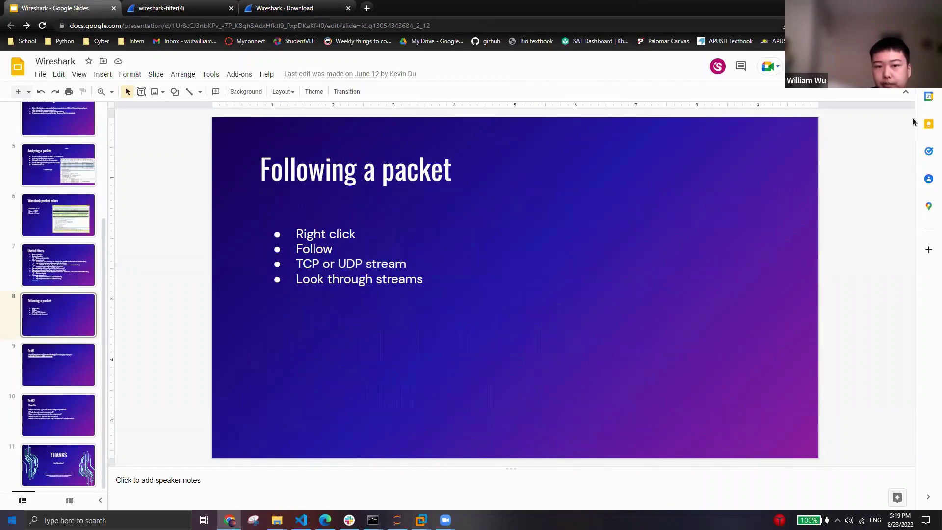
- Switch to VMware, follow the TCP stream of packet 55, read through its content and close the stream window
key(alt+Tab)
click(501, 249)
right_click(500, 250)
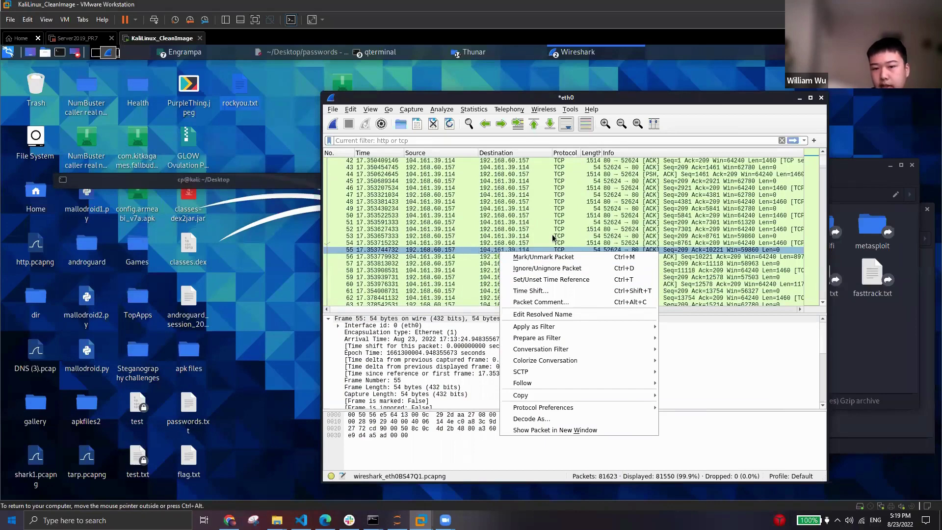
mouse_move(571, 381)
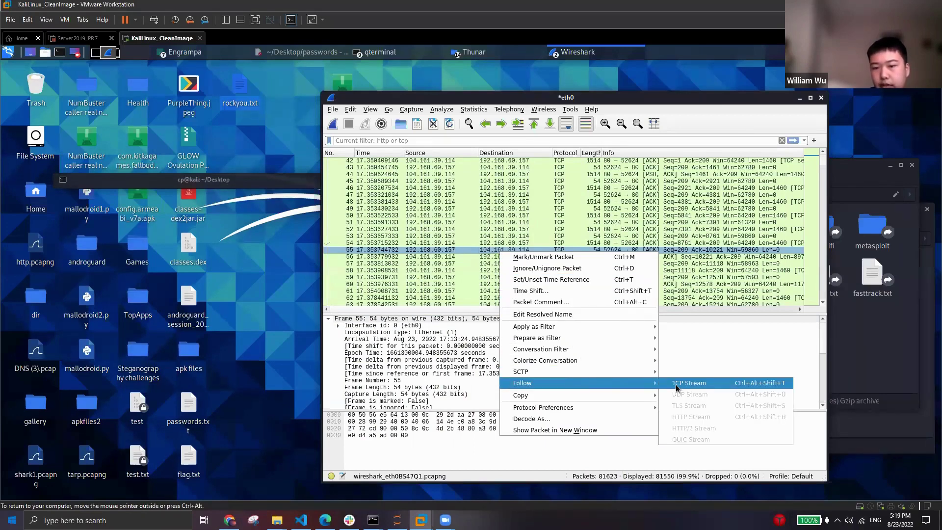
click(676, 385)
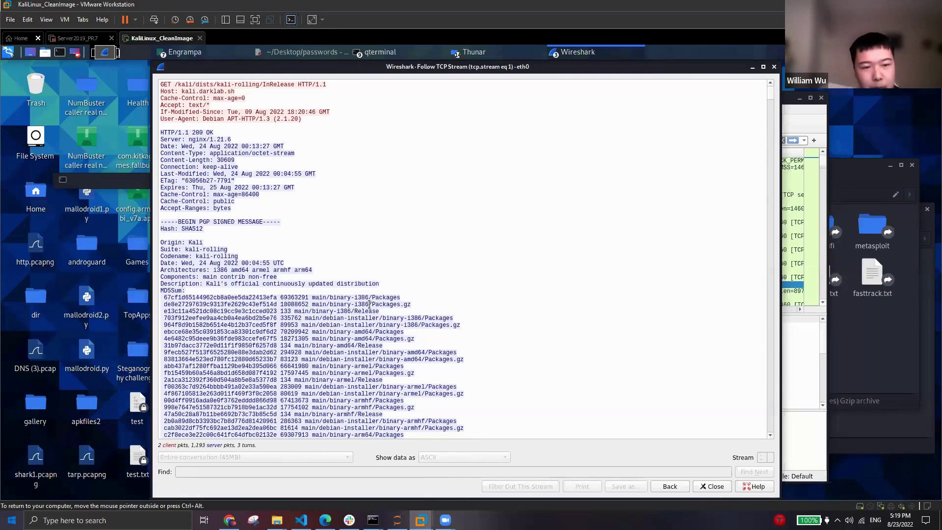
scroll(344, 236, down, 3)
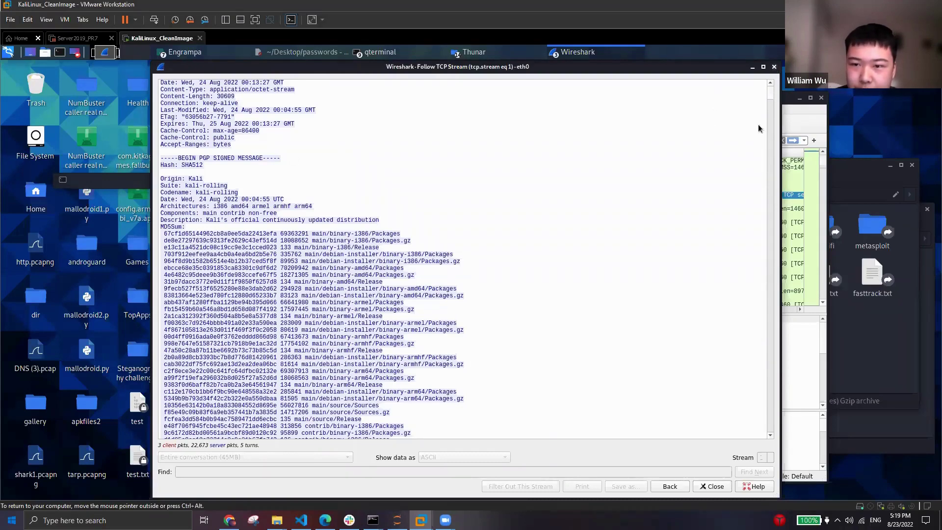
key(Escape)
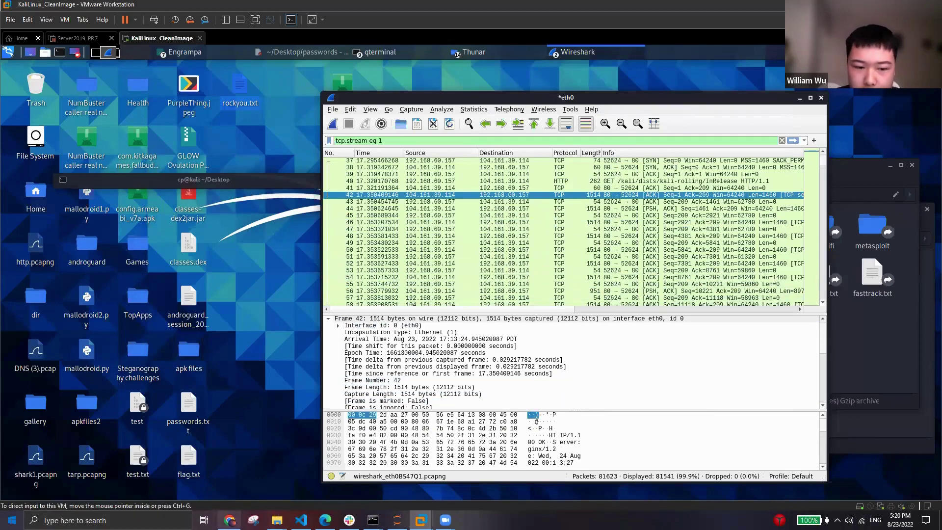
- Return to the slides in Chrome, advance to "Ex #1" and open its picoCTF practice challenge link
mouse_move(230, 520)
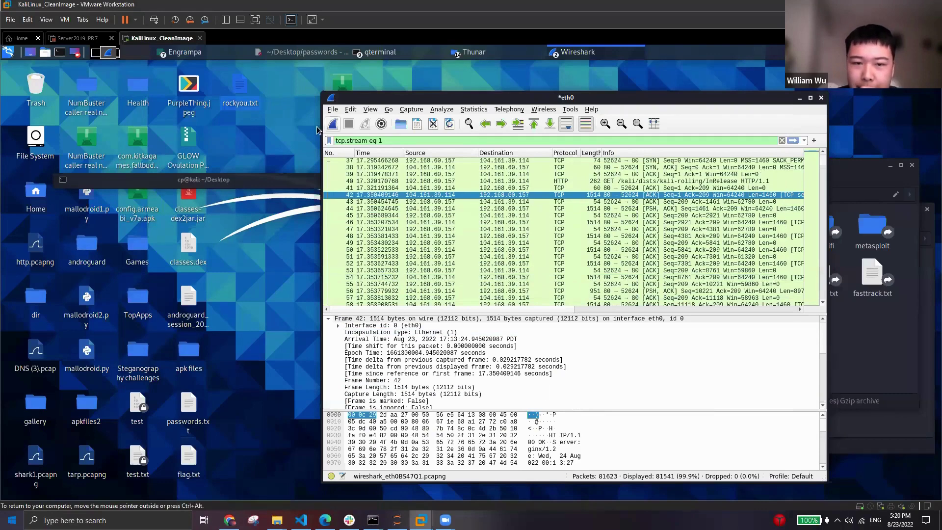
click(231, 519)
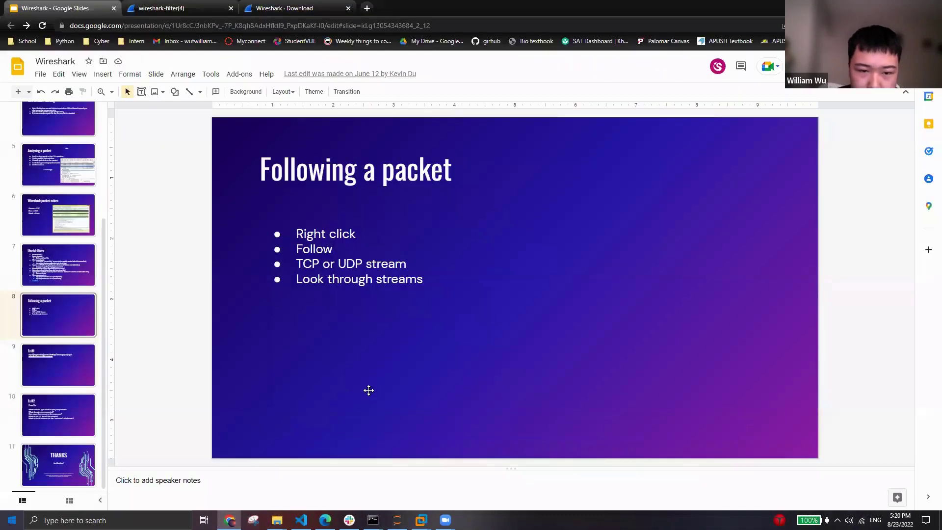
key(Down)
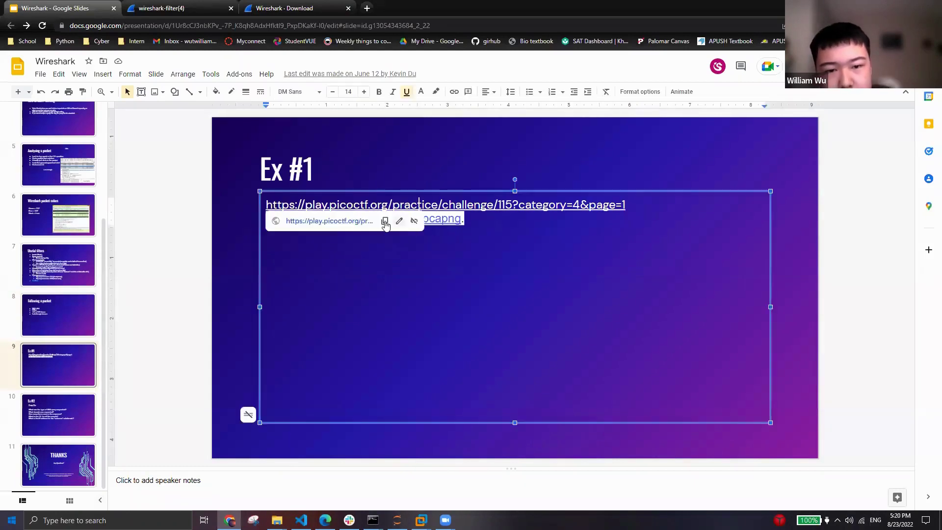
click(343, 220)
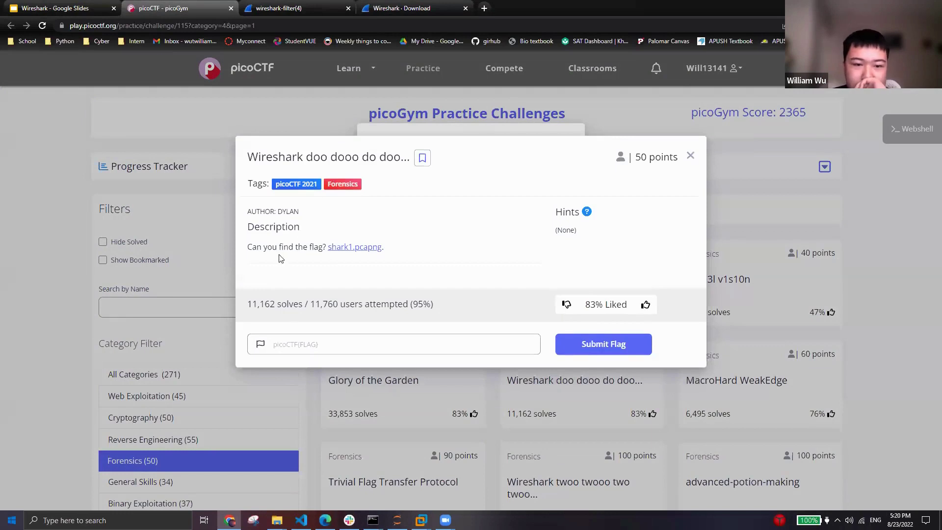
- Highlight the question in the picoCTF challenge description and download the shark1.pcapng file
drag(257, 248, 312, 258)
click(444, 255)
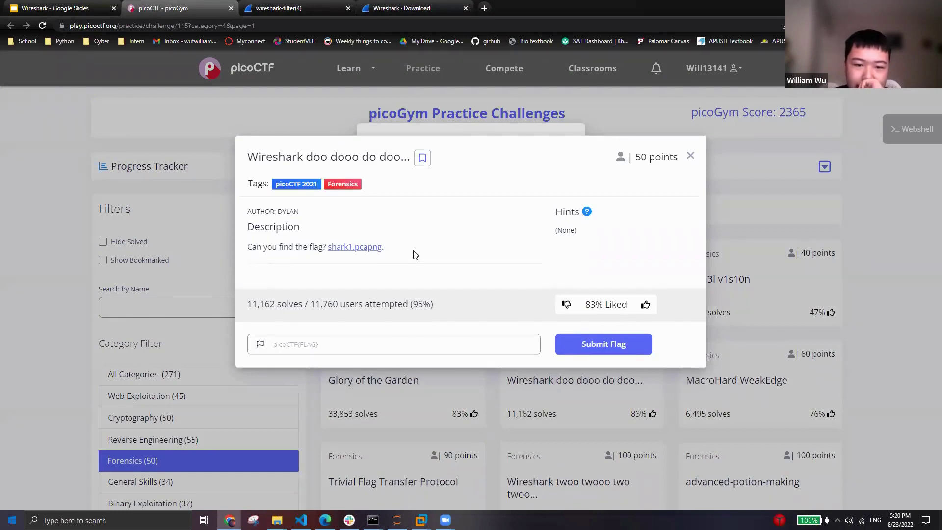
click(363, 252)
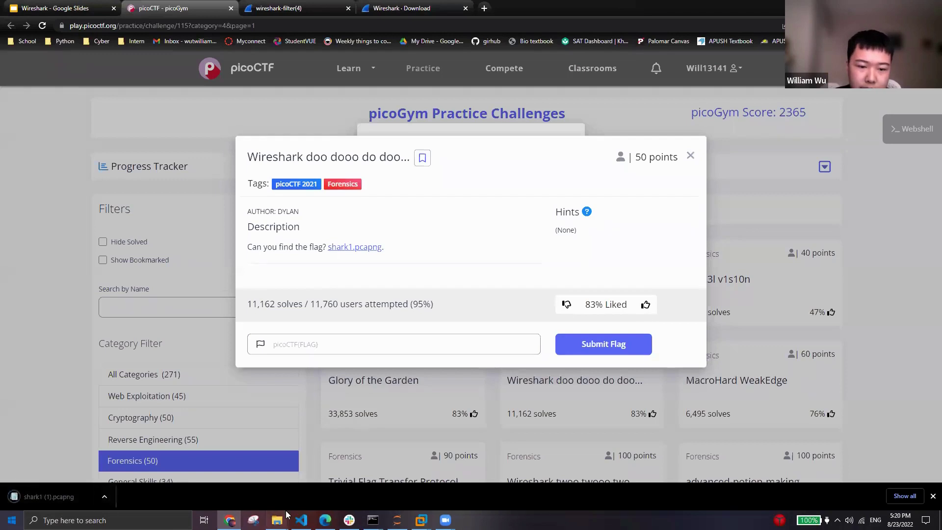
- In File Explorer, copy shark1 (1).pcapng from the Downloads folder and close the window
mouse_move(276, 520)
click(241, 442)
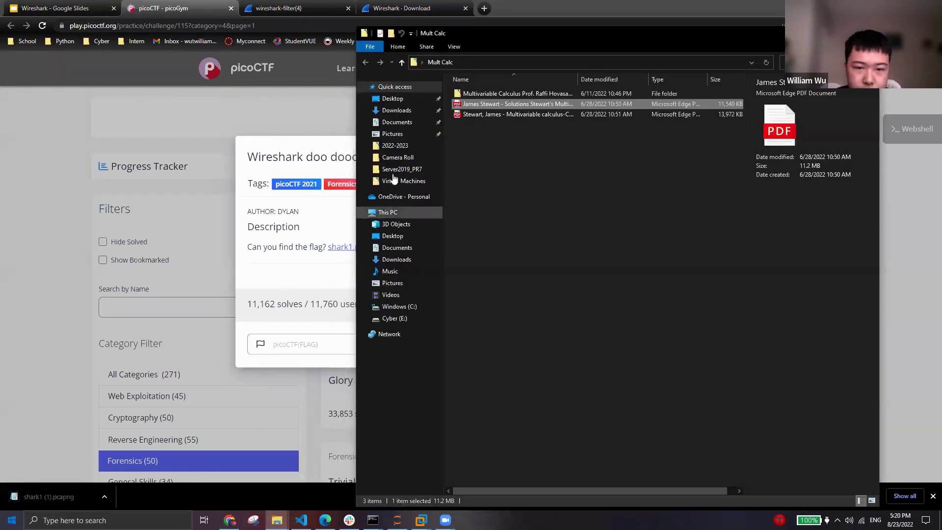
click(397, 112)
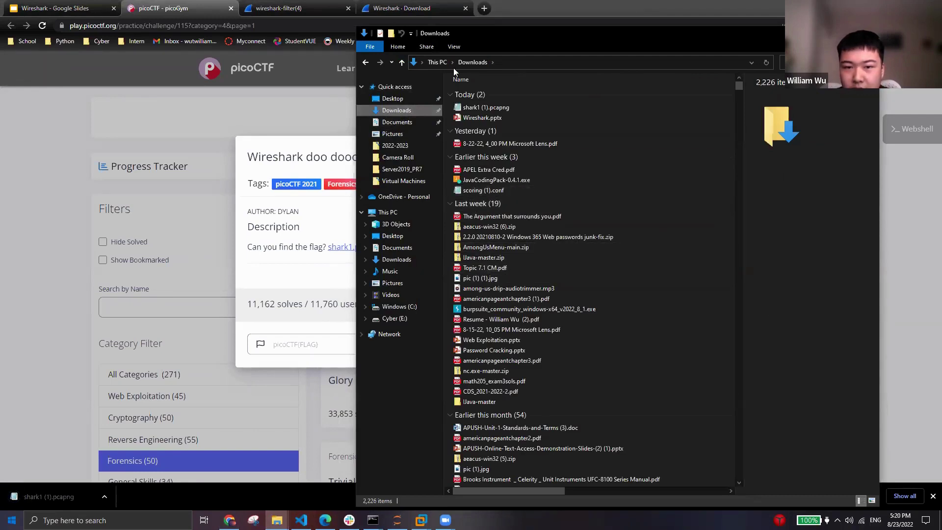
click(518, 109)
right_click(520, 111)
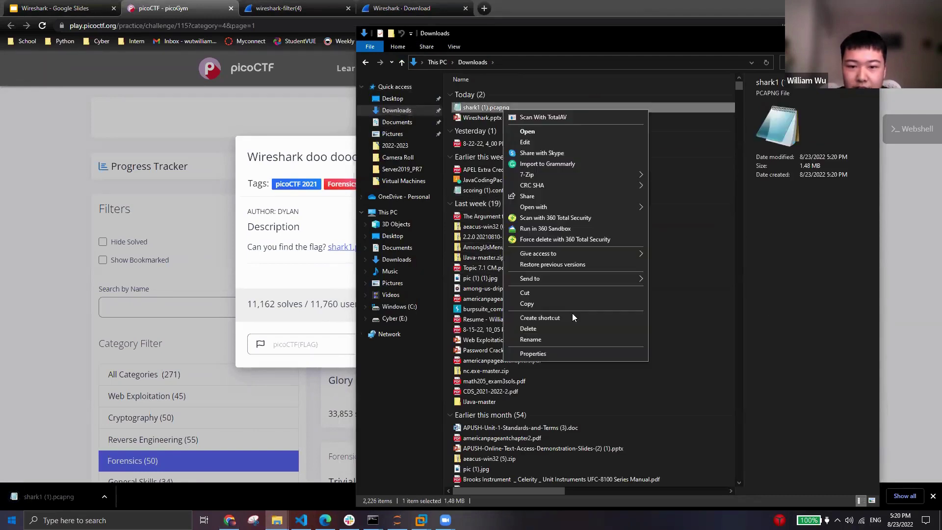
click(545, 305)
key(ctrl+w)
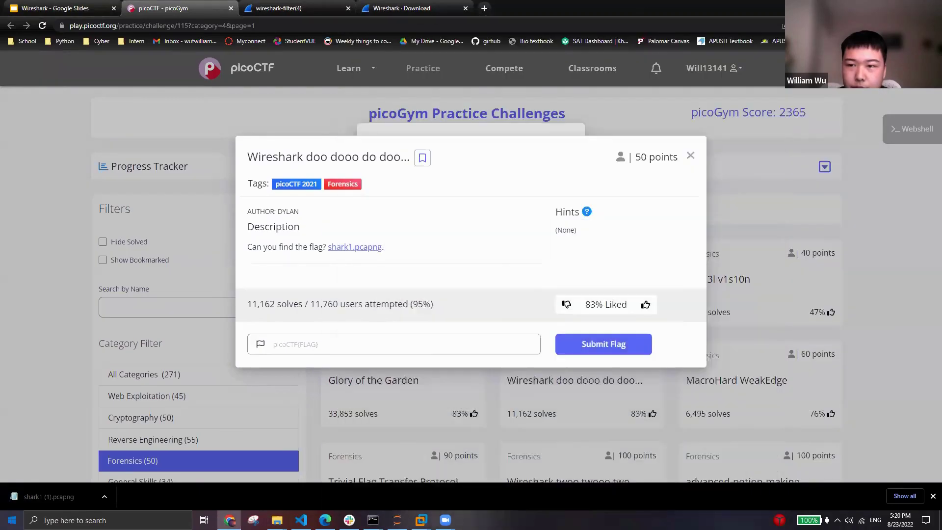
- Switch to VMware and paste the copied capture file onto the Kali desktop
key(alt+Tab)
right_click(275, 296)
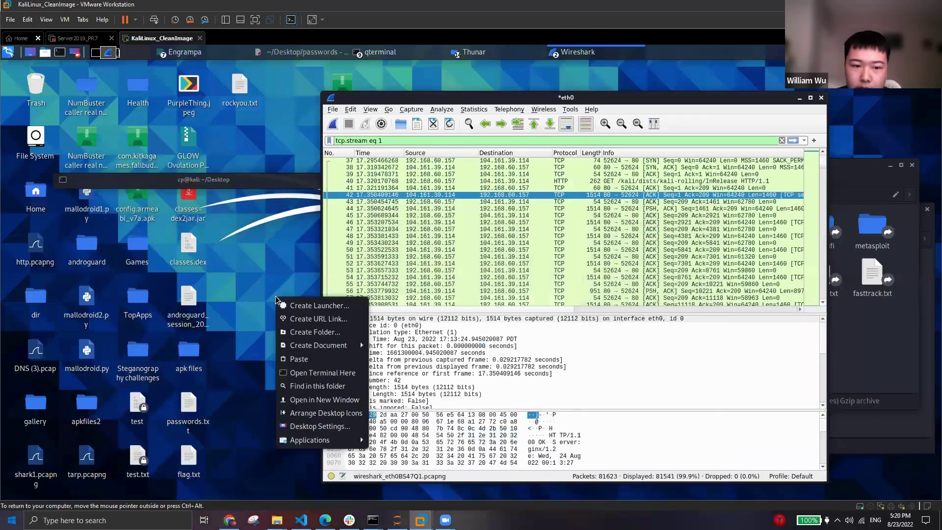
click(299, 359)
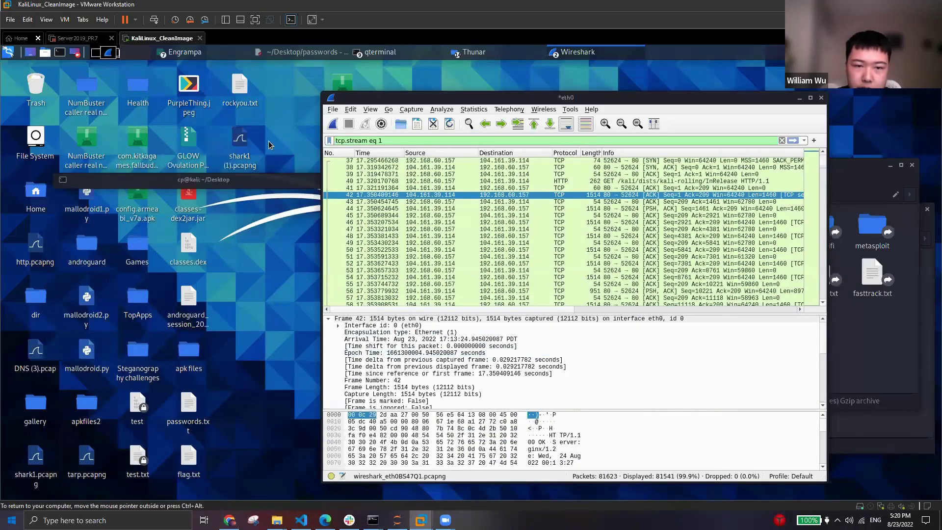
- Open shark1 (1).pcapng in Wireshark without saving the captured packets, clear the display filter and maximize the window
double_click(238, 154)
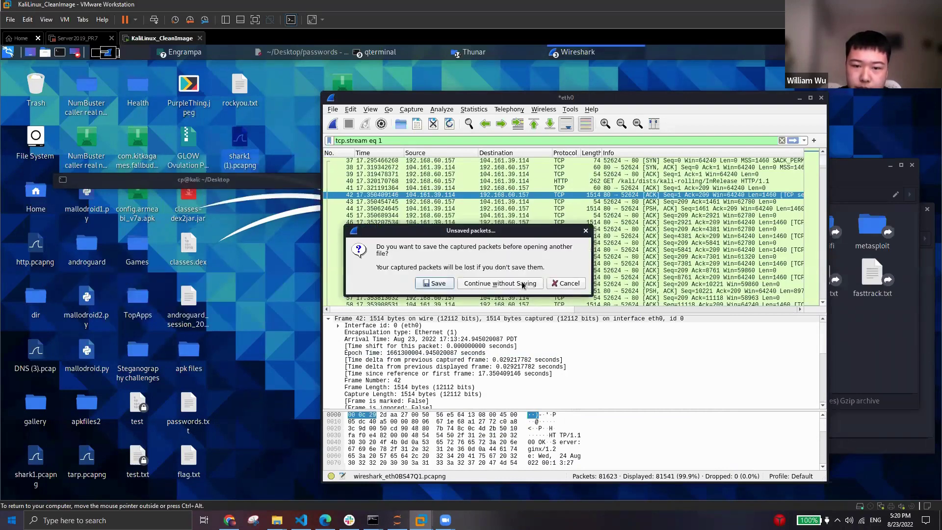
click(500, 283)
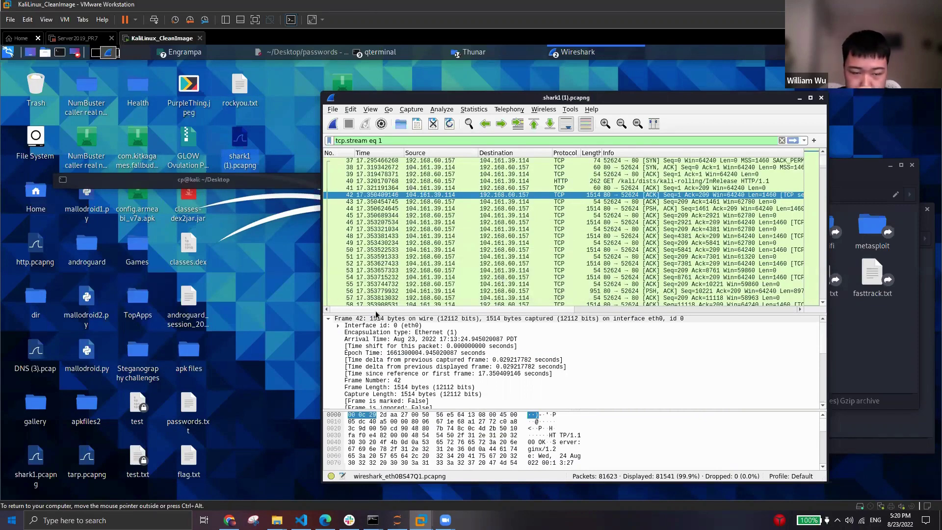
click(782, 140)
click(535, 251)
click(265, 176)
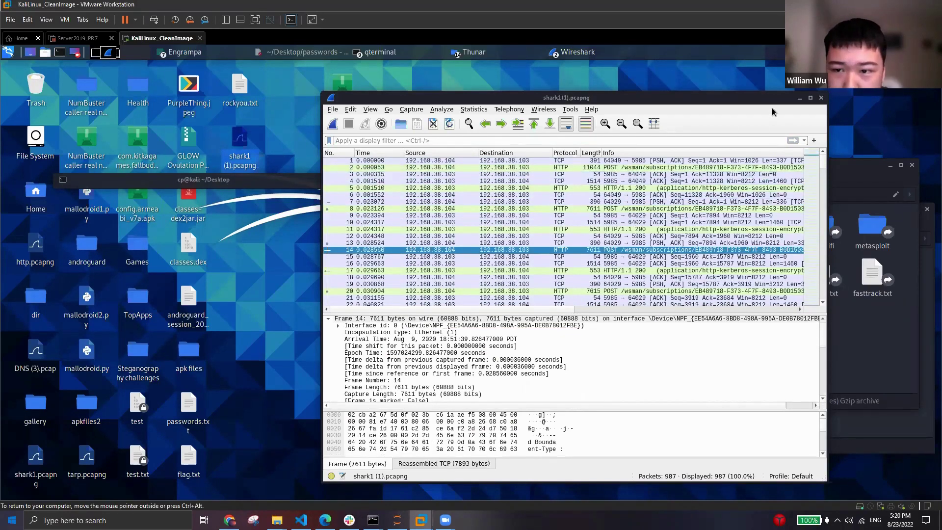
click(810, 99)
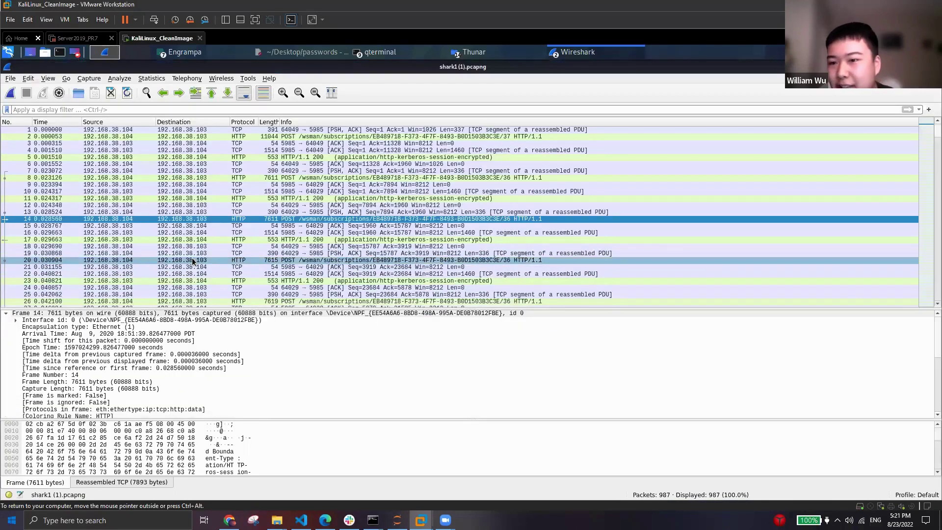
- Examine the packet list of the shark1 capture, comparing the packets' source and destination addresses, protocols and info
click(148, 198)
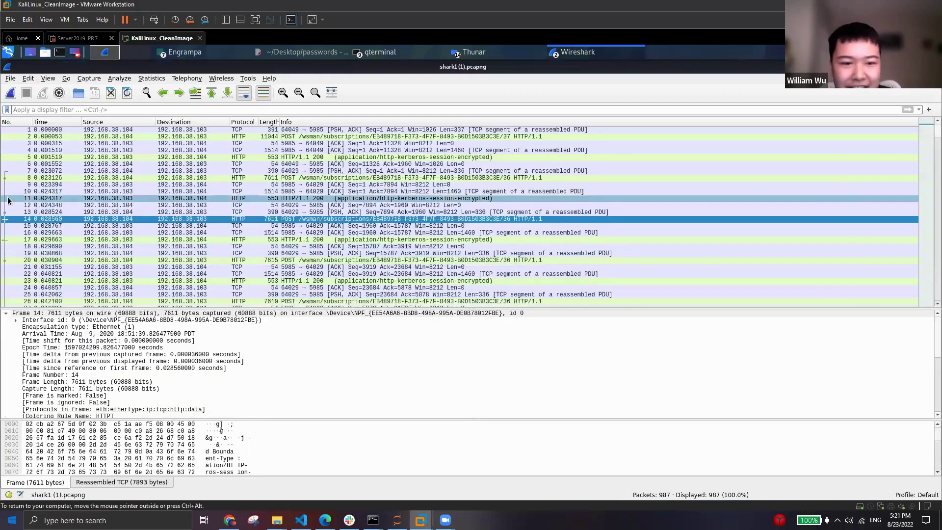
scroll(202, 221, down, 2)
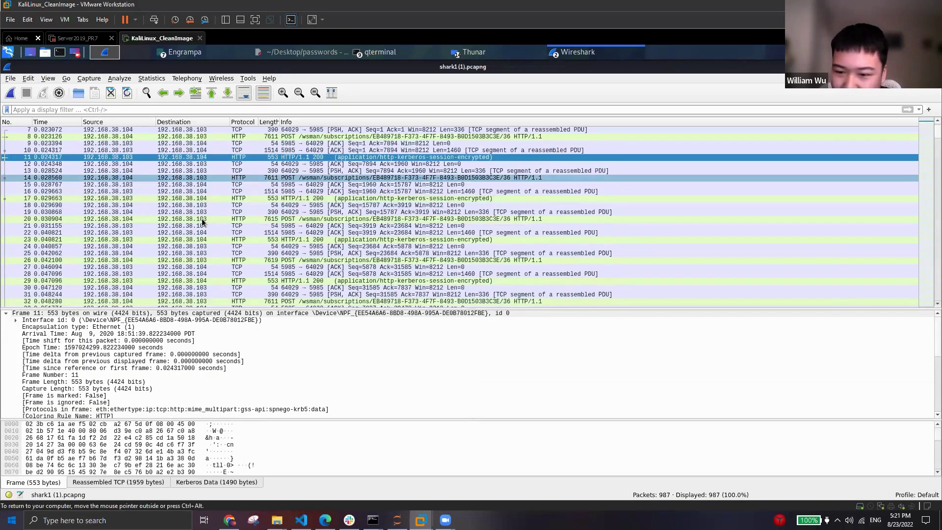
scroll(201, 219, up, 2)
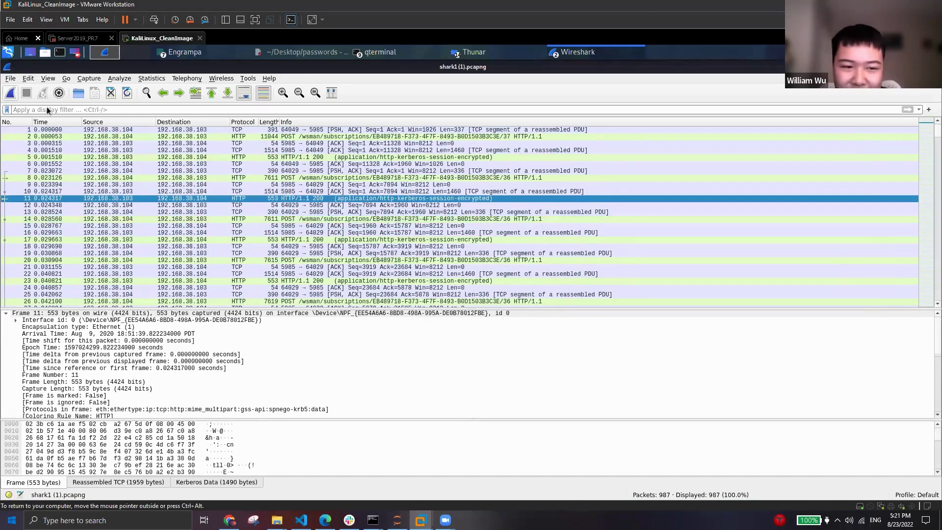
click(116, 163)
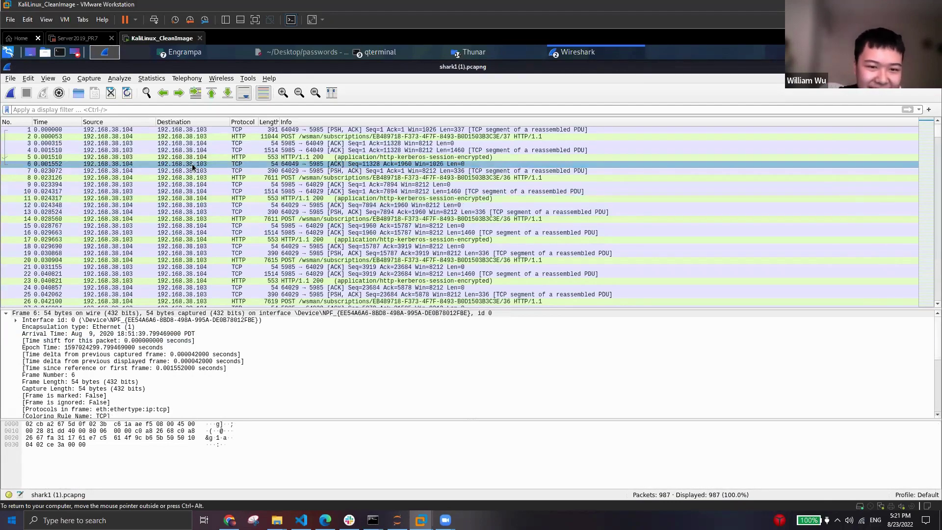
click(243, 219)
click(236, 246)
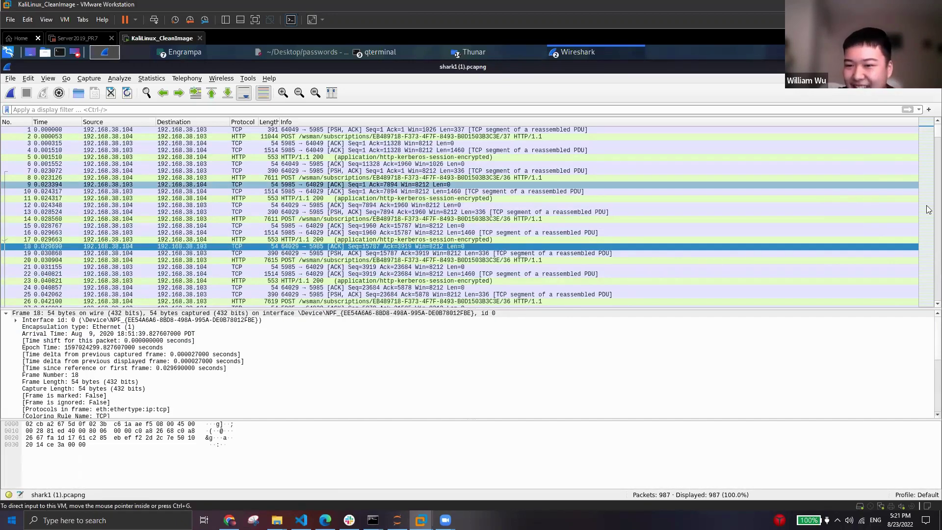
drag(913, 131, 912, 110)
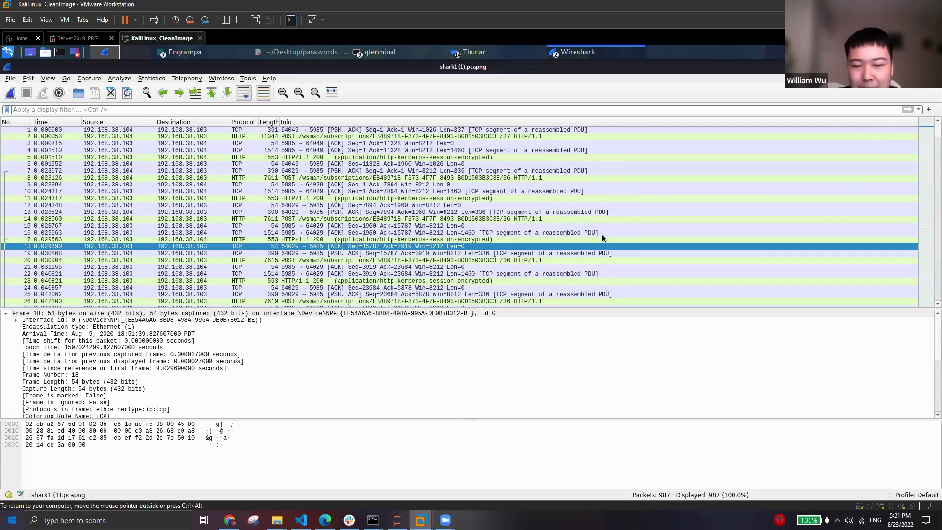
click(318, 289)
scroll(391, 216, down, 9)
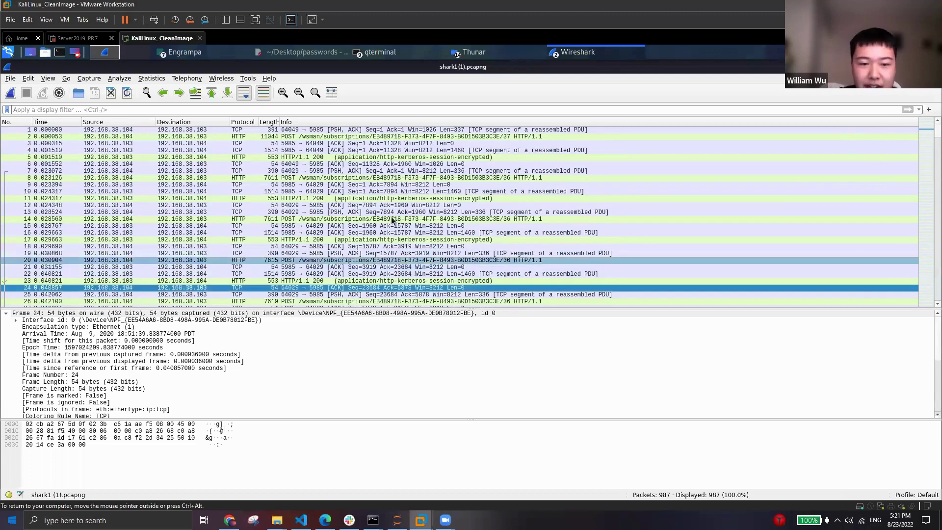
scroll(322, 243, up, 6)
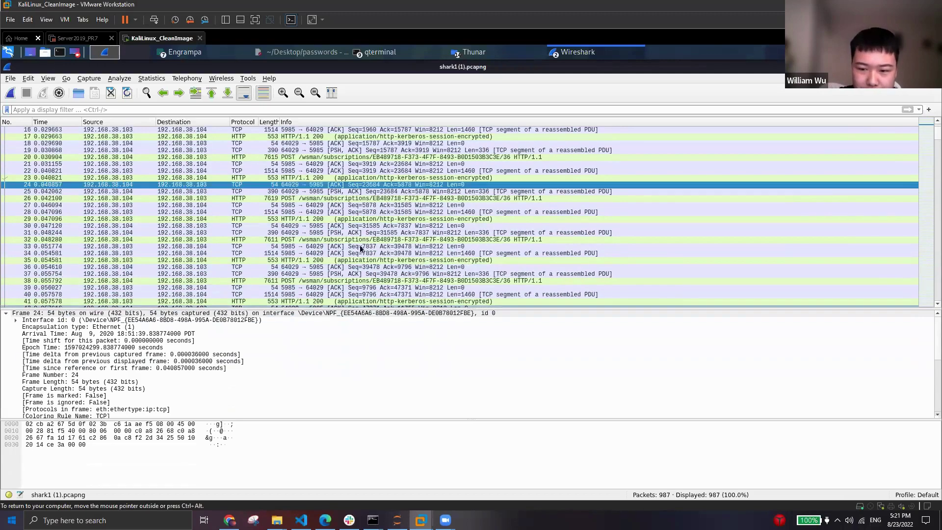
- Switch to Chrome and reread the picoCTF challenge title and description
click(230, 520)
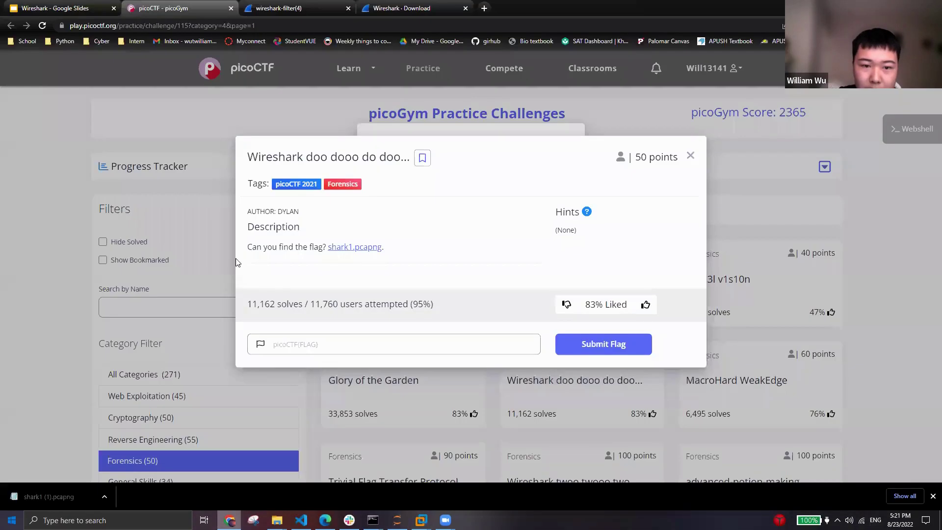
mouse_move(261, 157)
mouse_down()
mouse_move(377, 157)
mouse_move(395, 147)
mouse_move(400, 156)
mouse_move(259, 162)
mouse_up()
click(616, 251)
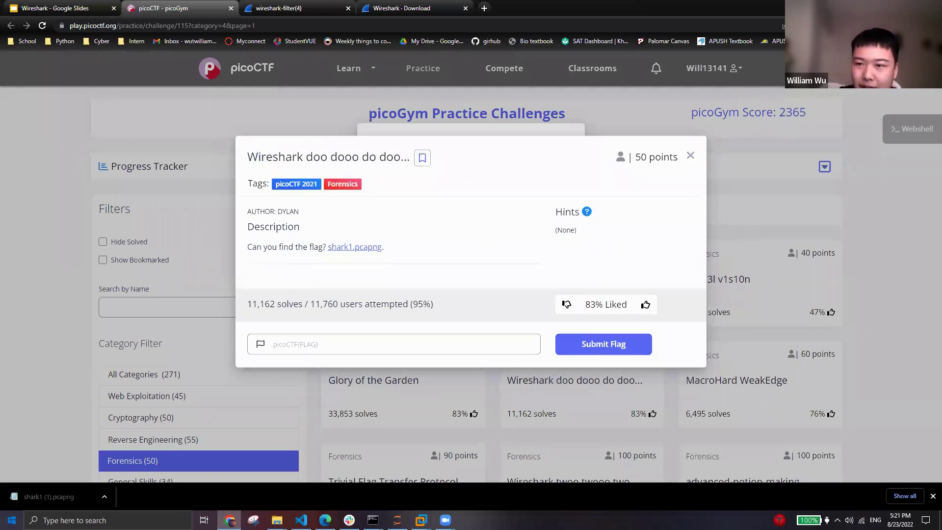
- Switch back to VMware, follow the TCP stream of packet 24 and look through its content
key(alt+Tab)
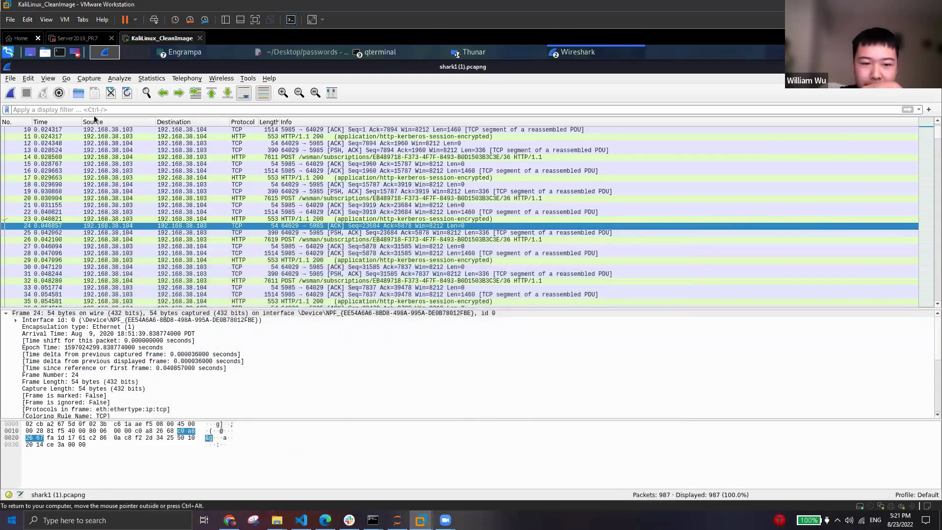
right_click(250, 224)
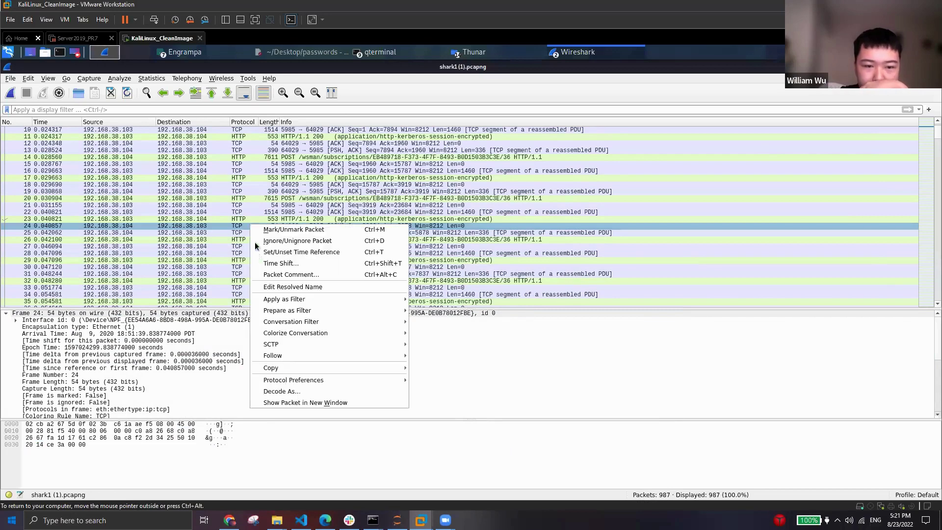
mouse_move(305, 358)
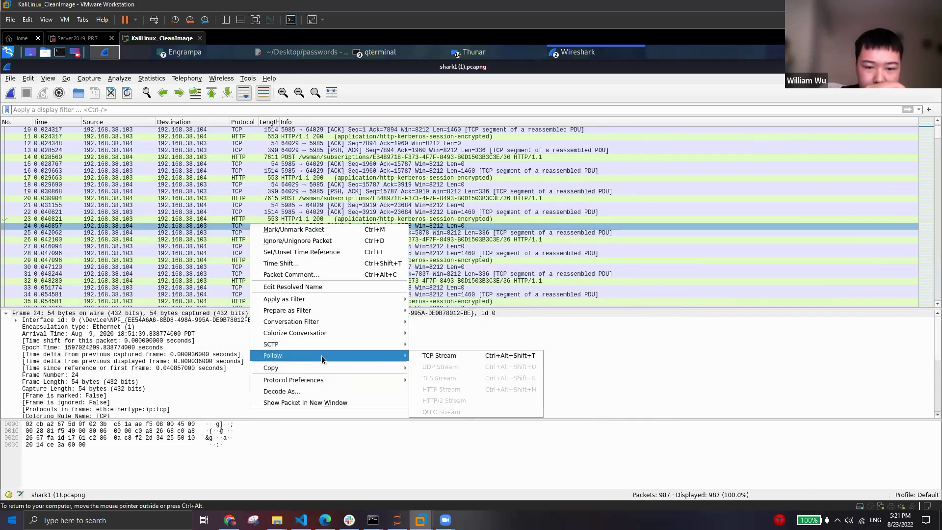
click(440, 356)
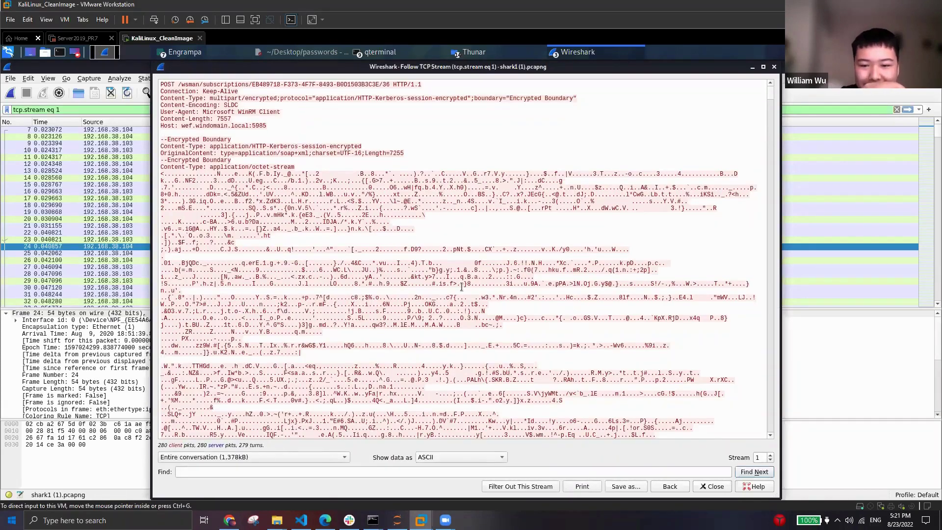
scroll(632, 219, down, 2)
click(632, 220)
scroll(455, 234, down, 3)
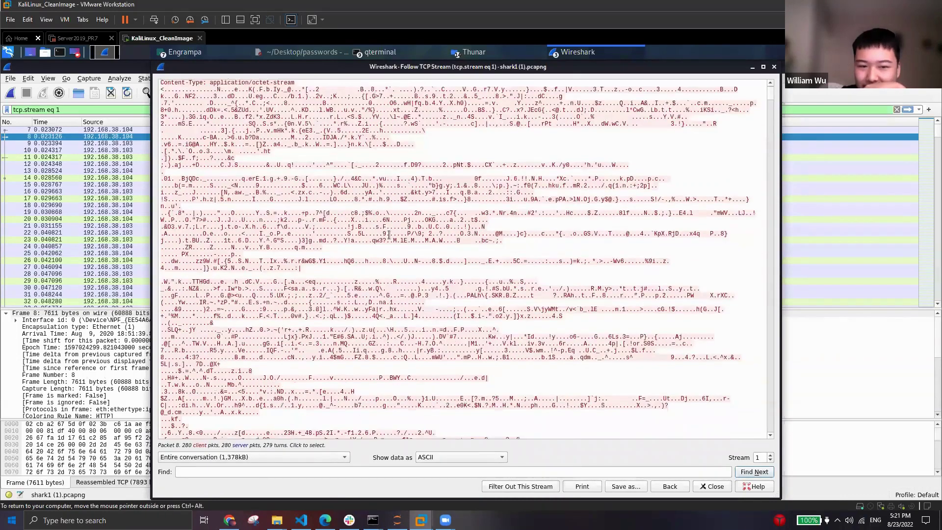
drag(286, 245, 295, 423)
- Search the followed TCP stream for "pico", clear the search text and highlight part of the unreadable content
click(275, 472)
text(pico)
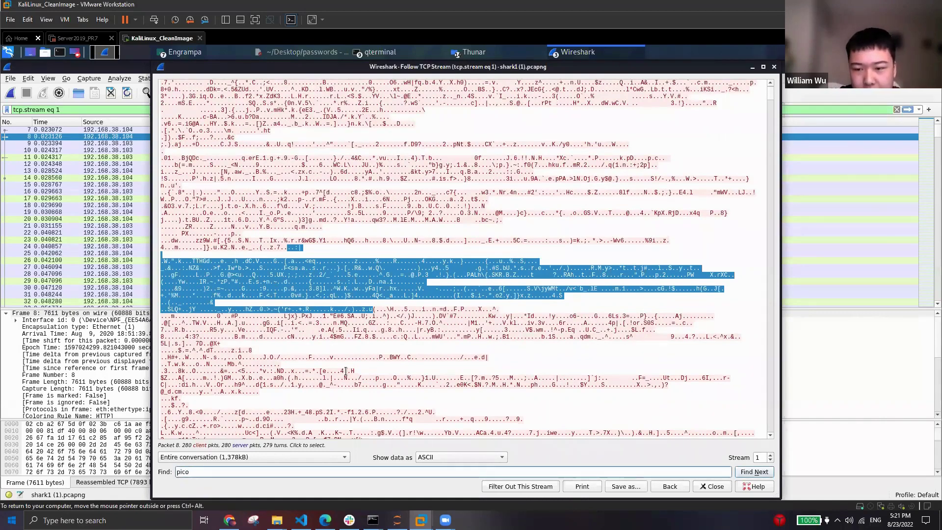
key(Return)
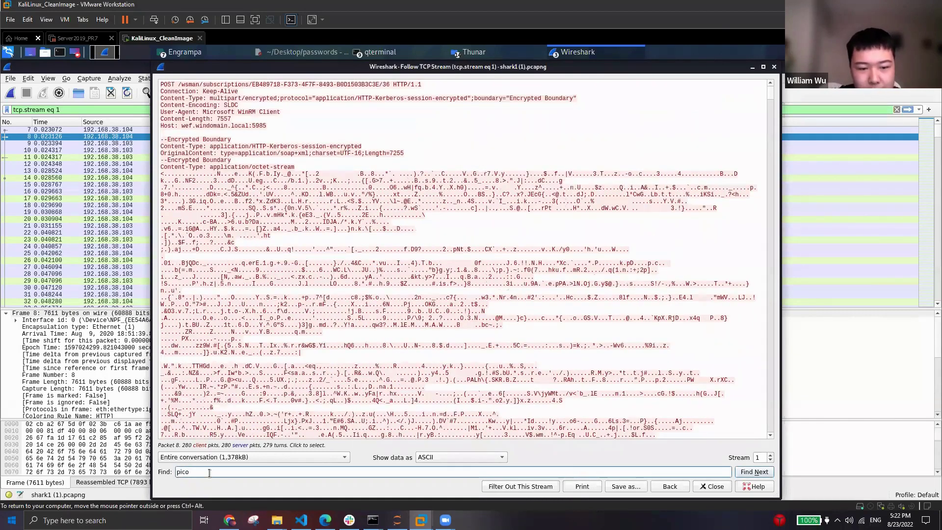
key(BackSpace)
key(BackSpace)
key(BackSpace)
key(BackSpace)
click(287, 188)
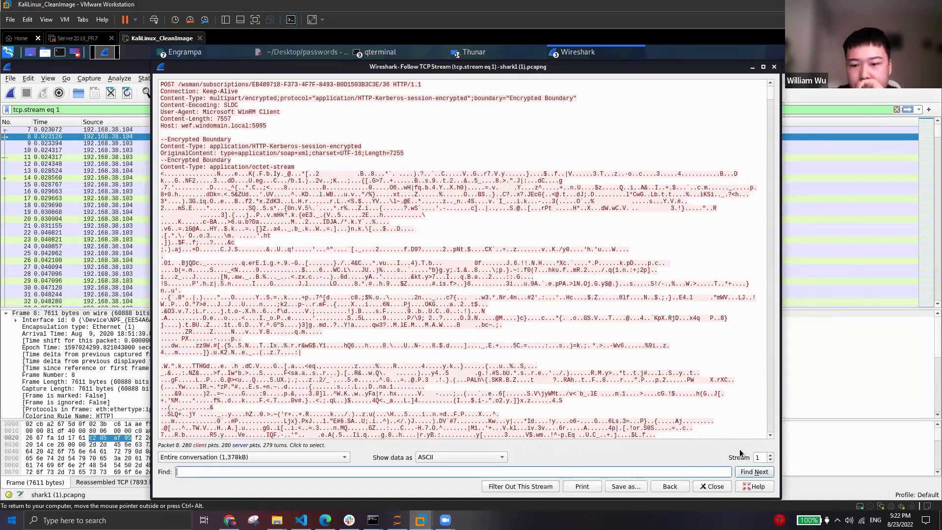
drag(499, 300, 468, 315)
key(ctrl+alt)
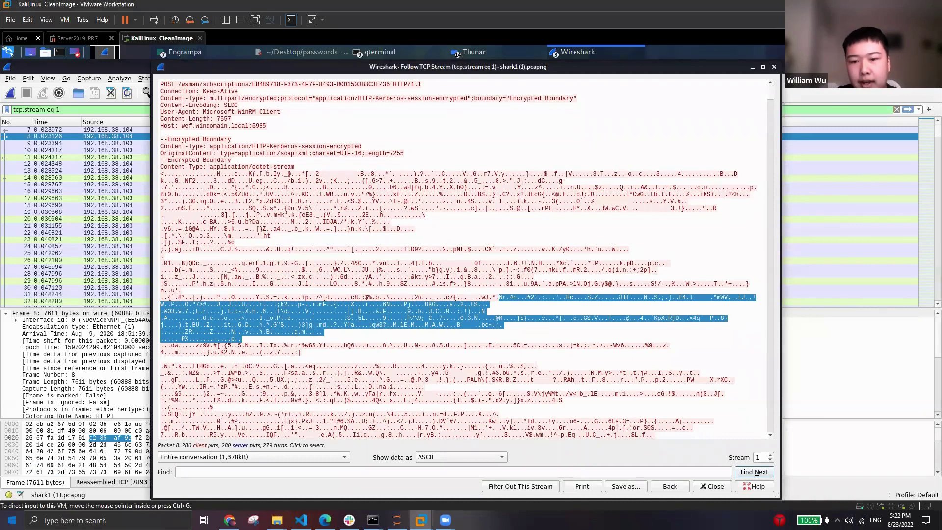
- Advance through the TCP streams from 2 to 5, reading each, and highlight the last line of stream 5's content
click(772, 456)
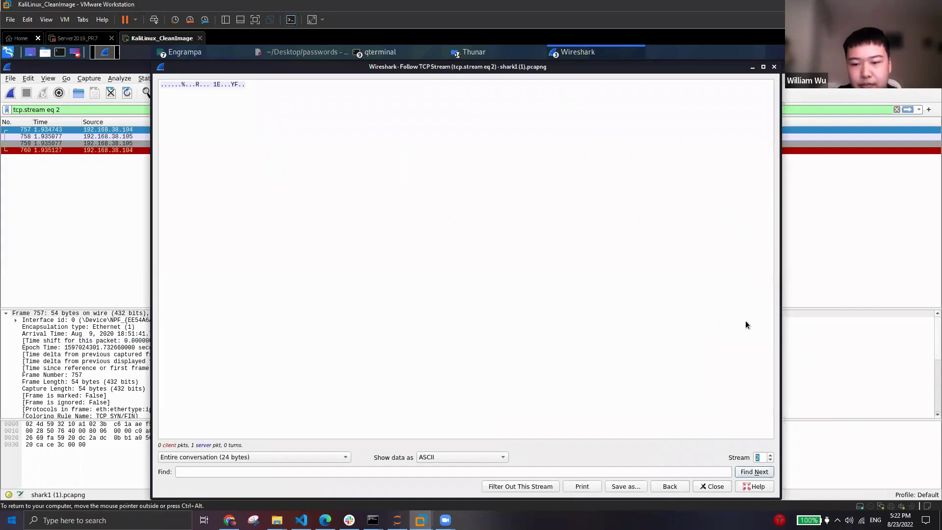
key(Up)
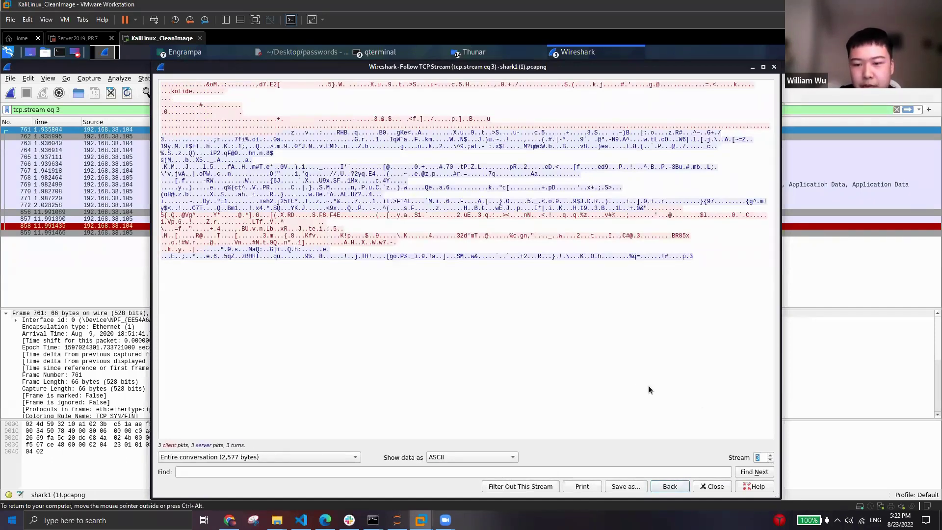
key(Up)
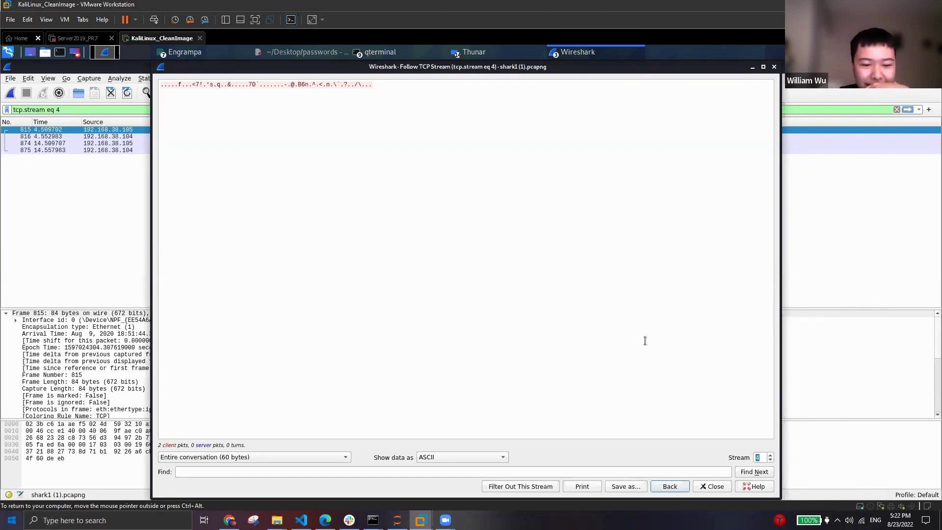
click(771, 455)
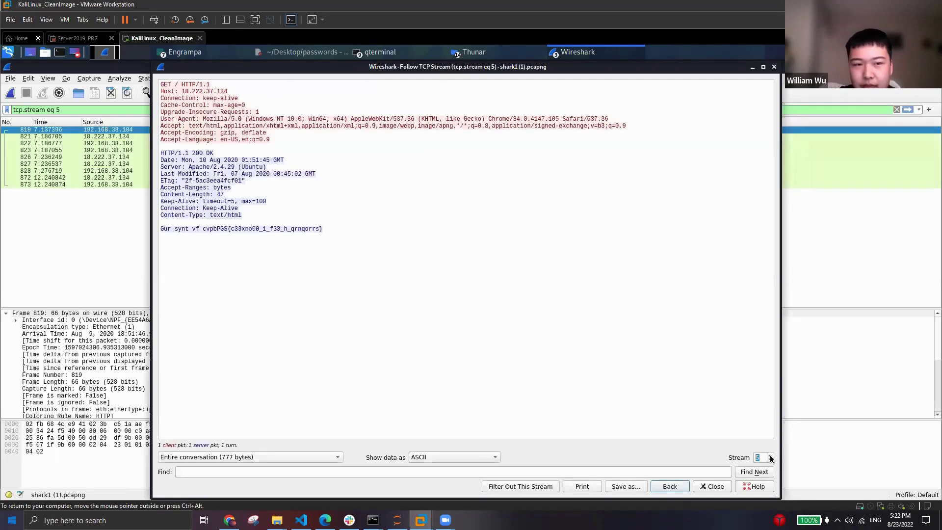
click(457, 147)
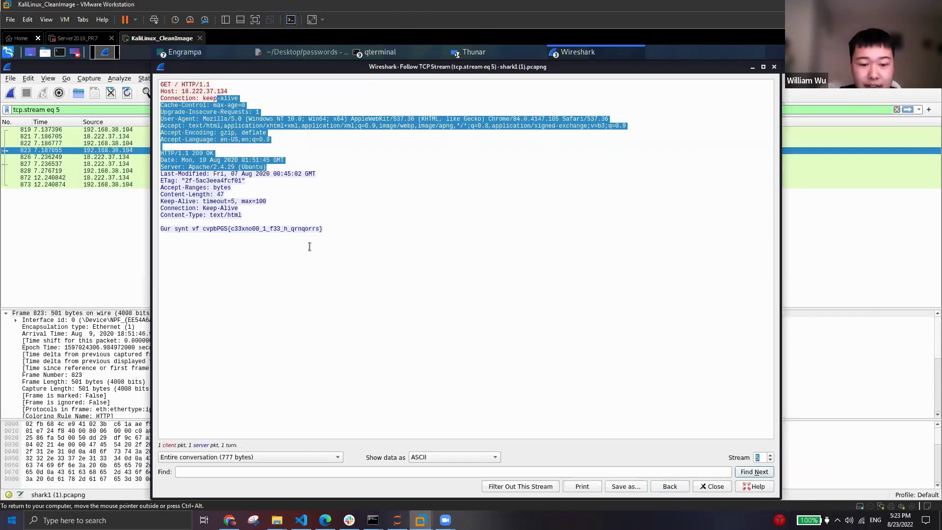
drag(181, 234, 155, 224)
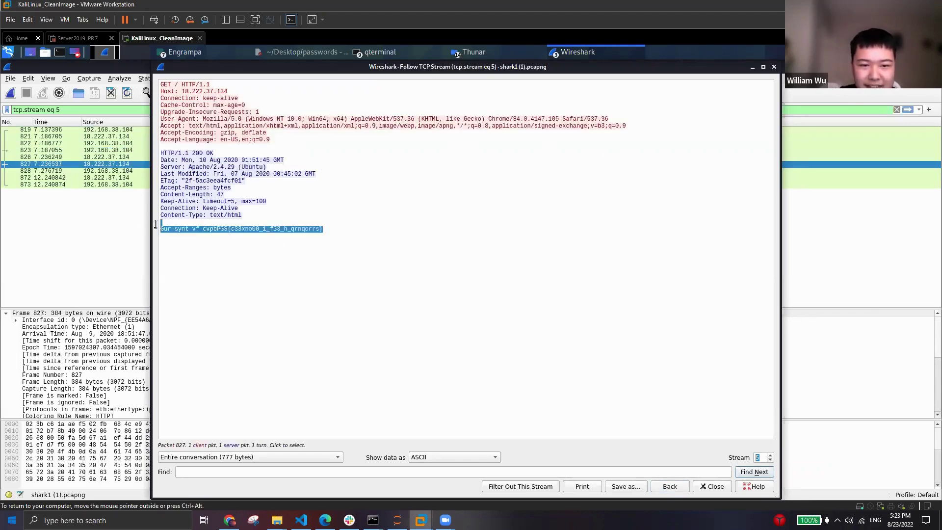
- Copy the last line of TCP stream 5's content, starting with "Gur synt vf"
click(212, 233)
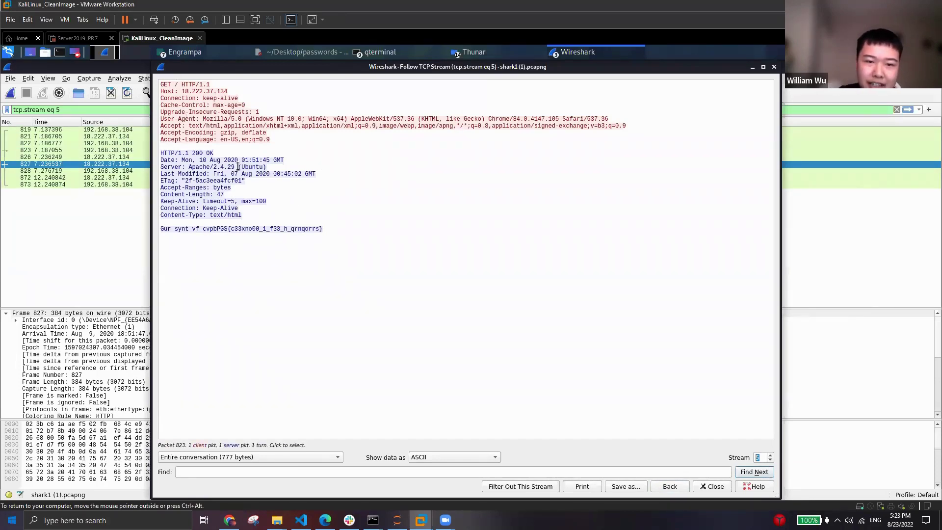
drag(186, 112, 262, 148)
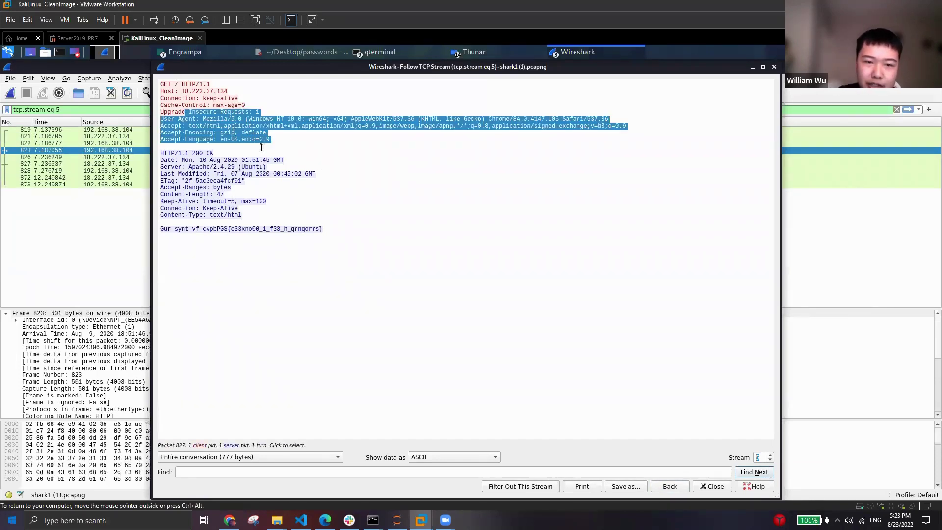
click(296, 210)
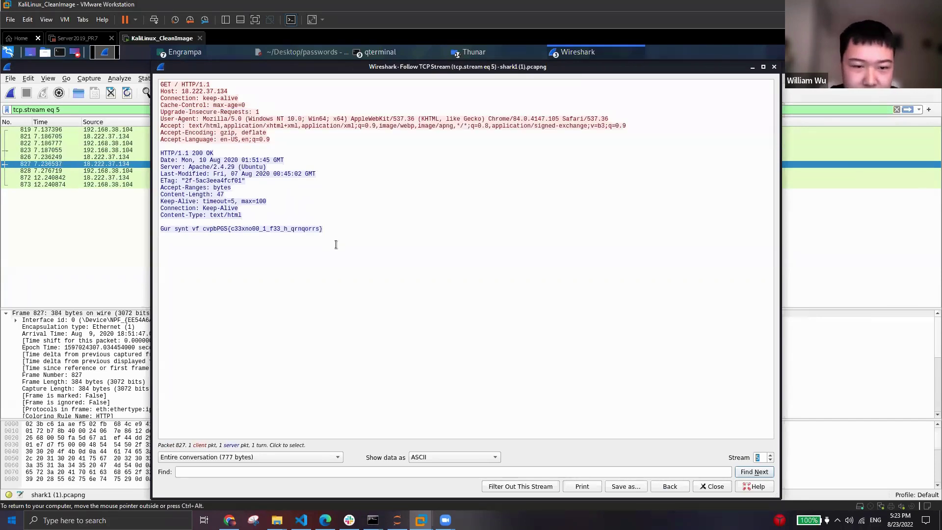
triple_click(158, 231)
key(ctrl+c)
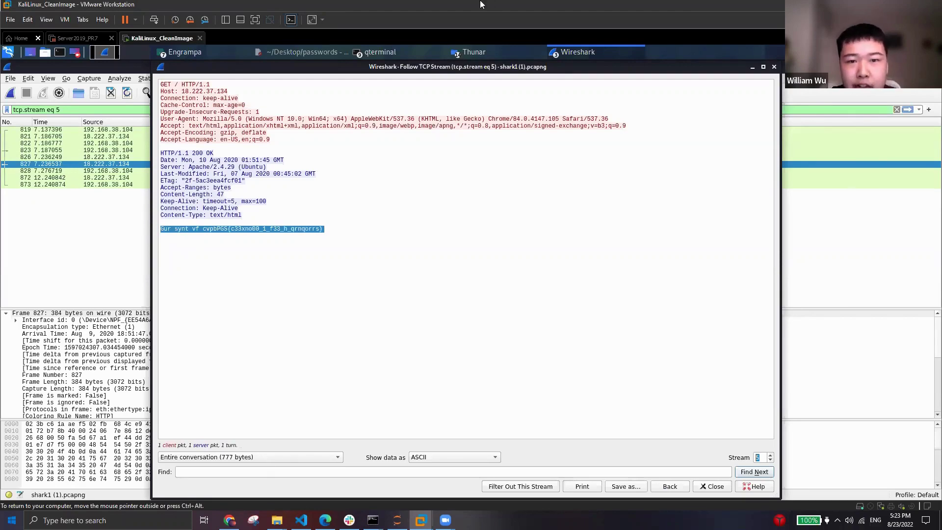
- Switch to Chrome, load rumkin.com/tools/cipher in a new tab and open the ROT13 tool from its cipher list
click(230, 520)
key(ctrl+t)
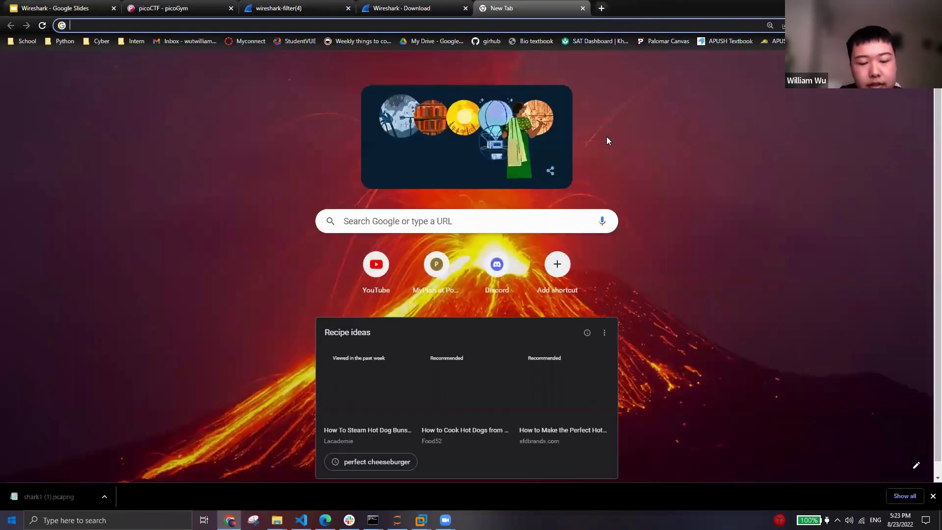
text(rumki)
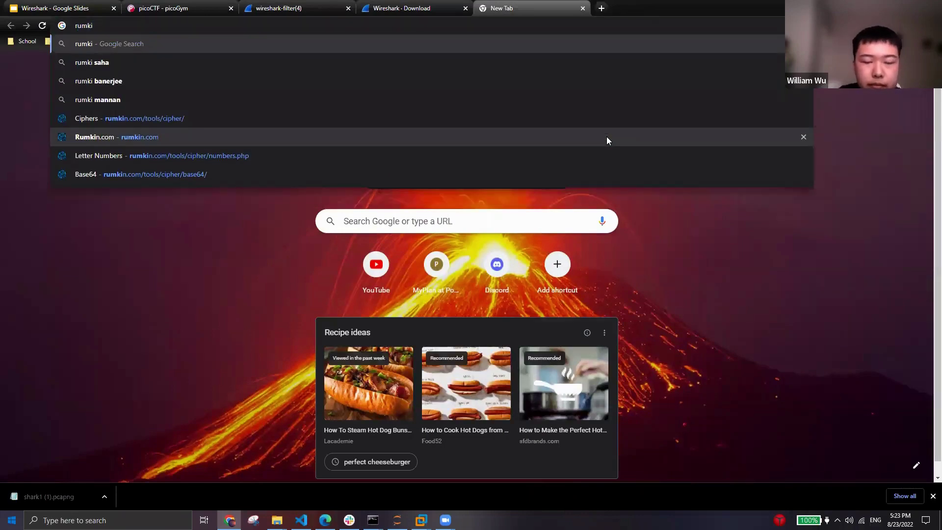
click(213, 119)
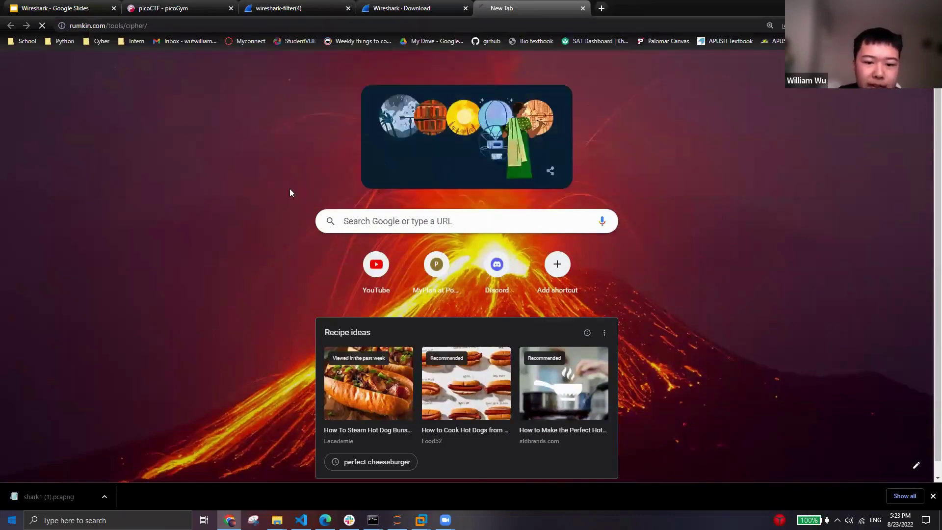
scroll(301, 247, down, 6)
scroll(301, 247, up, 3)
scroll(299, 293, down, 1)
scroll(300, 293, down, 2)
scroll(320, 345, up, 2)
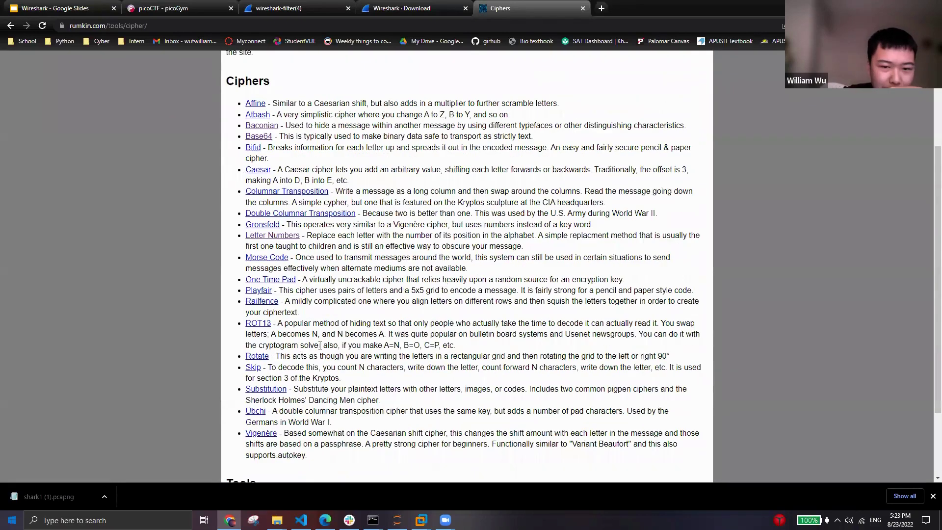
click(253, 324)
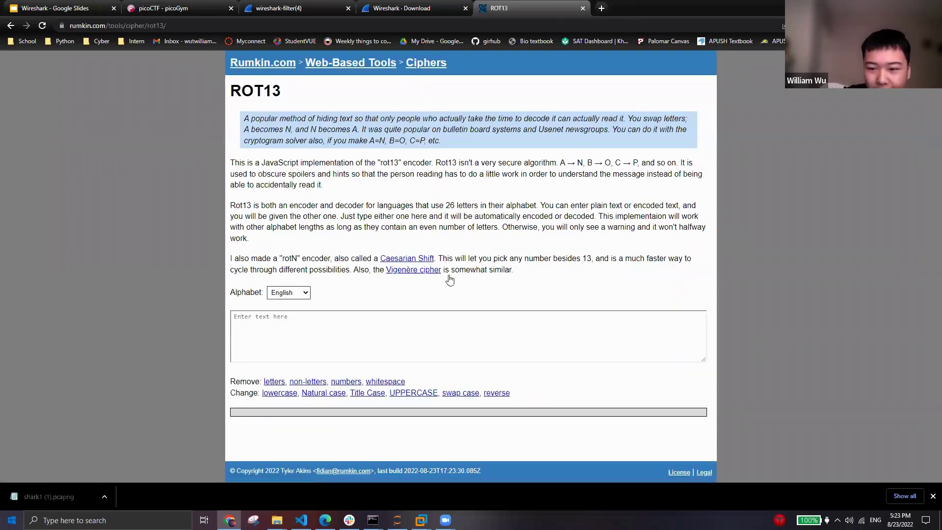
- Return to the Rumkin cipher list, look through the available ciphers and tools, and reopen ROT13
click(11, 25)
scroll(451, 286, down, 5)
scroll(461, 320, up, 5)
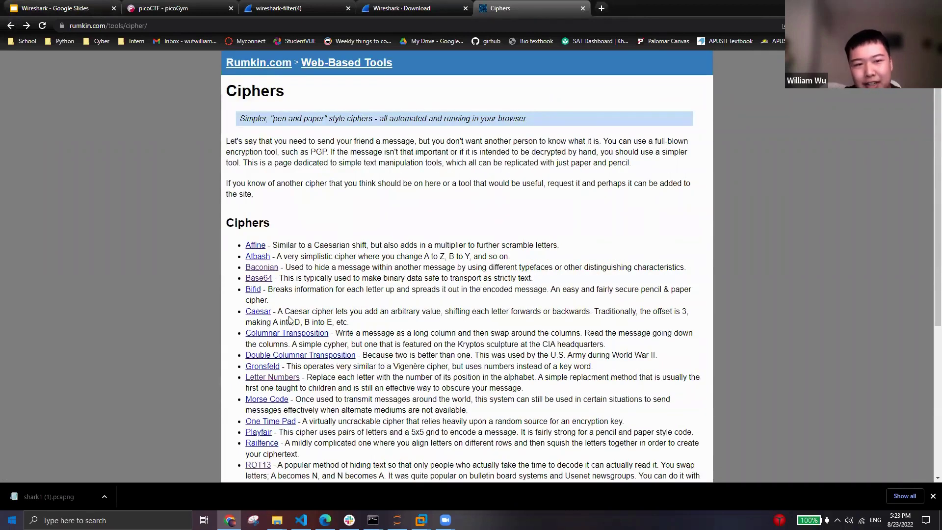
scroll(265, 206, down, 5)
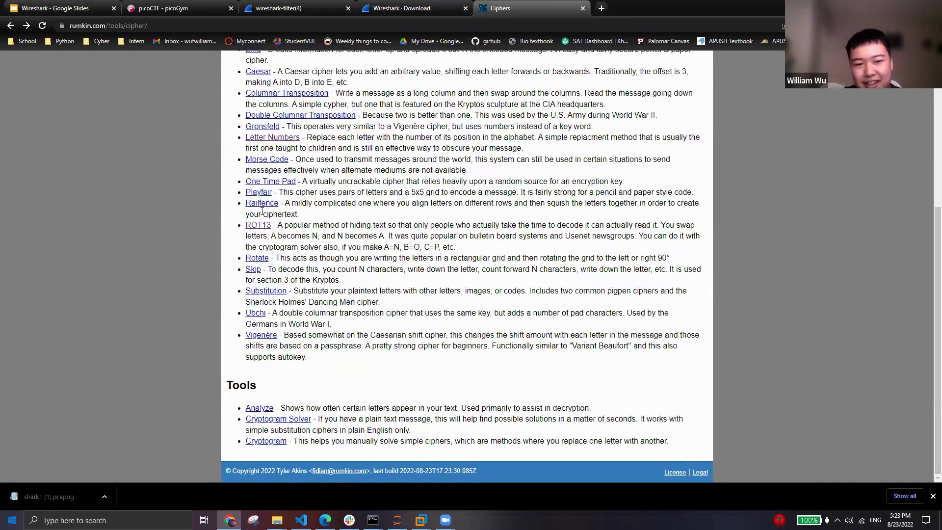
click(260, 227)
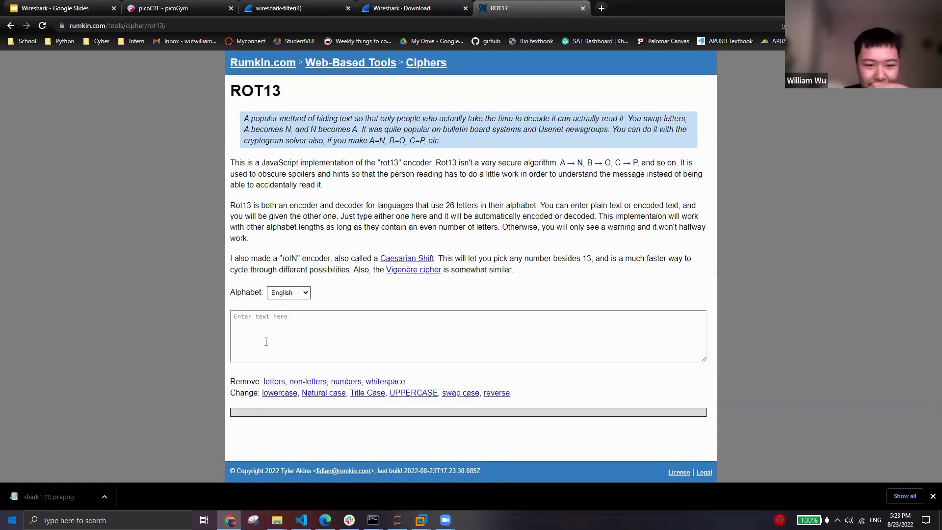
- Decode the copied stream line with ROT13, keeping the English alphabet
click(290, 292)
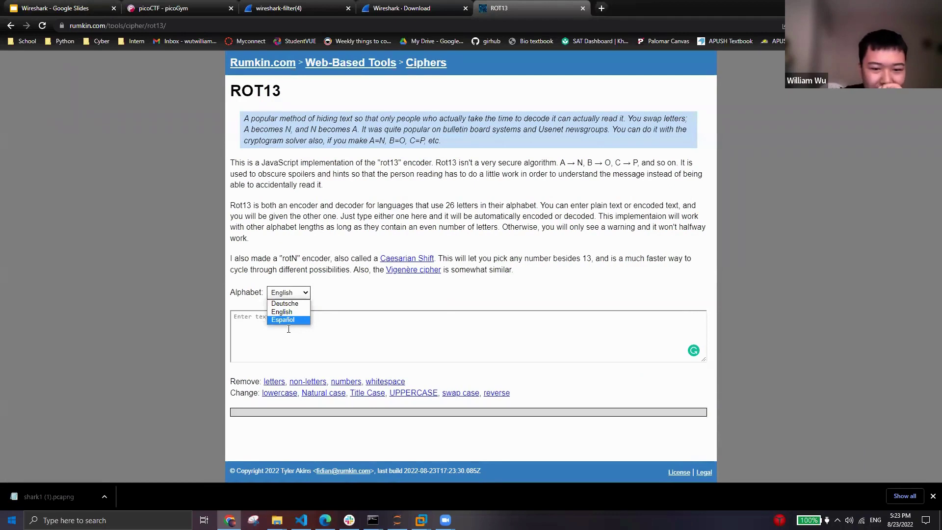
click(378, 338)
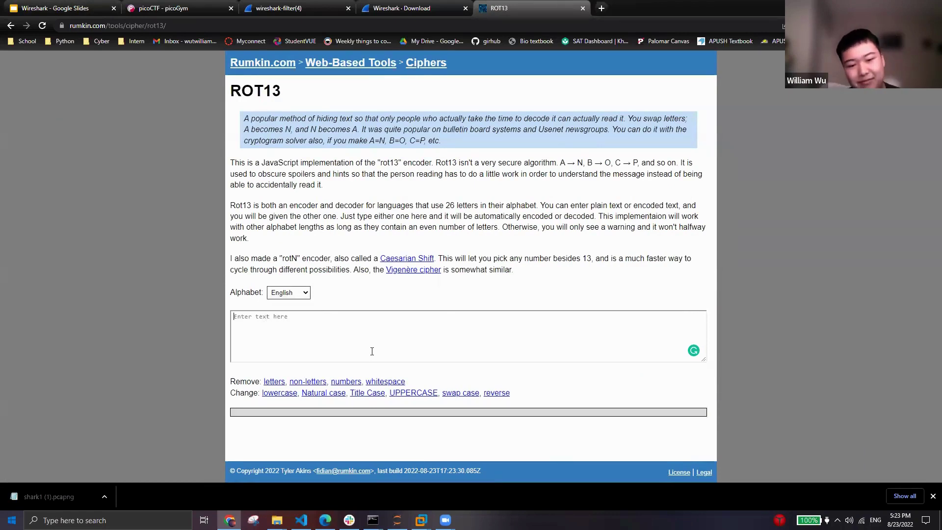
key(ctrl+v)
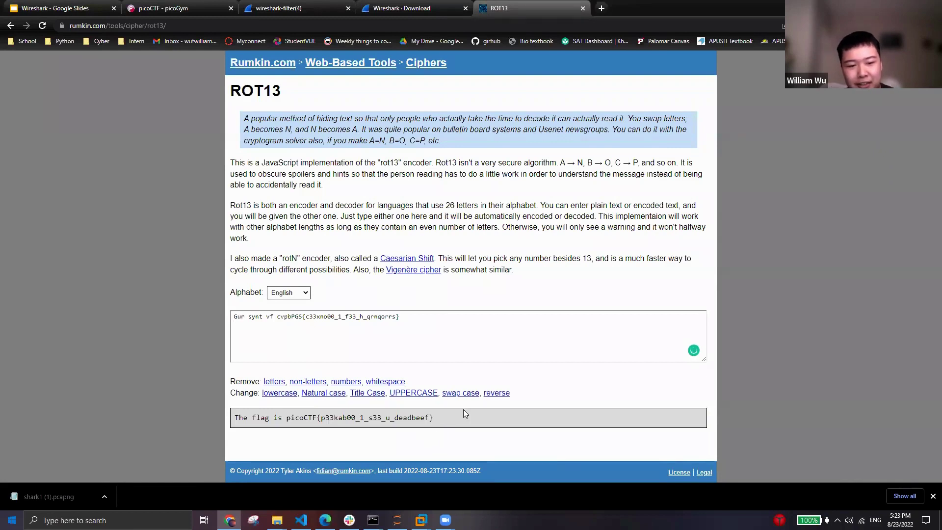
mouse_move(457, 412)
mouse_down()
mouse_move(197, 421)
mouse_move(354, 449)
mouse_move(269, 432)
mouse_move(512, 439)
mouse_move(377, 438)
mouse_move(453, 421)
mouse_up()
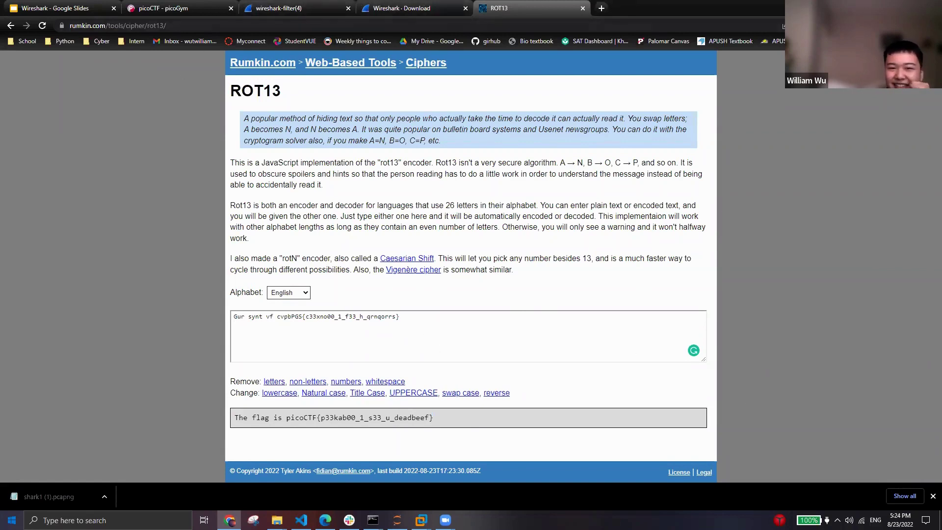
- Return to the Wireshark slides and advance to the Ex #2 slide
click(59, 9)
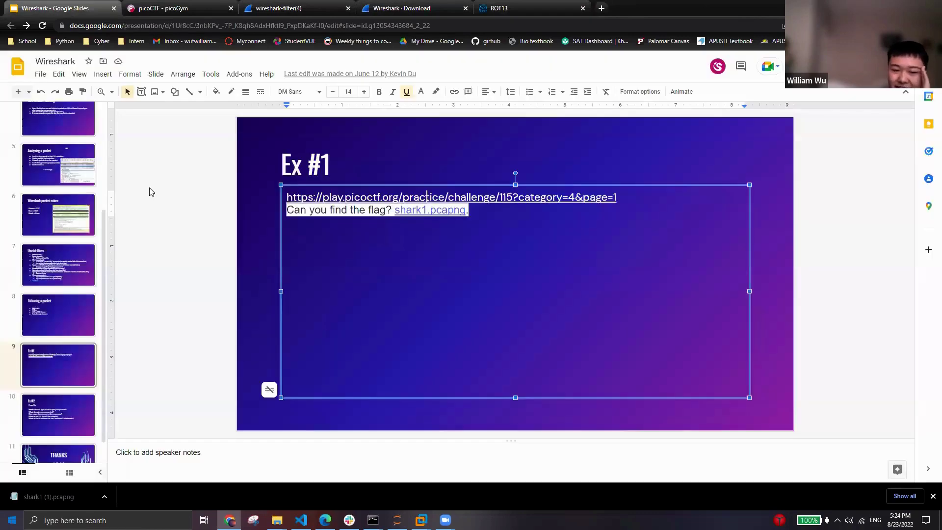
click(246, 265)
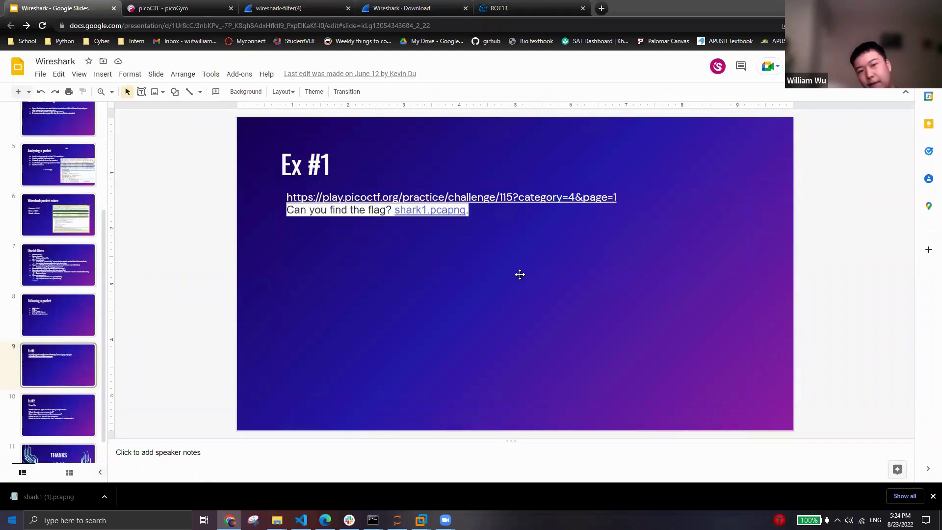
key(Down)
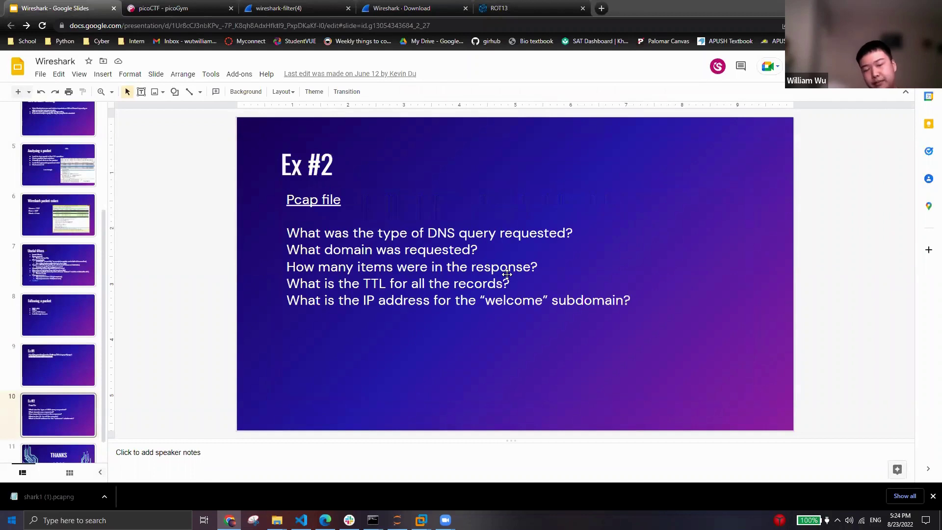
- Open the Ex #2 slide's linked DNS (3).pcap in Google Drive and download it
click(322, 199)
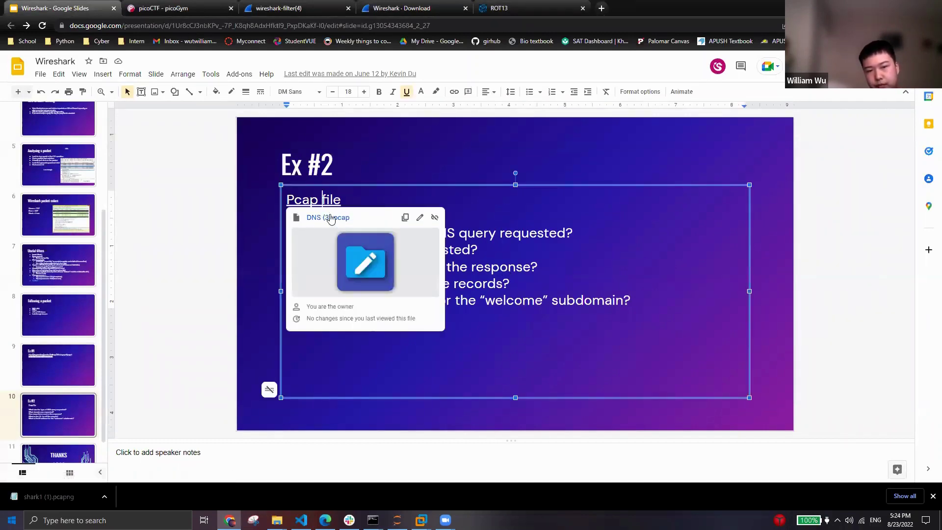
click(330, 218)
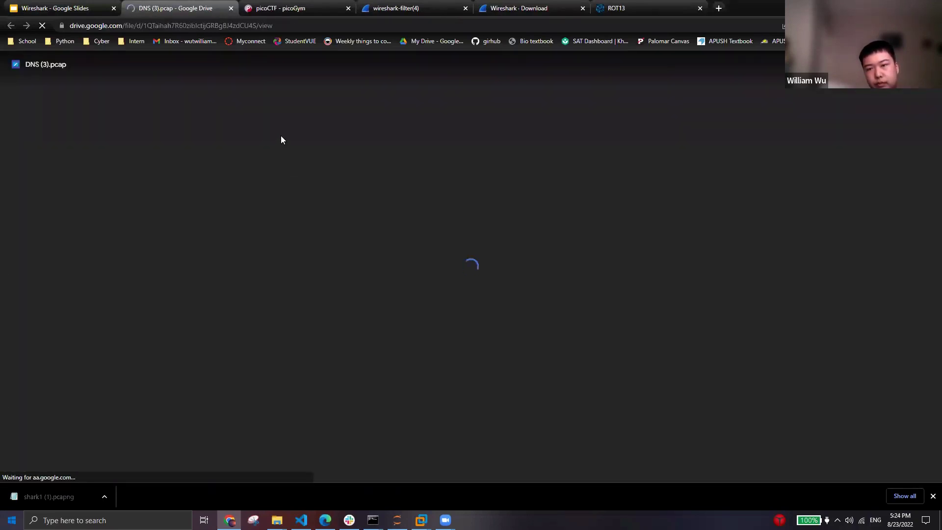
click(884, 65)
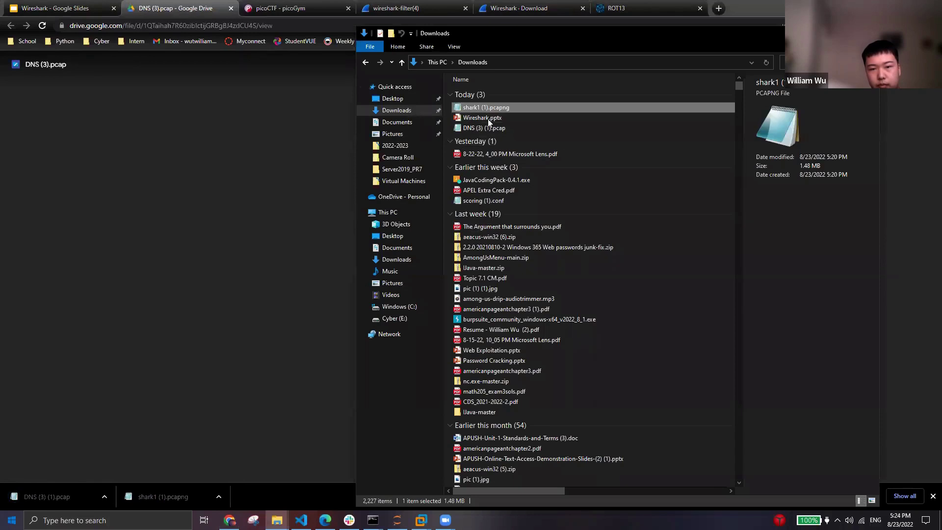
- Copy shark1 (1).pcapng in Downloads, switch to VMware, and close the followed stream and un-maximize Wireshark to reveal the Kali desktop
right_click(471, 108)
click(495, 301)
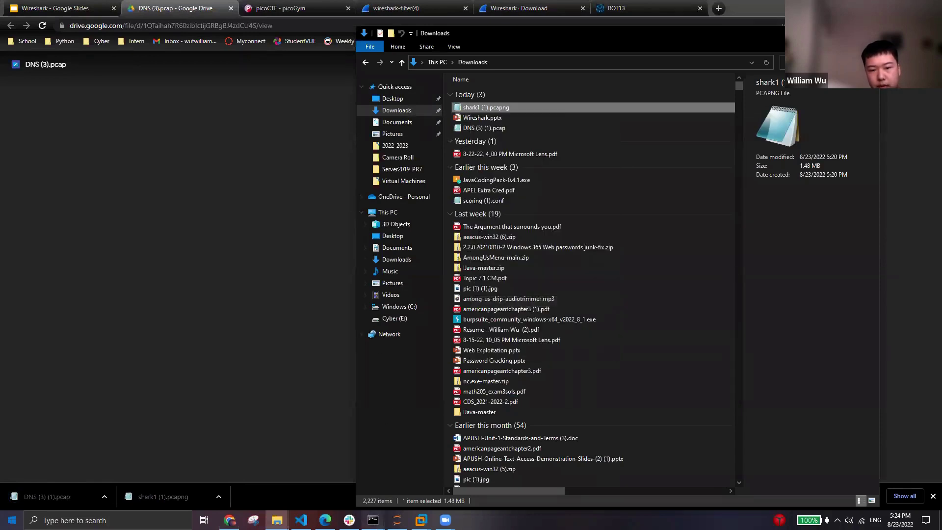
mouse_move(421, 520)
click(506, 474)
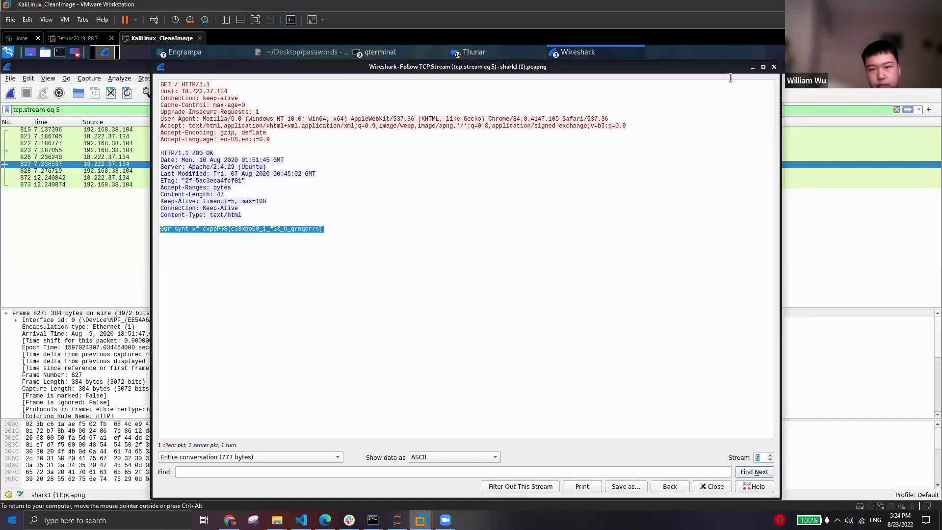
click(774, 67)
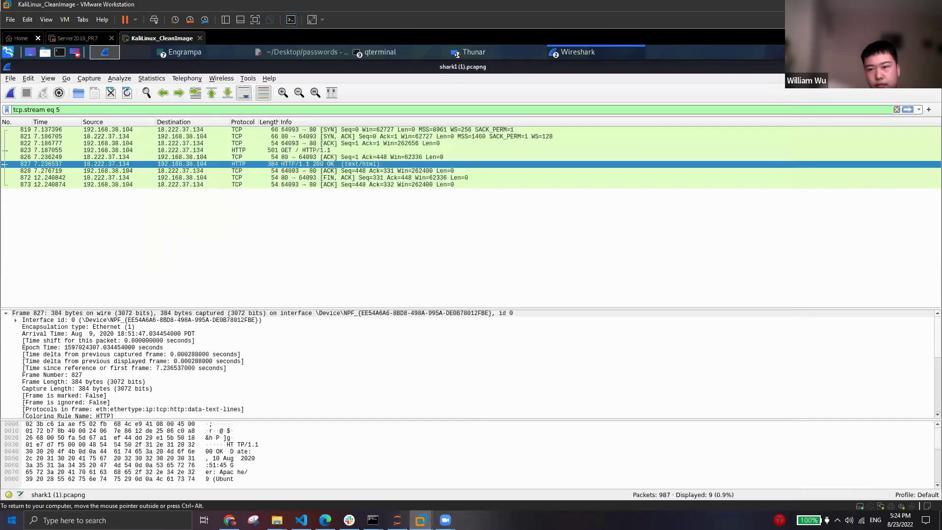
double_click(774, 67)
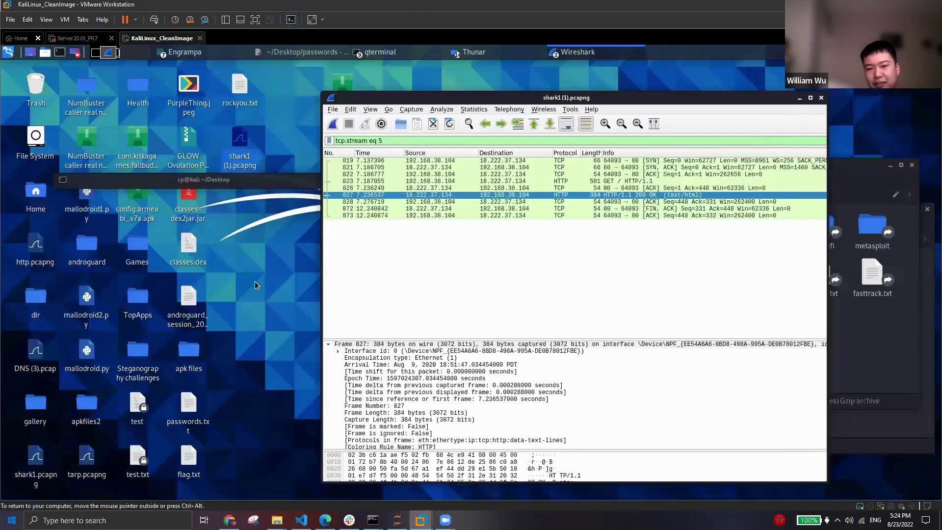
right_click(269, 277)
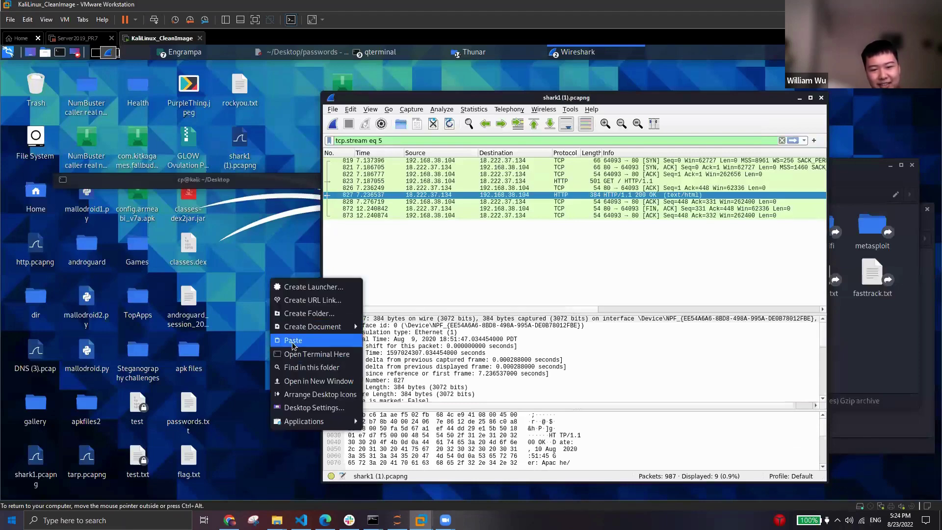
click(243, 331)
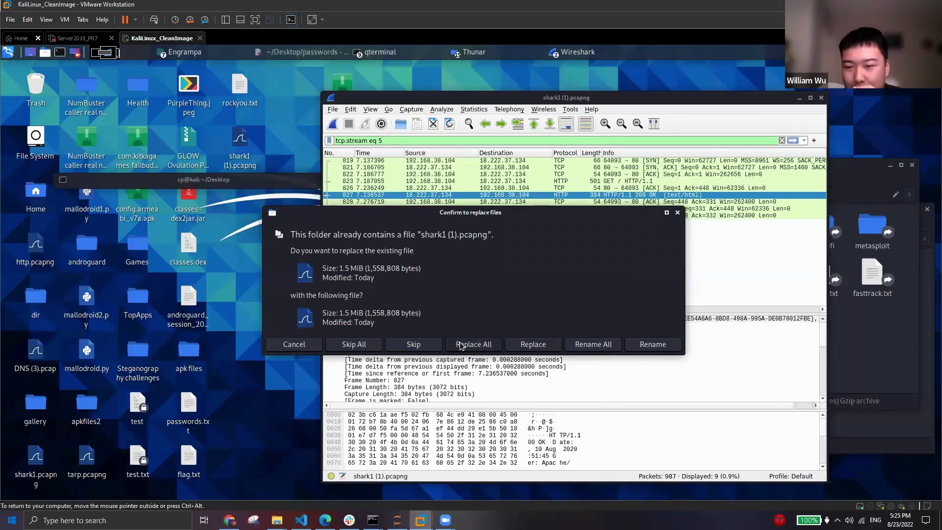
click(295, 343)
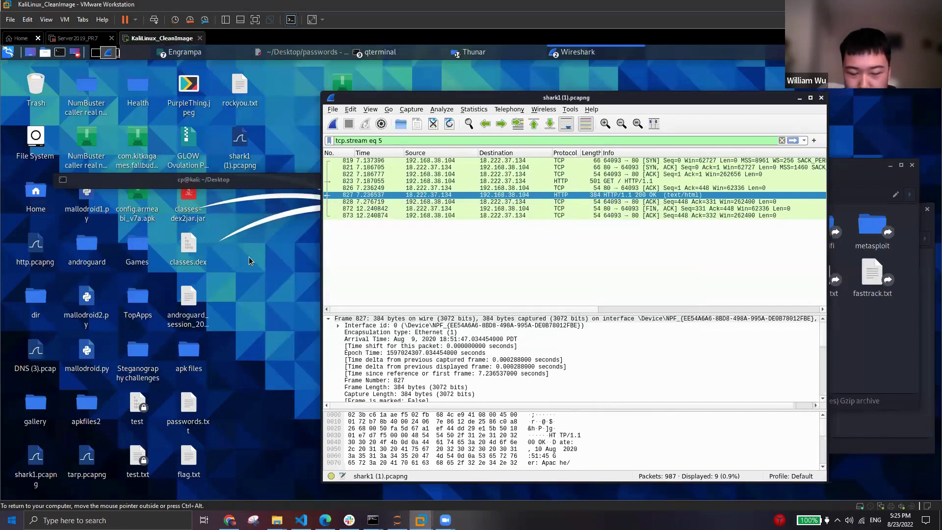
- Move DNS (3).pcap to an empty spot on the Kali desktop, open it in Wireshark and clear the display filter
click(37, 349)
drag(37, 350, 293, 298)
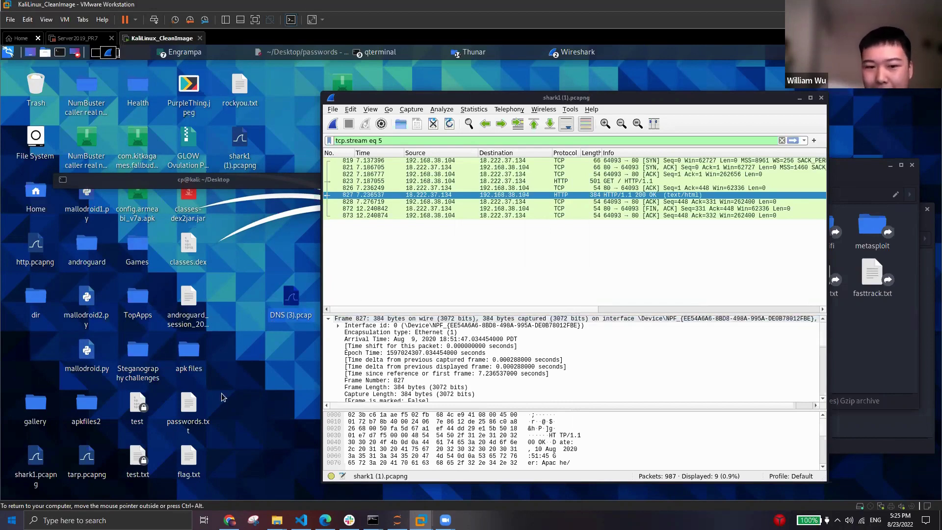
double_click(289, 293)
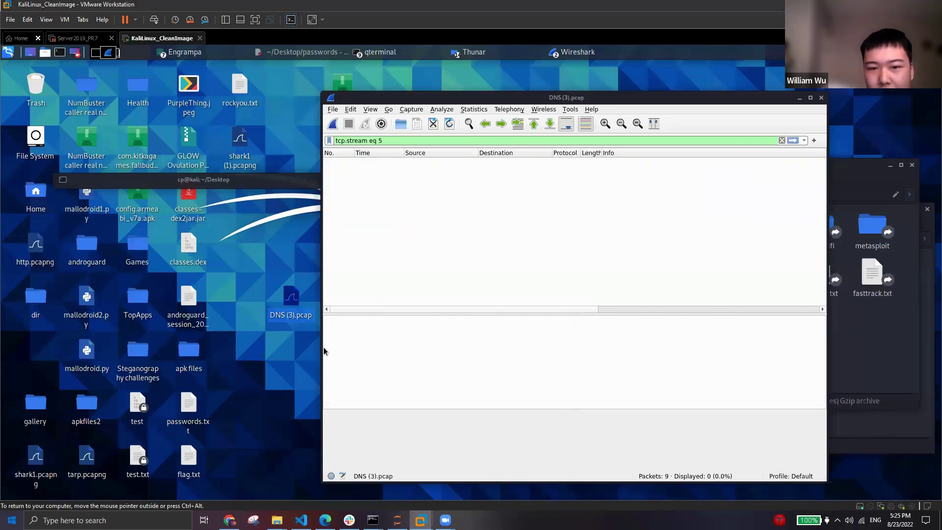
click(782, 141)
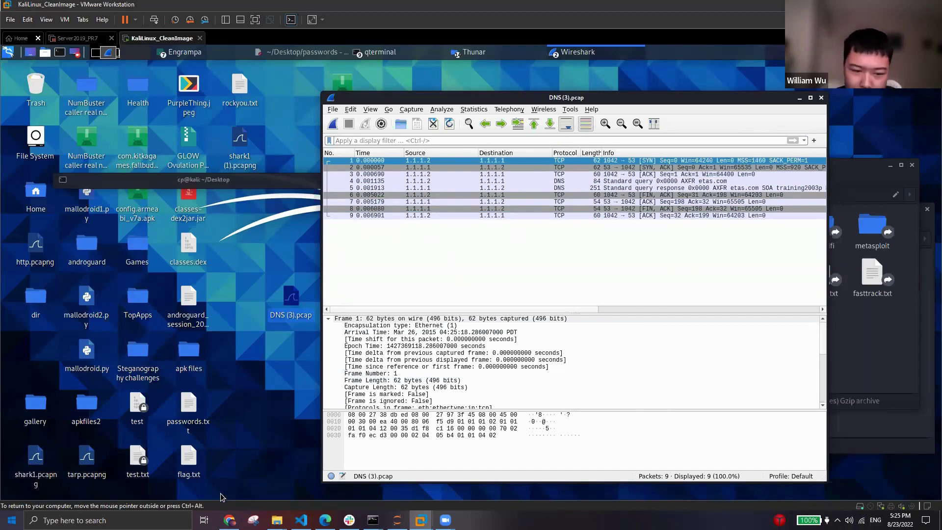
- Switch to Chrome, return to the Ex #2 slide and highlight the question about the DNS query type
click(230, 520)
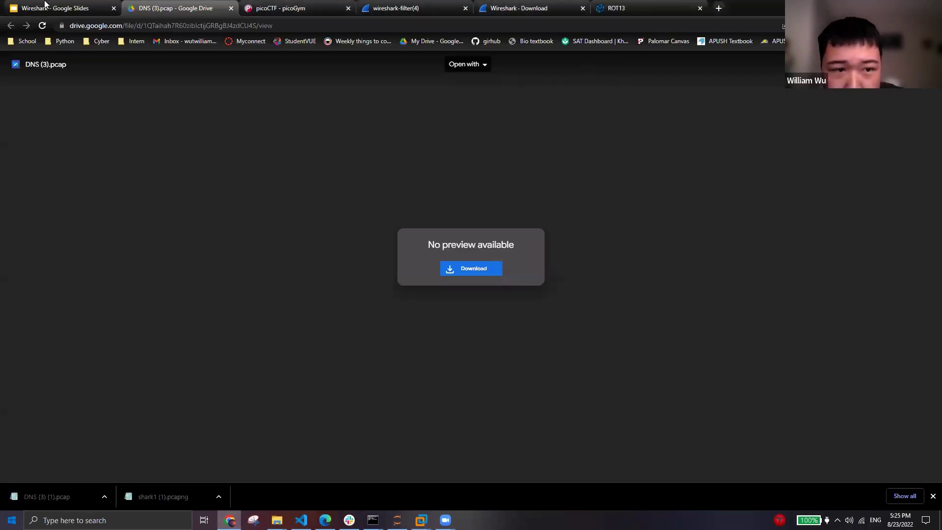
click(97, 6)
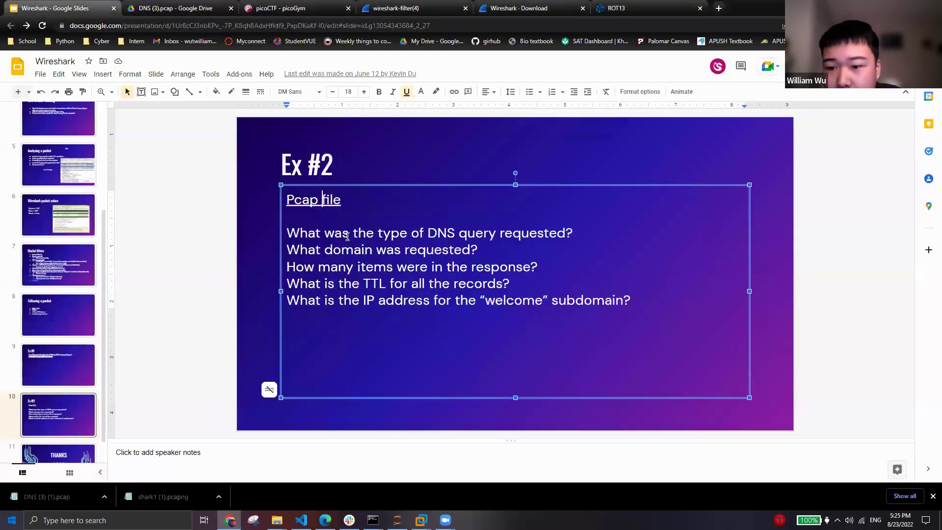
drag(300, 233, 563, 239)
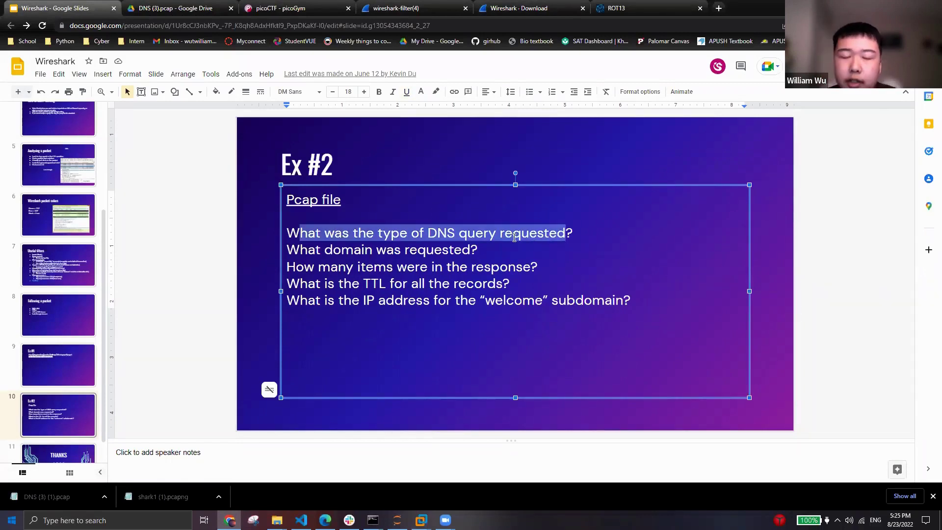
- Look back through the earlier slides, including Useful filters, Analyzing a packet and Install, and return to the Ex #2 slide
click(411, 247)
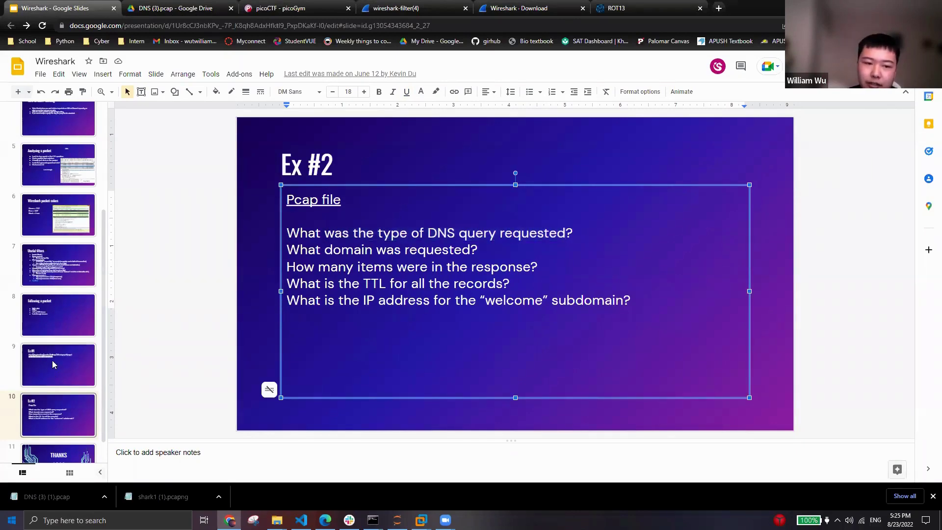
click(49, 265)
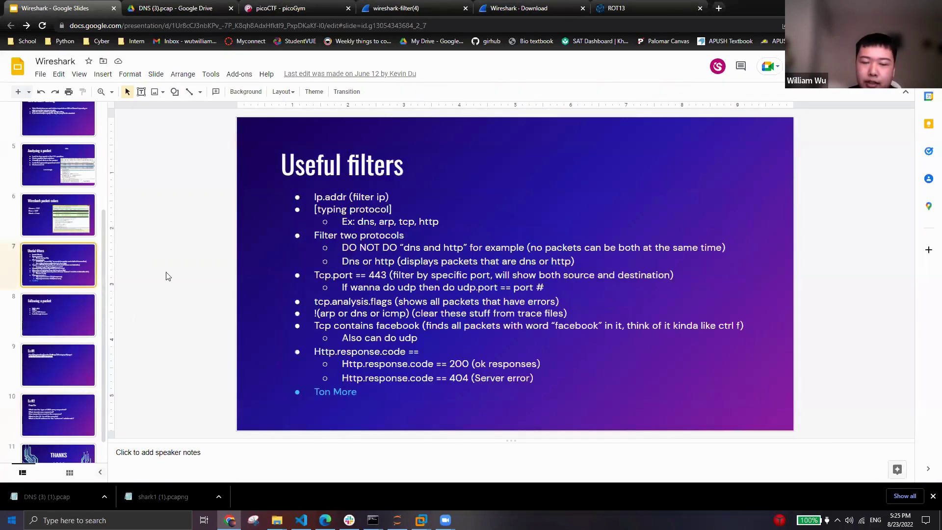
click(49, 314)
click(50, 356)
scroll(64, 239, up, 2)
click(63, 244)
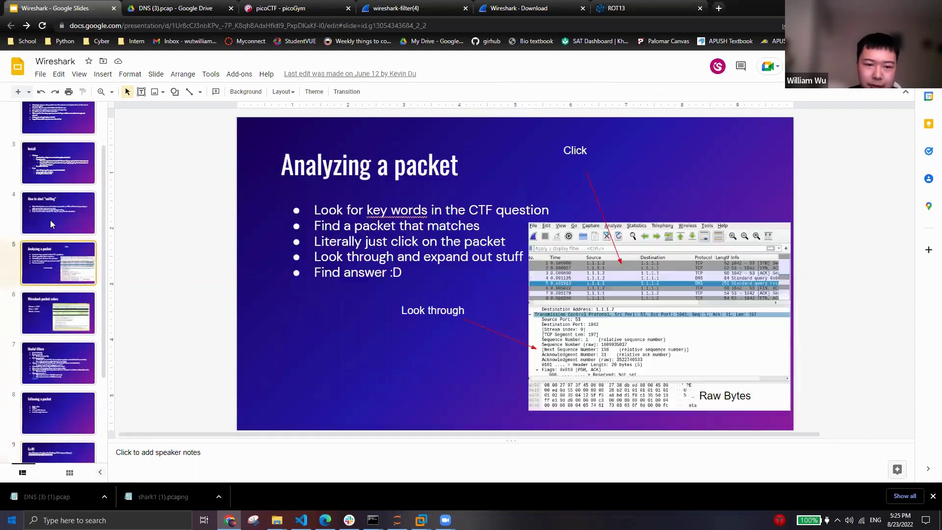
click(50, 219)
scroll(50, 219, up, 2)
click(54, 235)
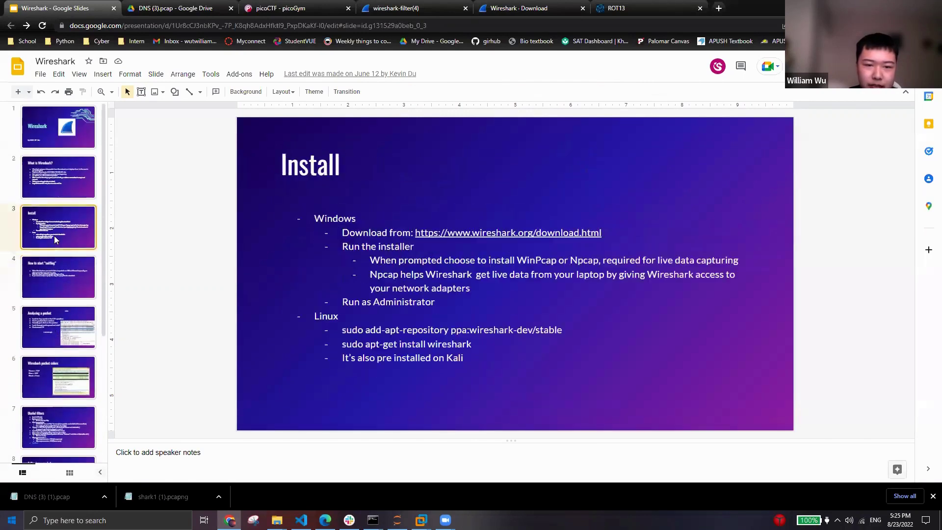
scroll(57, 265, down, 4)
click(54, 368)
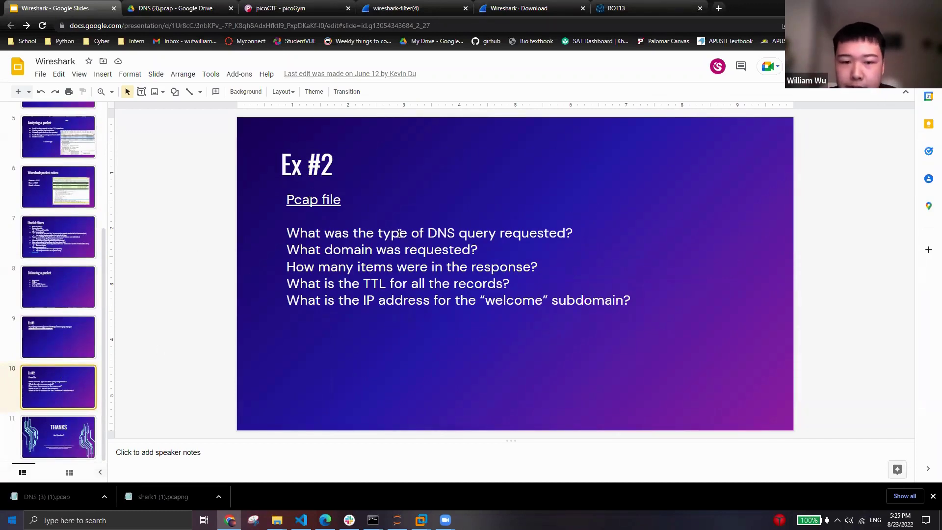
- Highlight the word "DNS" in the first Ex #2 question and switch to VMware
drag(427, 233, 448, 233)
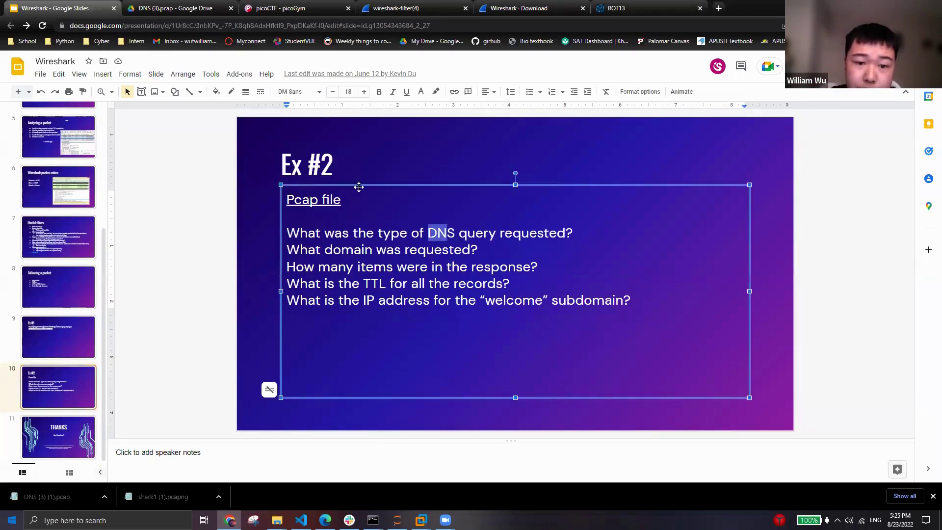
double_click(438, 239)
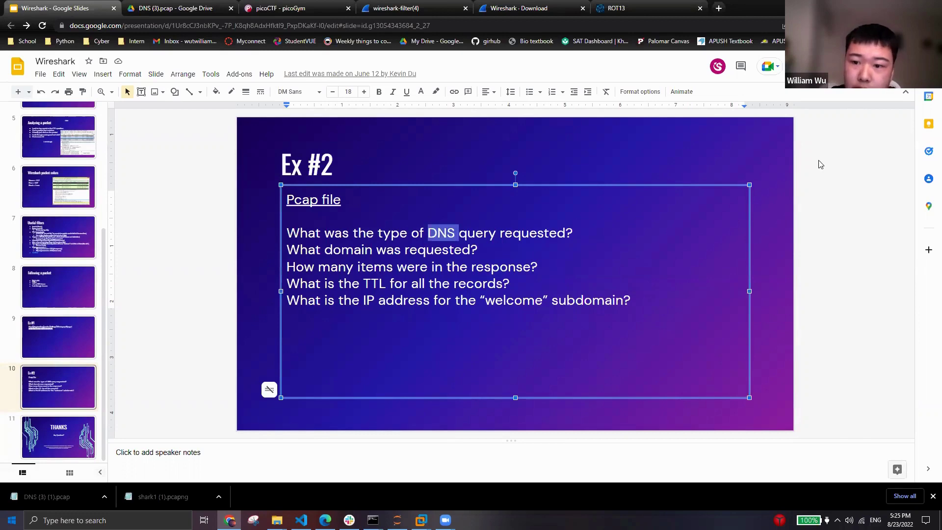
key(alt+Tab)
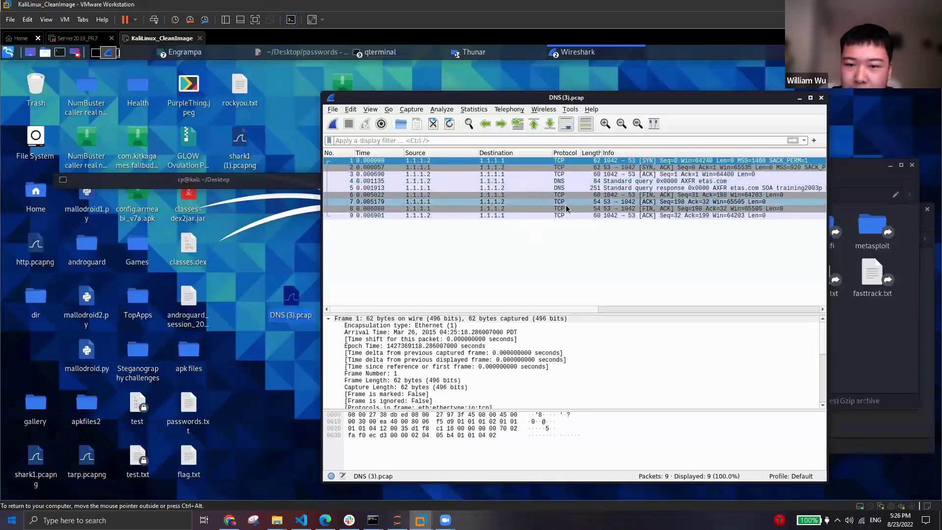
- Open packet 4, the DNS standard query, in its own window and enlarge its details area
click(554, 182)
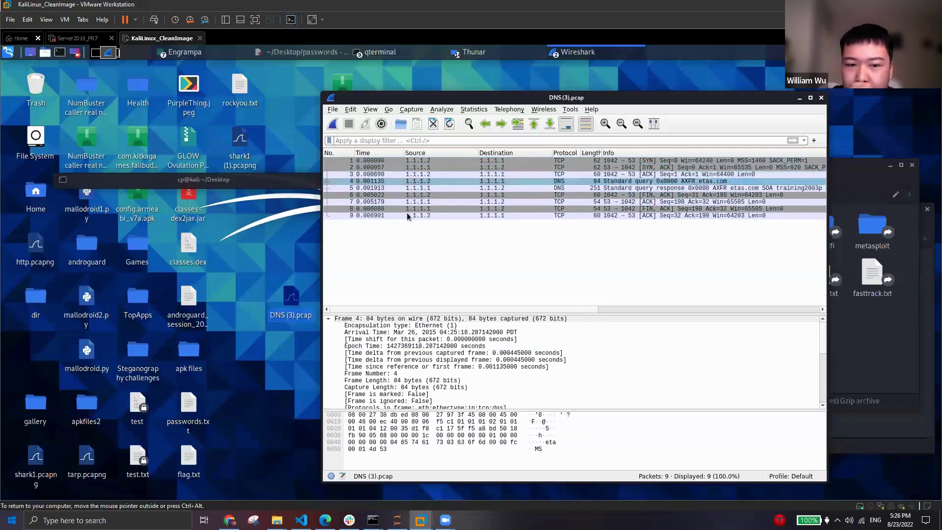
double_click(383, 181)
click(314, 276)
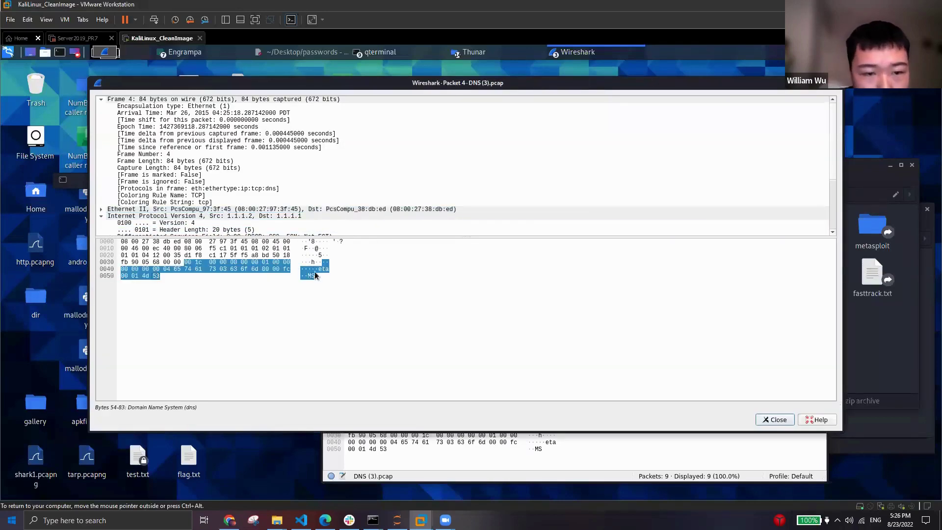
drag(257, 234, 242, 343)
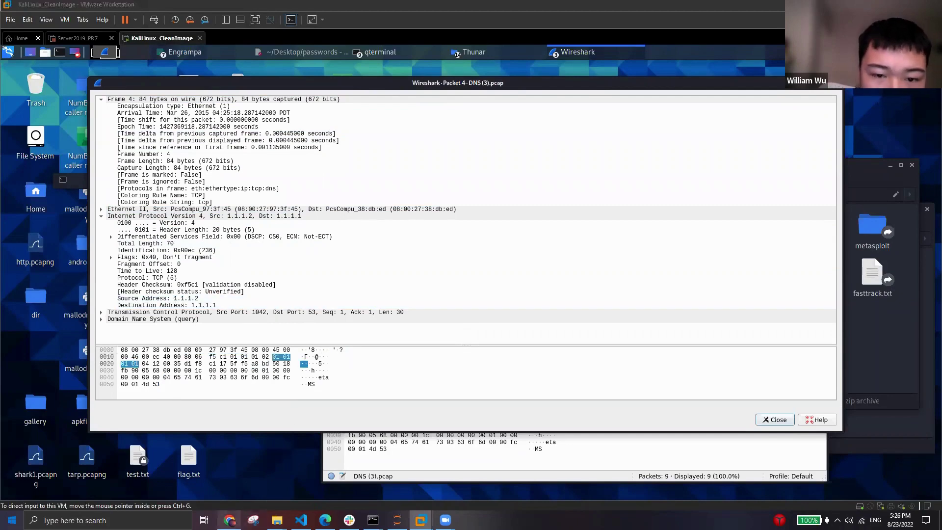
- Check the Ex #2 slide in Chrome, return to VMware and collapse packet 4's Frame and Internet Protocol sections
click(230, 520)
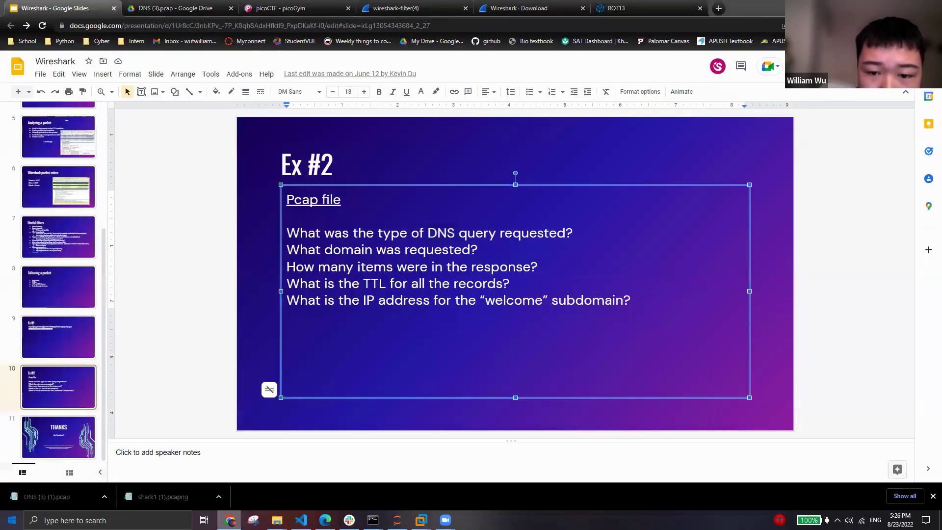
key(alt+Tab)
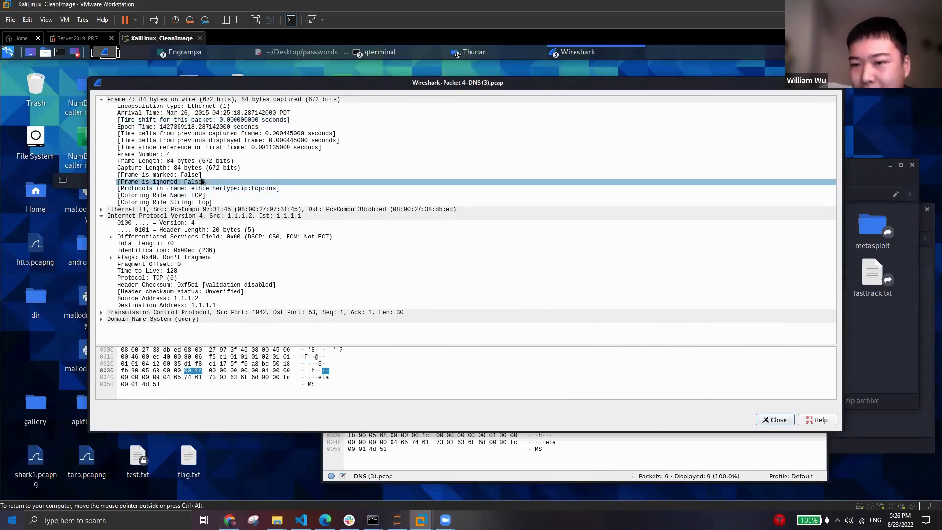
click(102, 99)
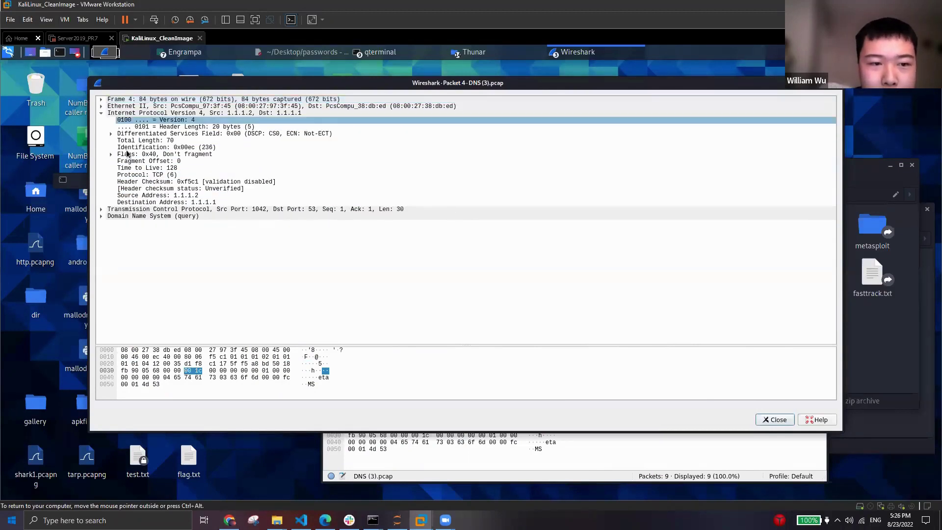
click(102, 113)
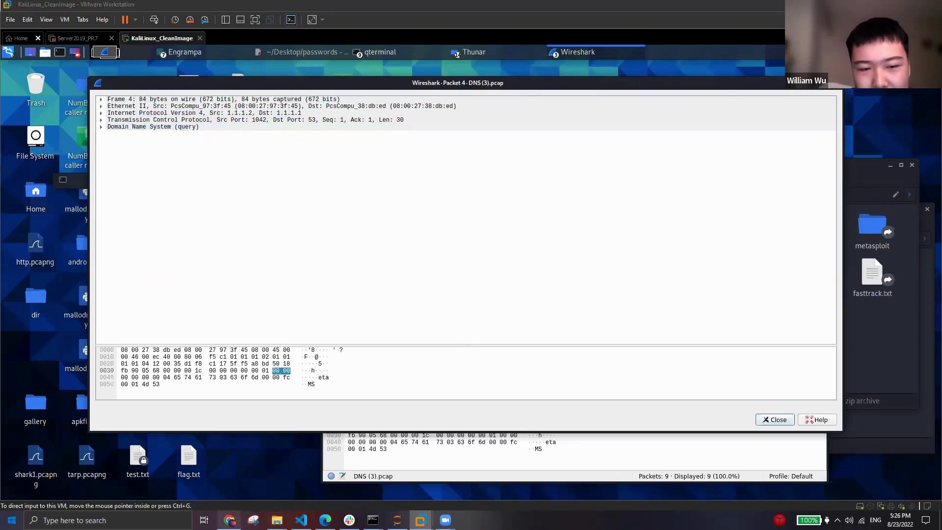
- Switch to Chrome, highlight "DNS query" in the first Ex #2 question and return to VMware
click(229, 520)
drag(440, 234, 496, 233)
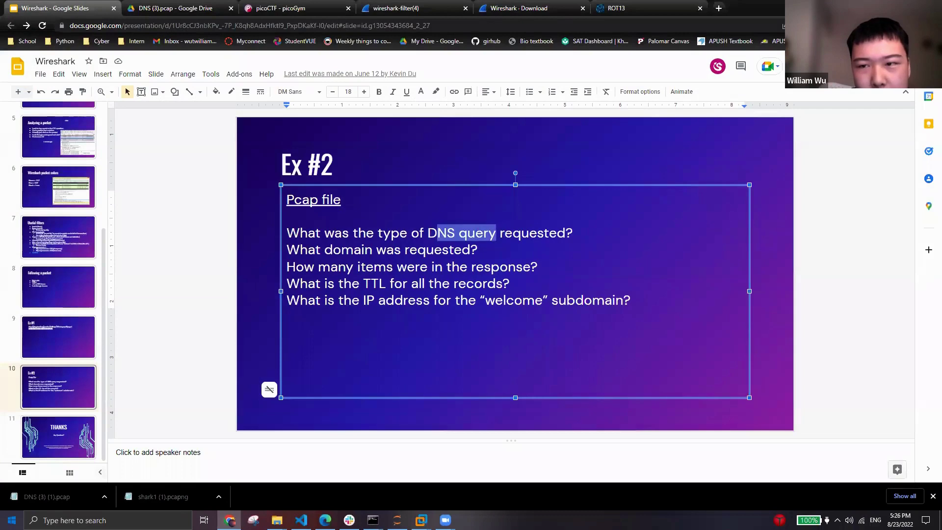
click(229, 520)
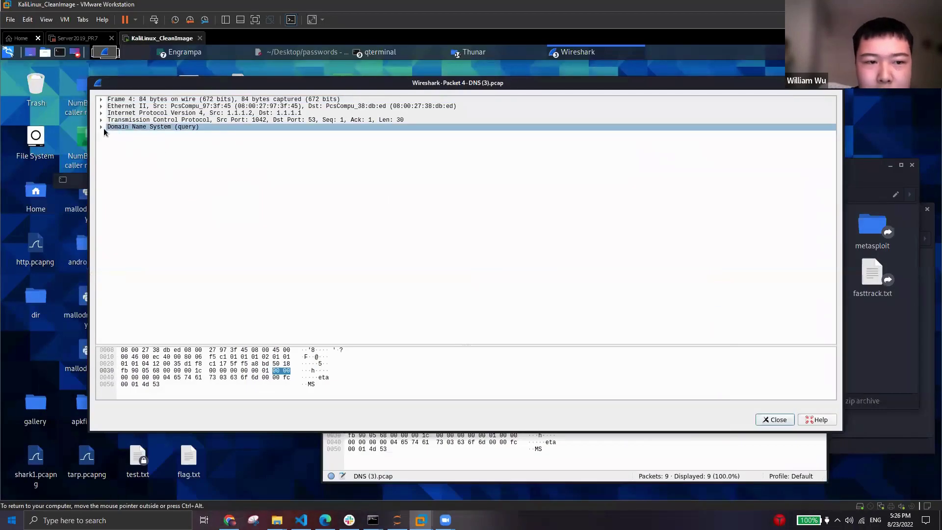
- Expand packet 4's Domain Name System section with its Flags, Queries and etas.com entry, and select the query's Type field
click(100, 127)
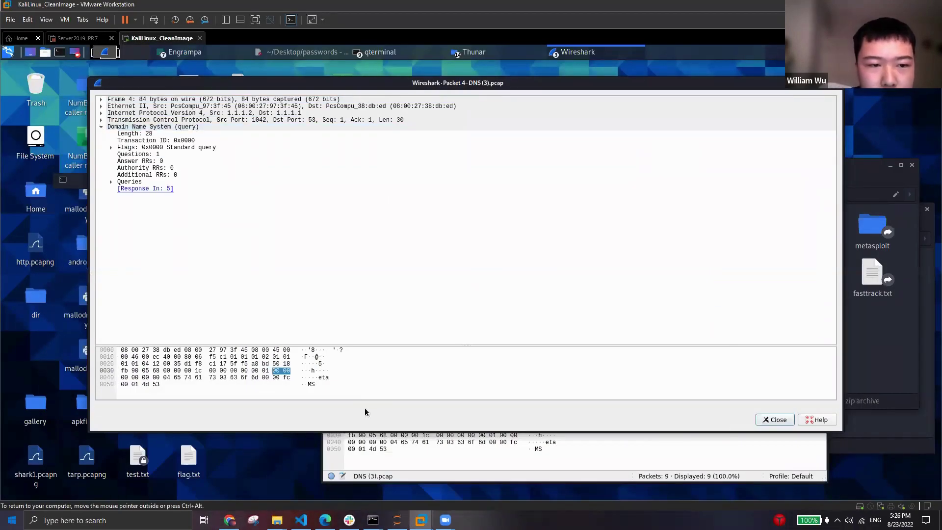
click(252, 520)
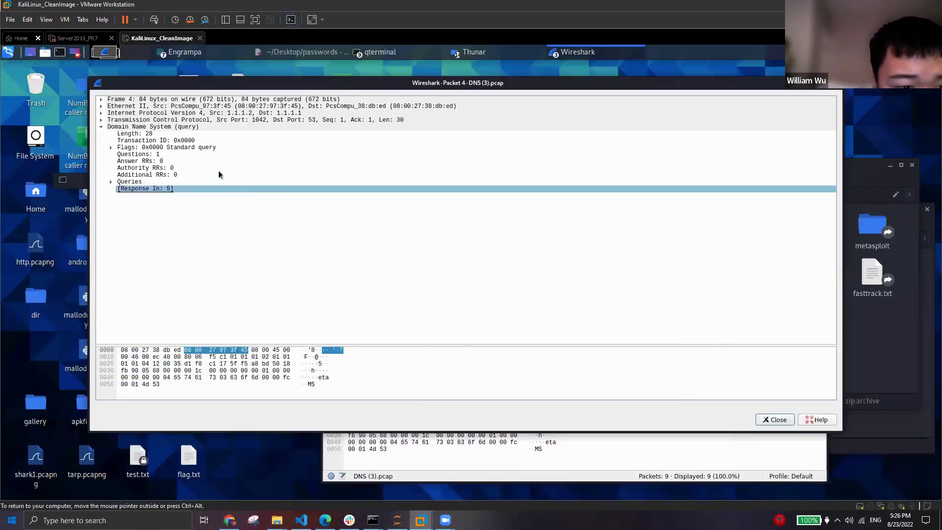
click(116, 147)
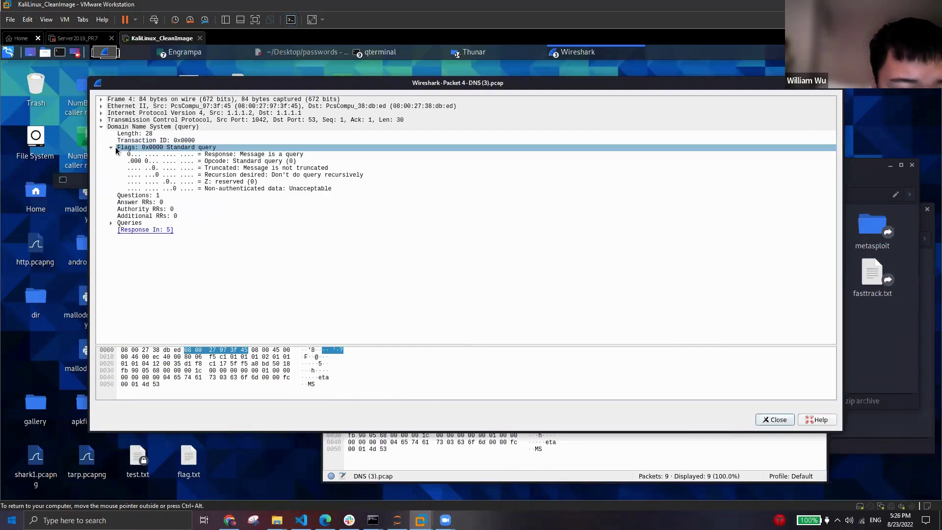
click(110, 223)
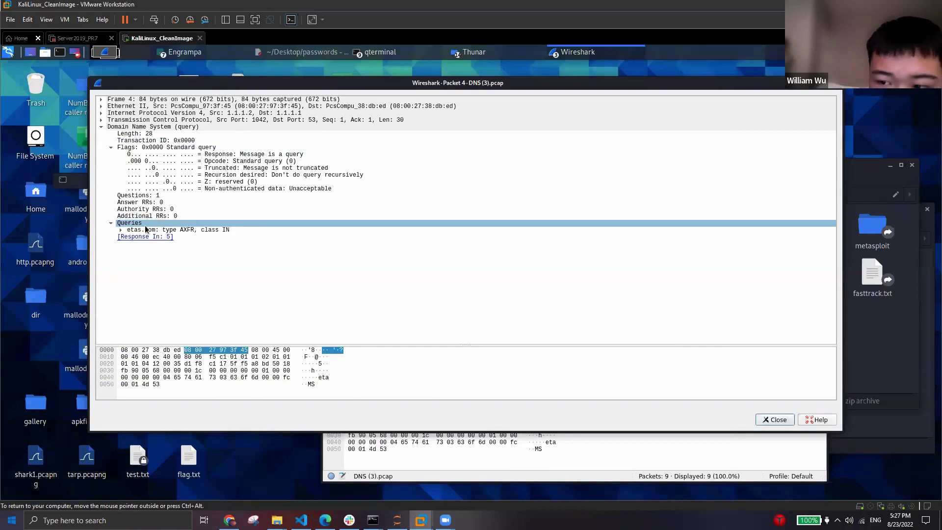
click(121, 230)
click(120, 231)
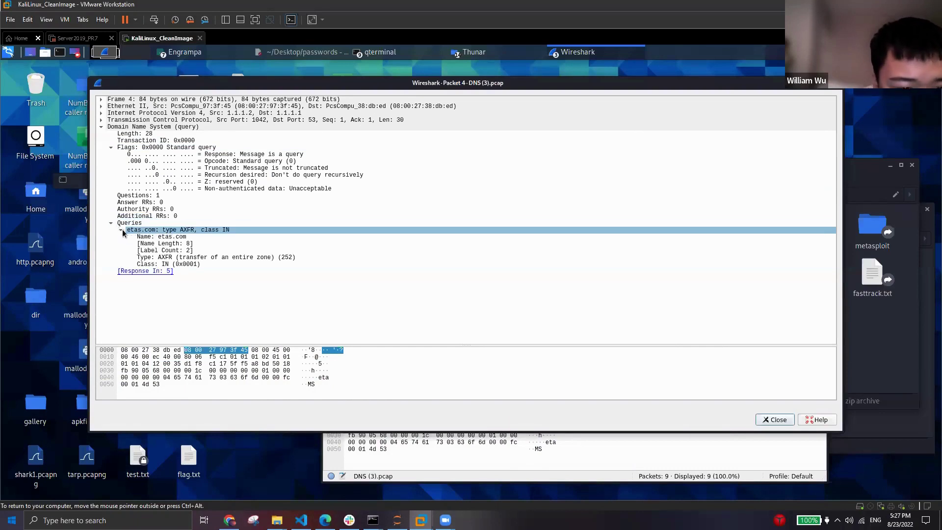
click(174, 224)
click(175, 259)
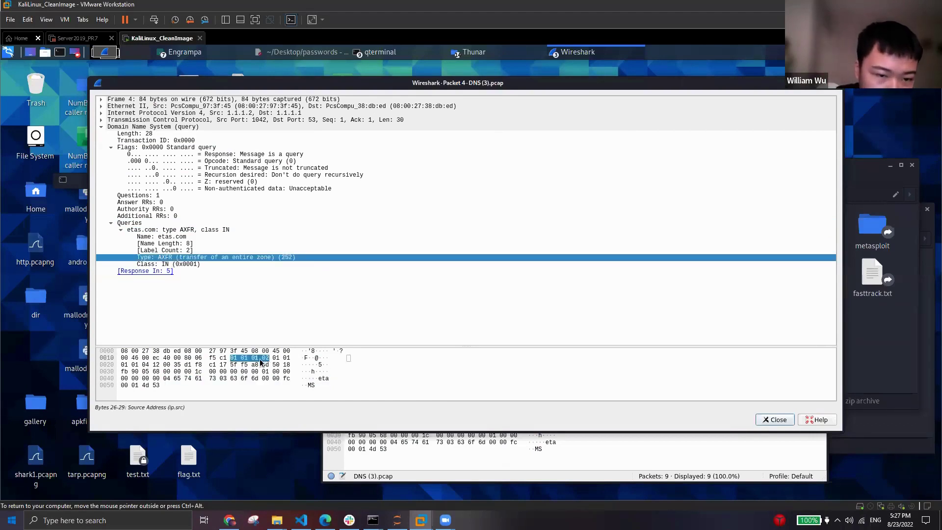
- Highlight the Ex #2 question about the requested domain in Chrome, and select packet 4's etas.com query entry in VMware
mouse_move(229, 520)
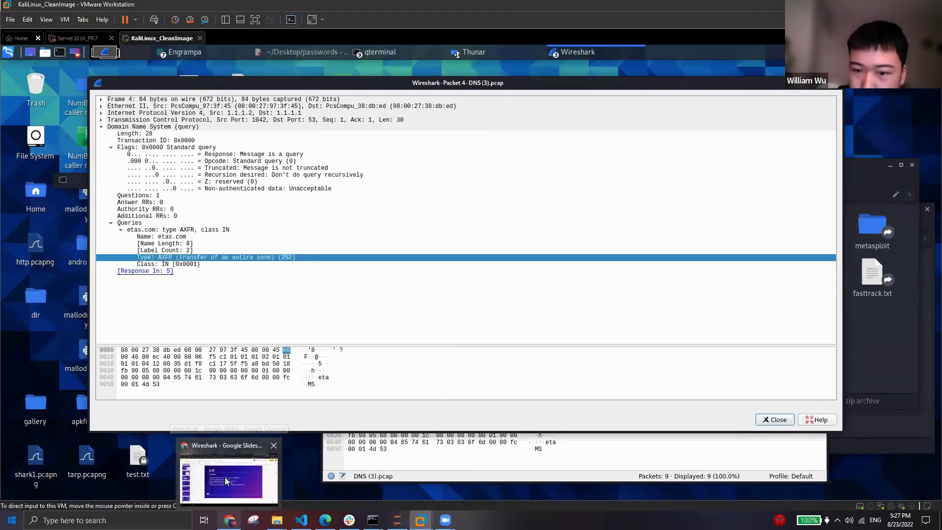
click(239, 485)
click(376, 250)
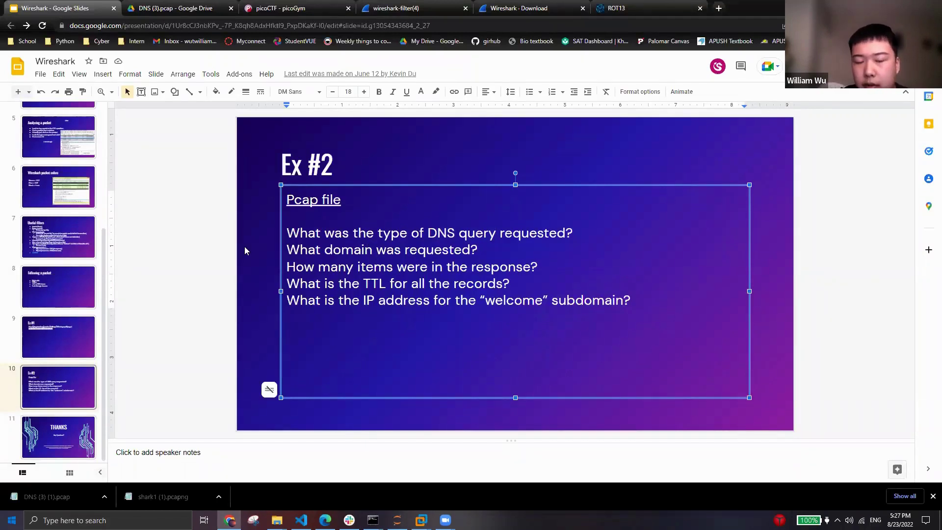
drag(332, 250, 537, 240)
click(503, 253)
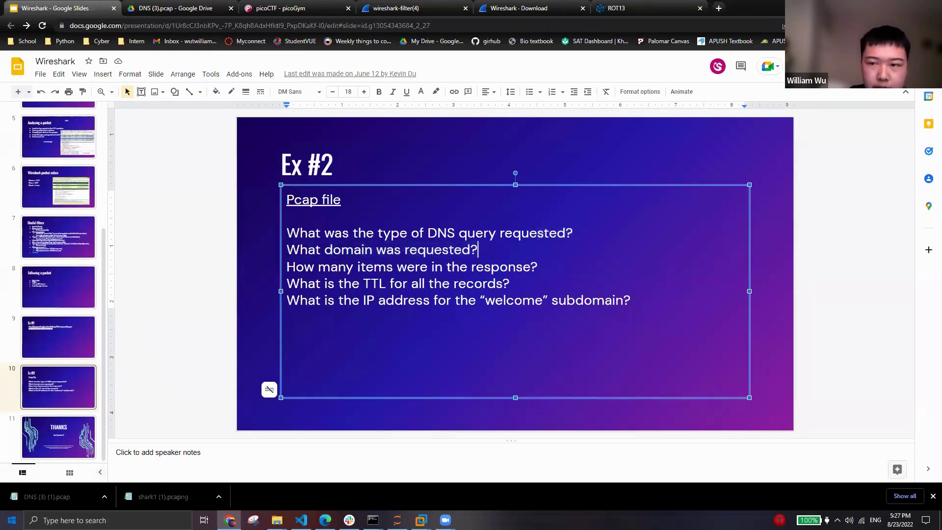
key(alt+Tab)
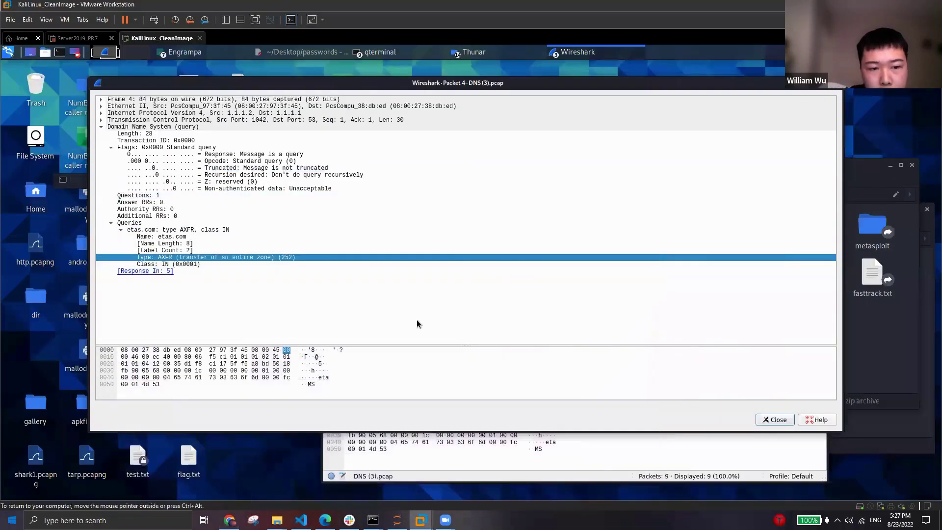
click(139, 230)
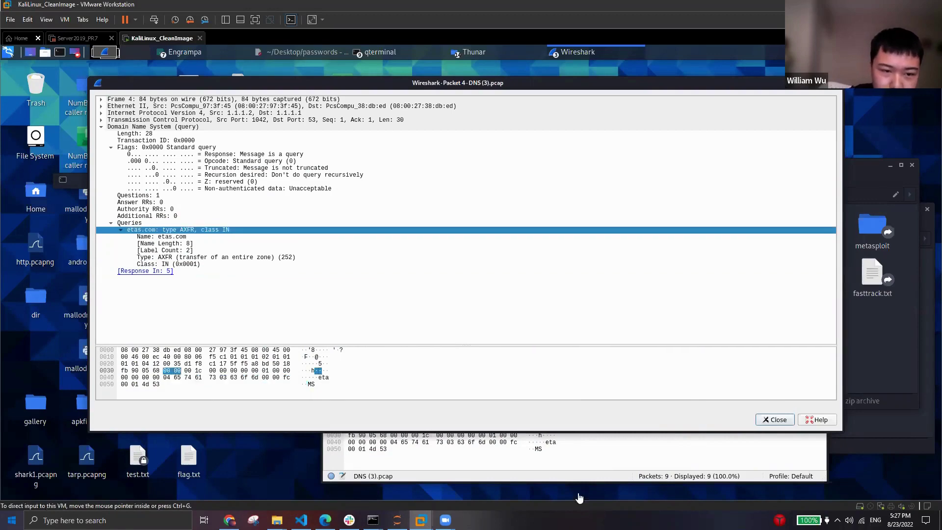
- Switch to Chrome and highlight the Ex #2 question about how many items were in the response
mouse_move(229, 521)
click(229, 478)
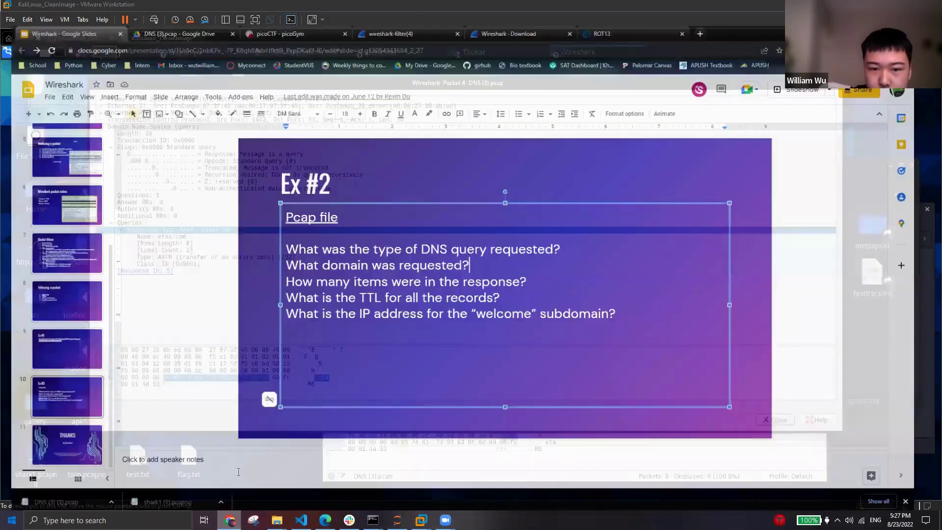
drag(330, 267, 571, 276)
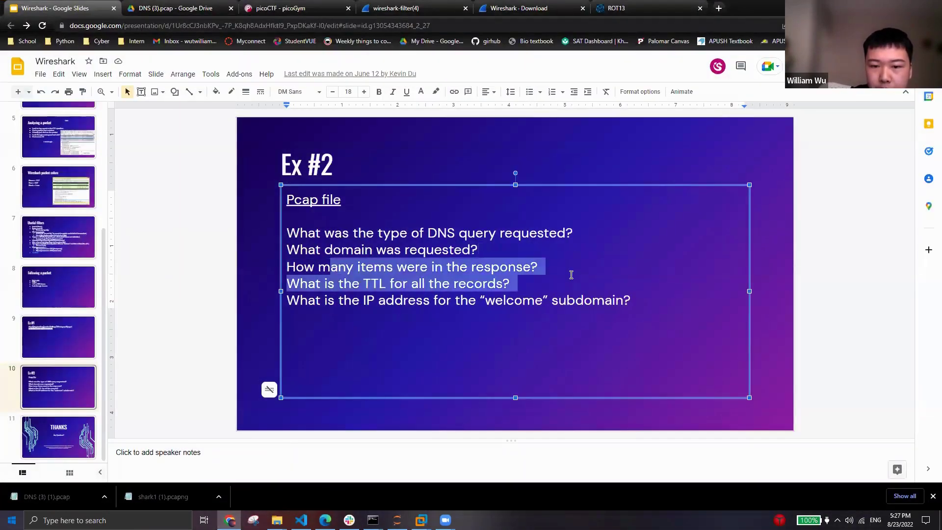
click(565, 269)
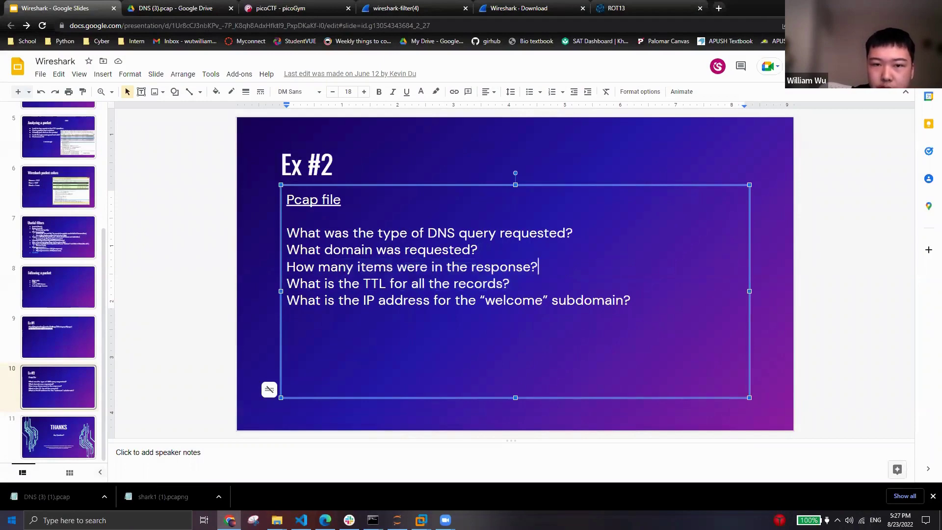
- Switch to VMware, move packet 4's window aside to check the packet list, move it back and select its Flags line
key(alt+Tab)
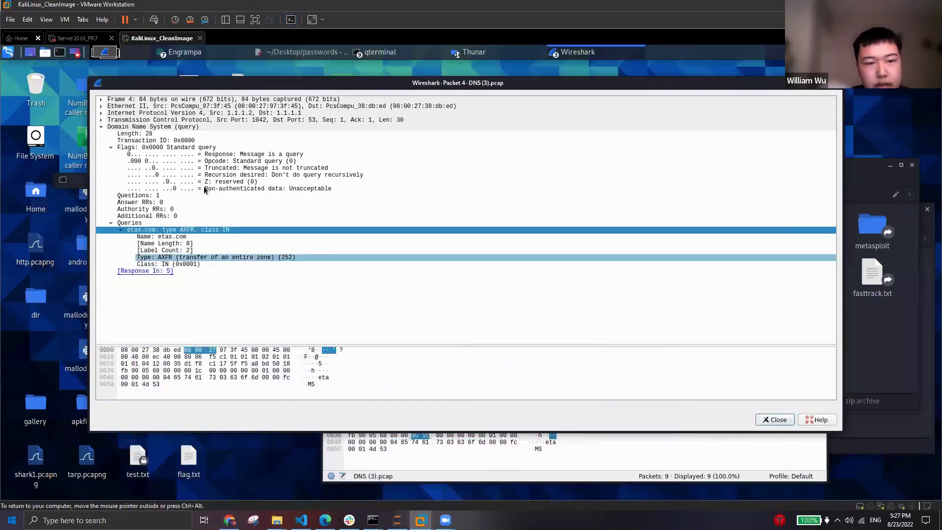
drag(208, 86, 163, 300)
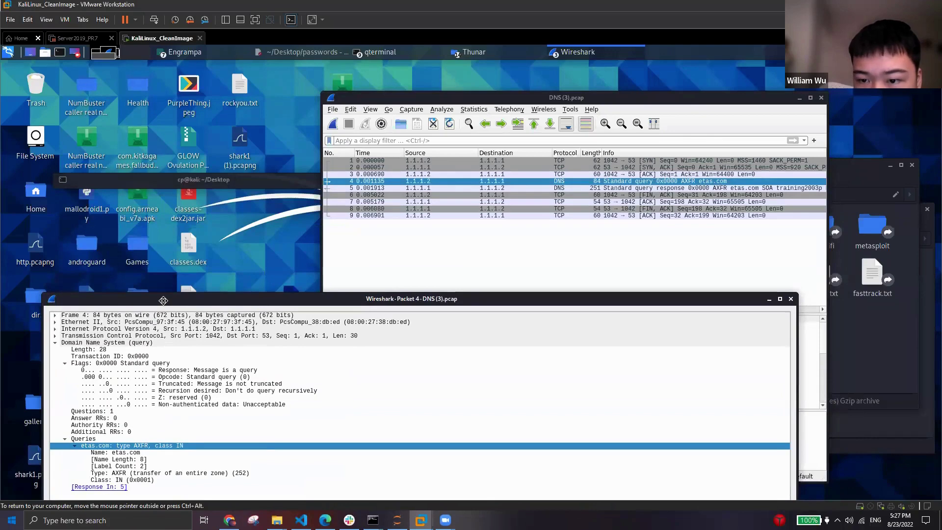
drag(163, 300, 220, 78)
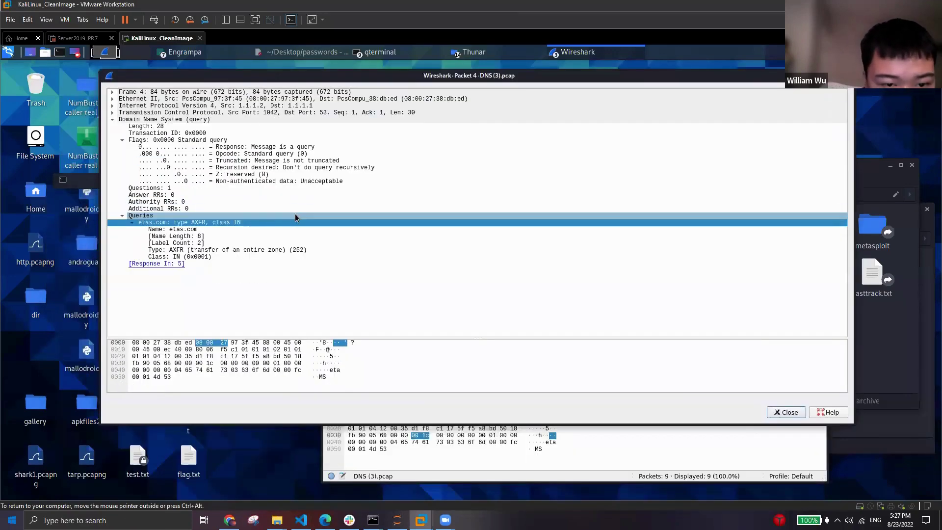
click(244, 142)
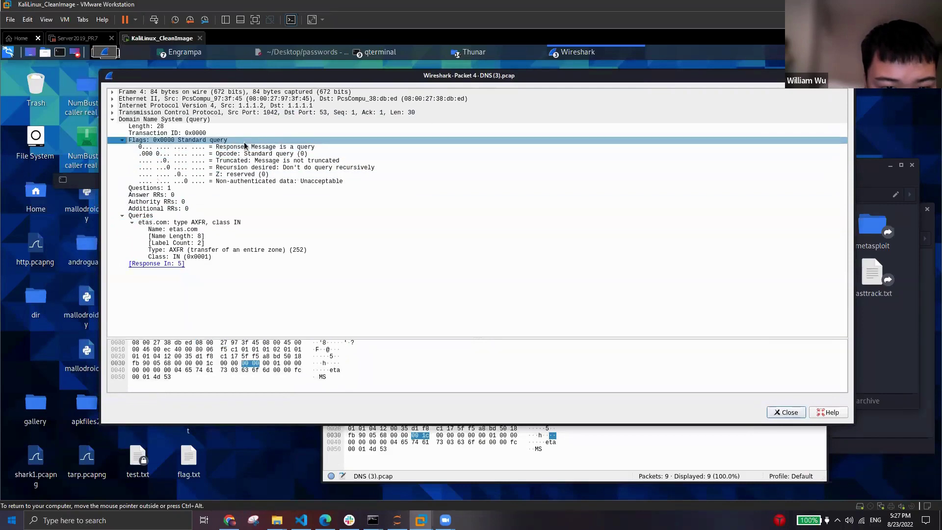
- Select the Response flag line in packet 4's details and close the packet's window
click(247, 148)
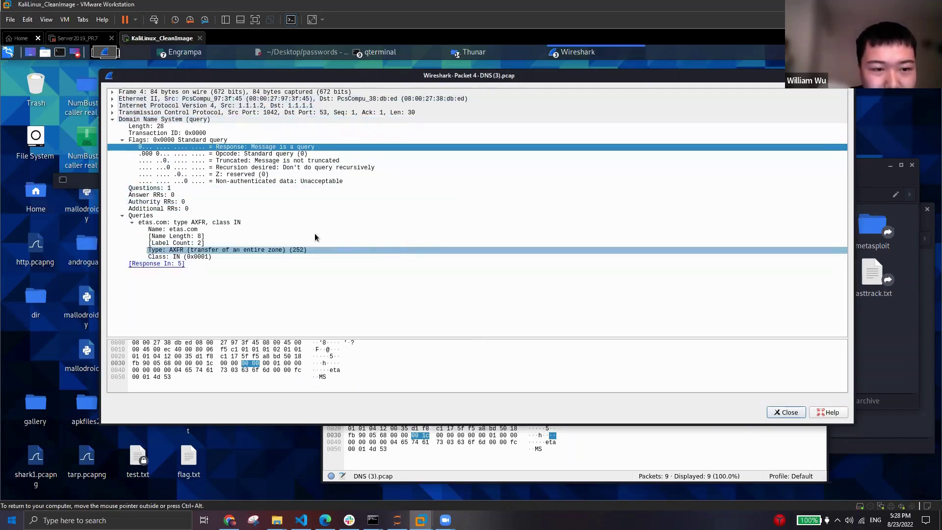
key(Escape)
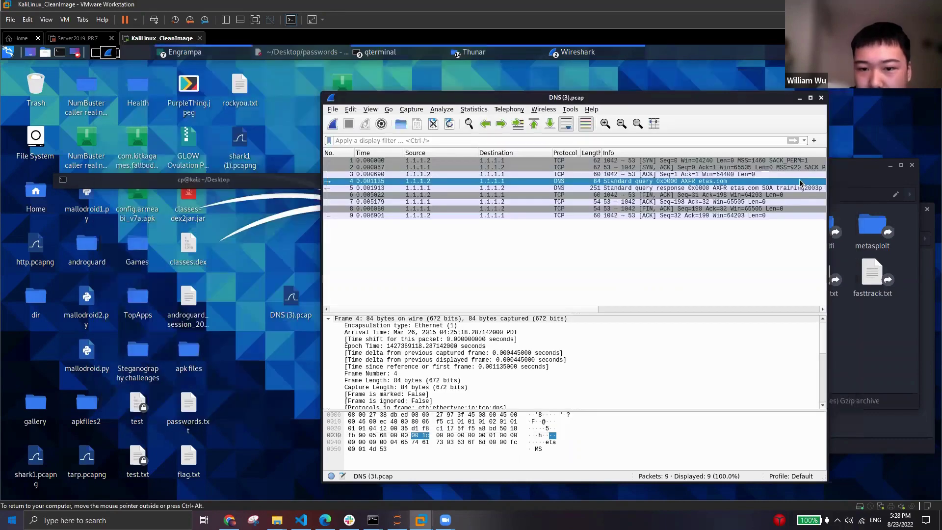
- Select packet 6 in the packet list, view it in its own window, and close that window
click(561, 200)
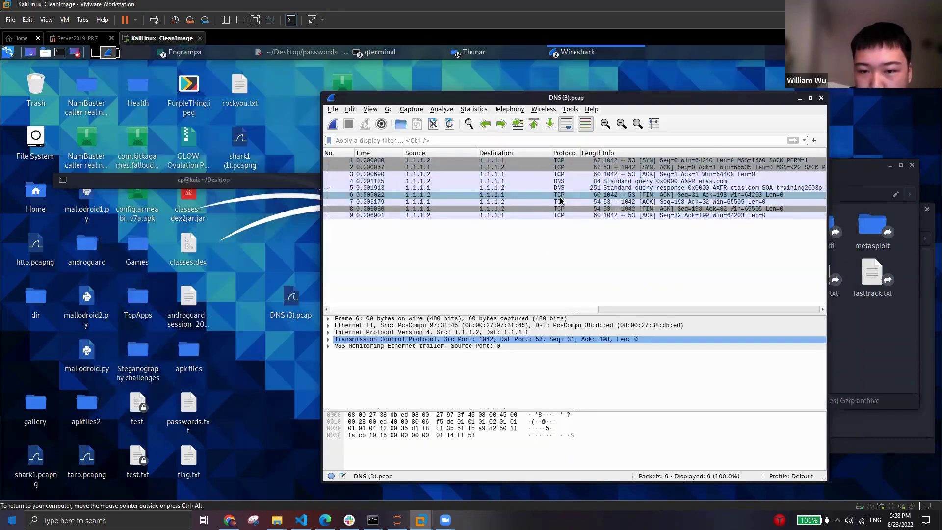
click(520, 195)
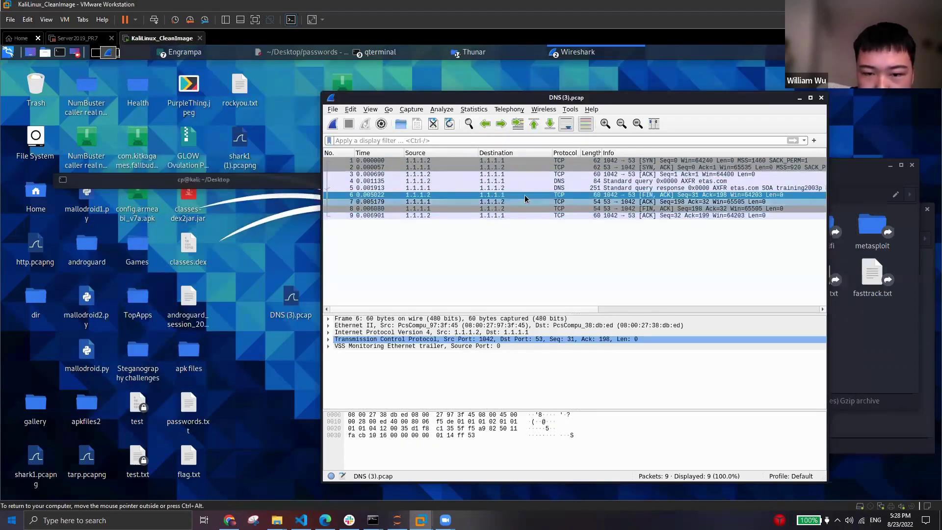
double_click(559, 198)
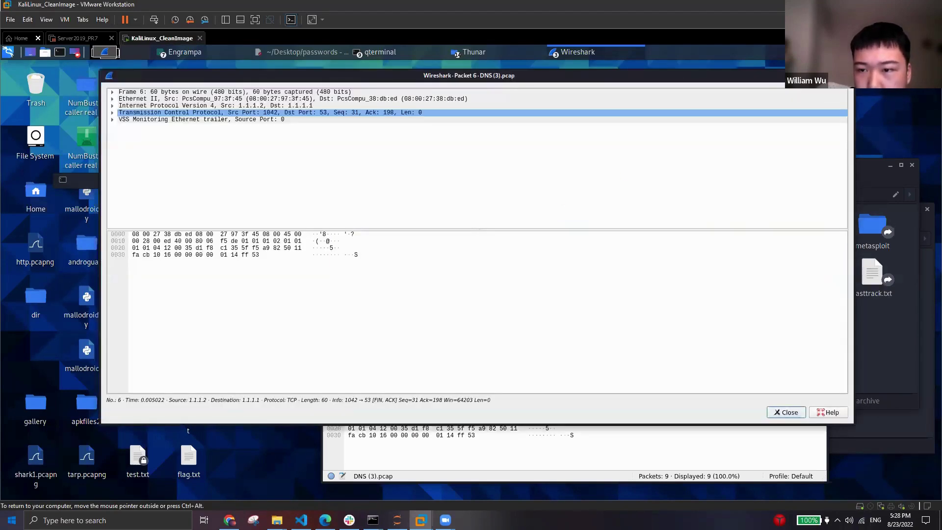
key(Escape)
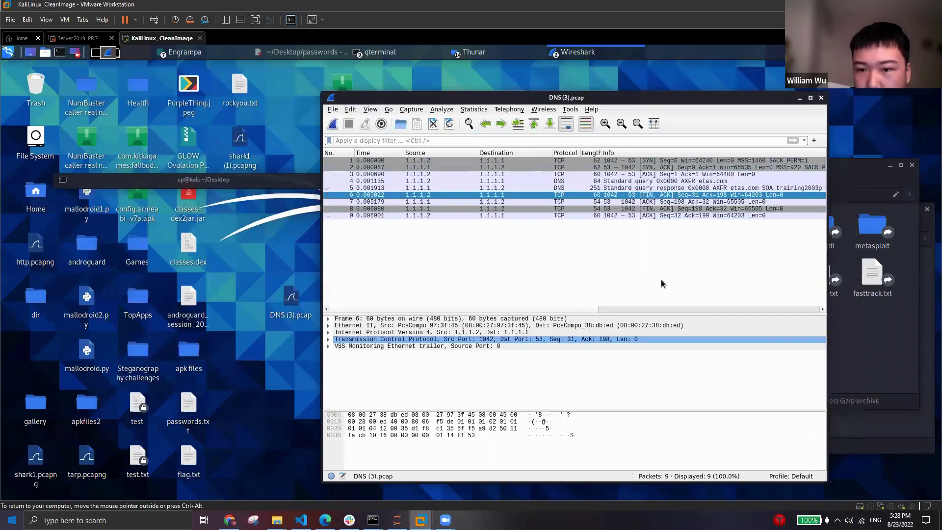
- Open packet 5, the DNS response, in its own window, recheck the Ex #2 questions in Chrome, and enlarge the packet's details area
click(656, 188)
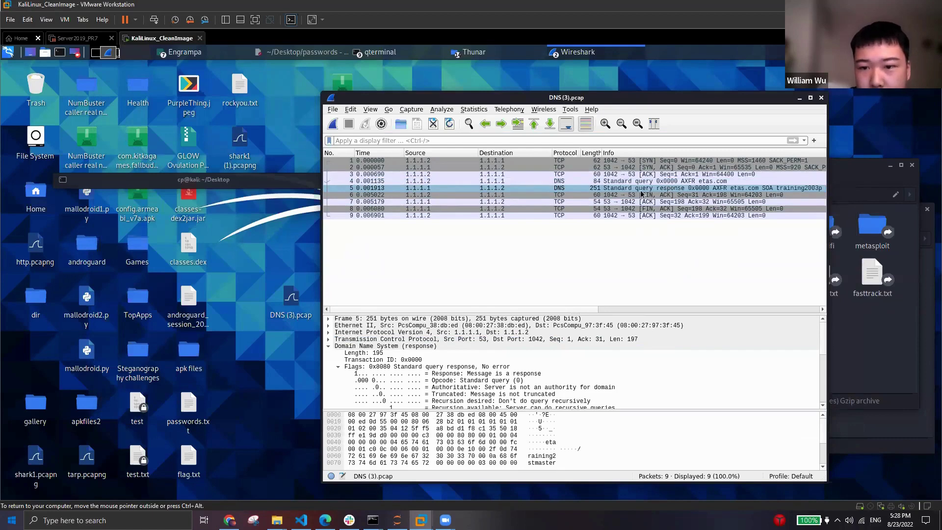
double_click(620, 190)
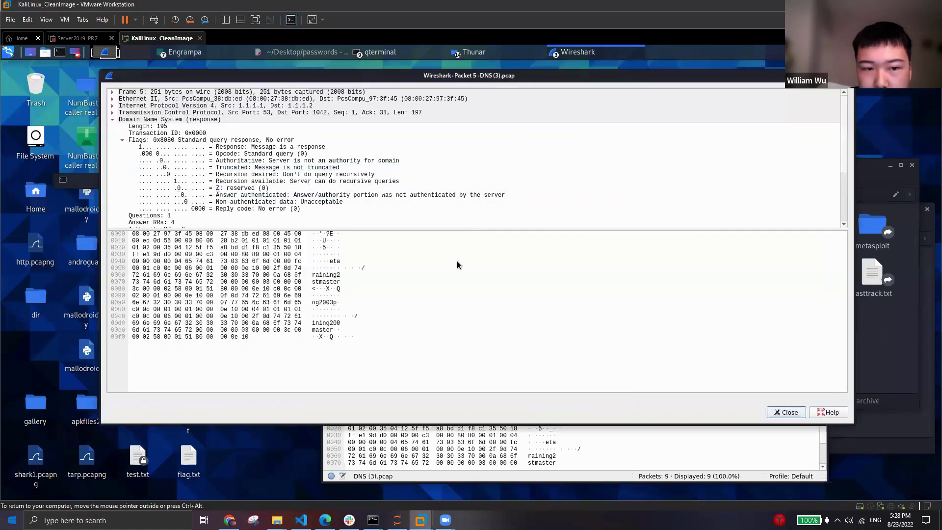
key(alt+Tab)
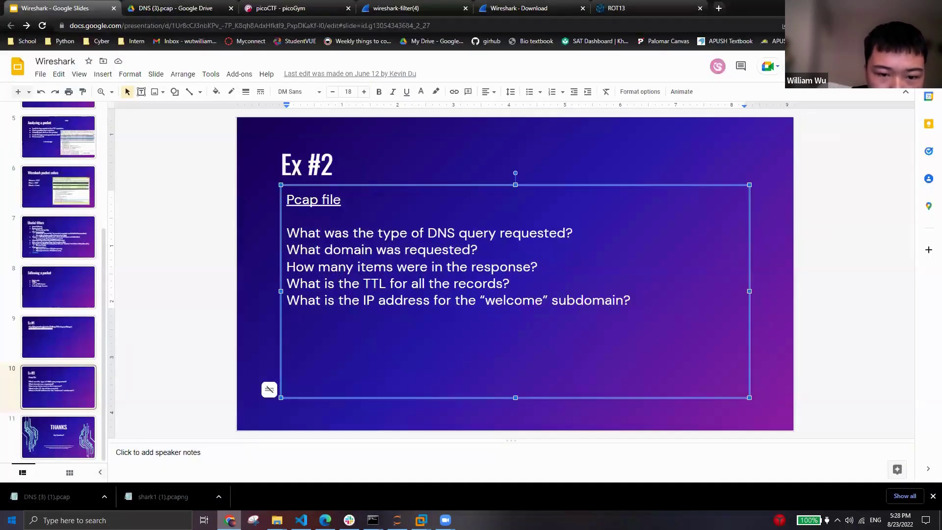
key(alt+Tab)
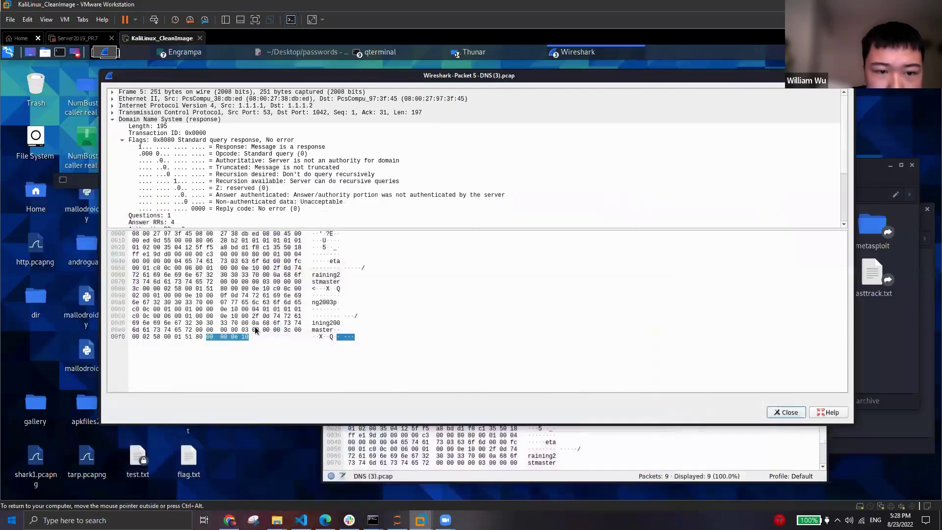
click(376, 339)
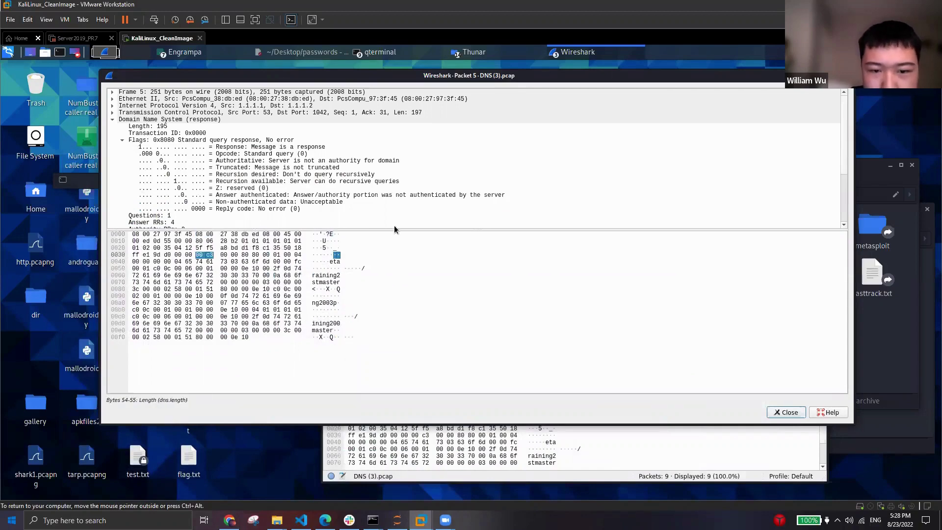
drag(397, 229, 380, 376)
click(271, 237)
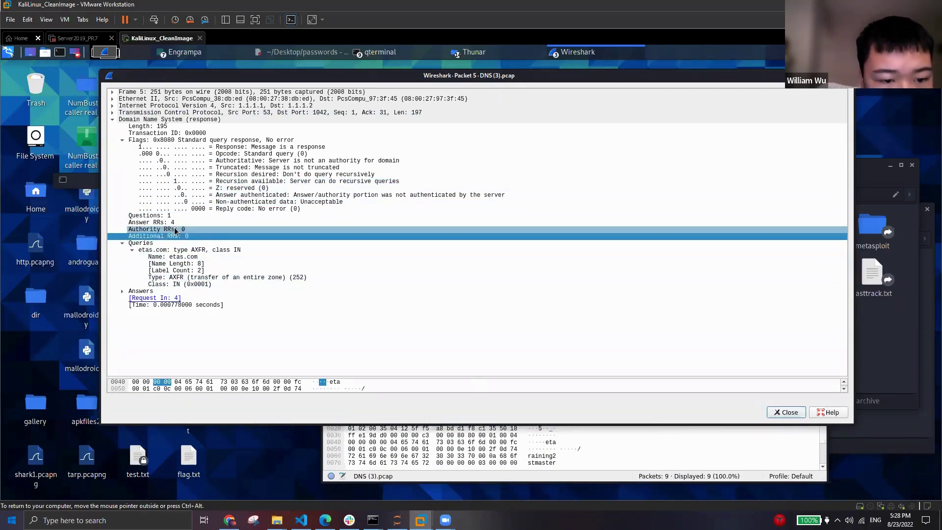
- Expand the Answers section of packet 5 and select the welcome.etas.com record
click(123, 292)
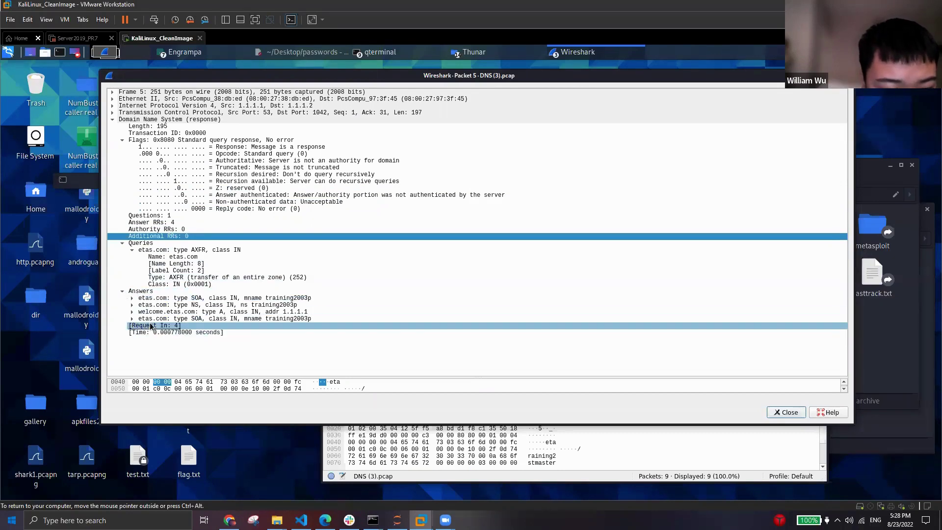
click(168, 326)
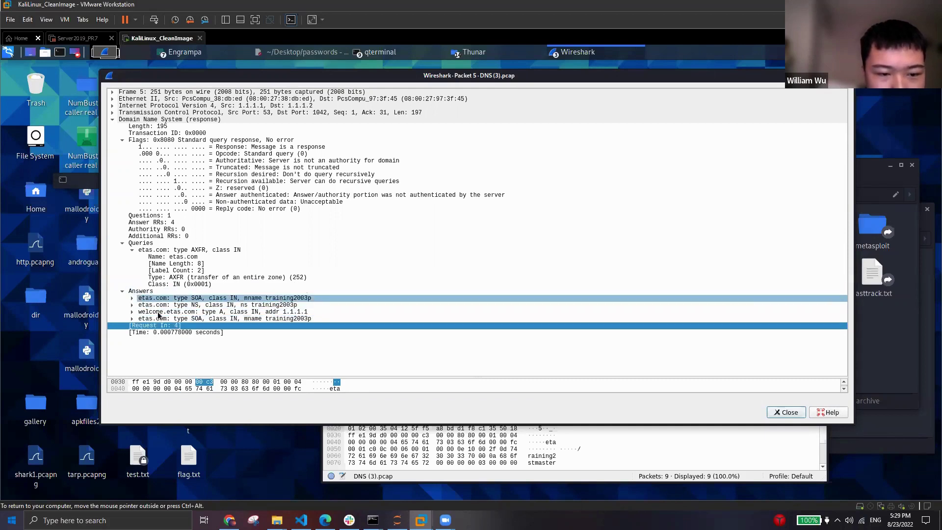
click(221, 313)
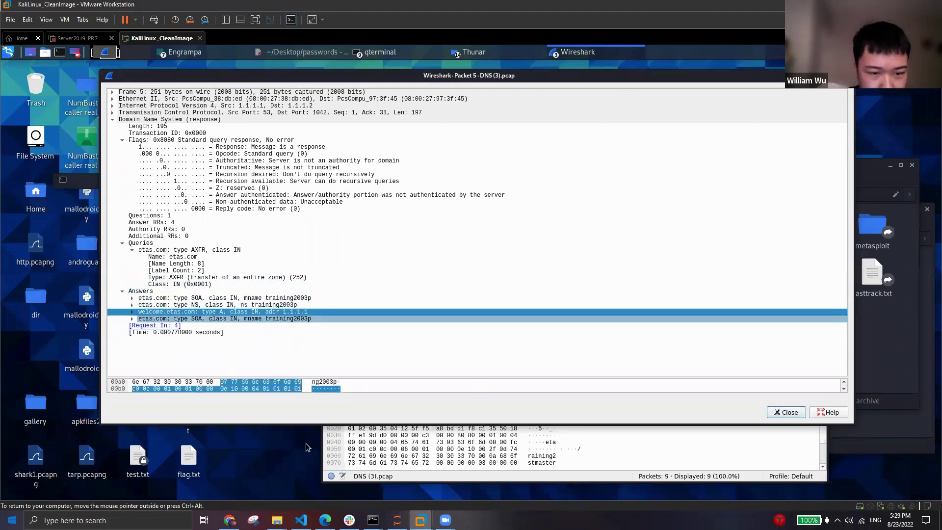
- Switch to Chrome and highlight the Ex #2 question about the TTL for all the records
mouse_move(229, 520)
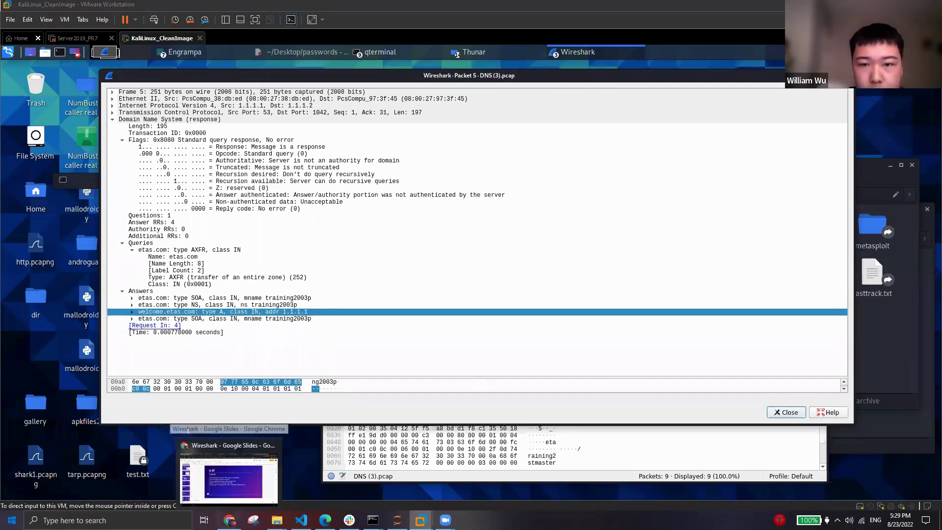
click(228, 471)
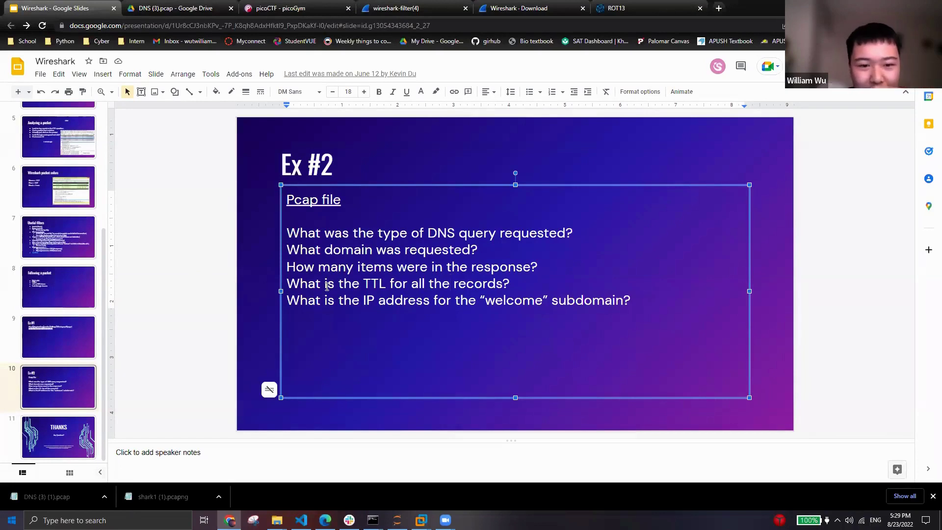
drag(301, 284, 450, 284)
drag(555, 281, 554, 281)
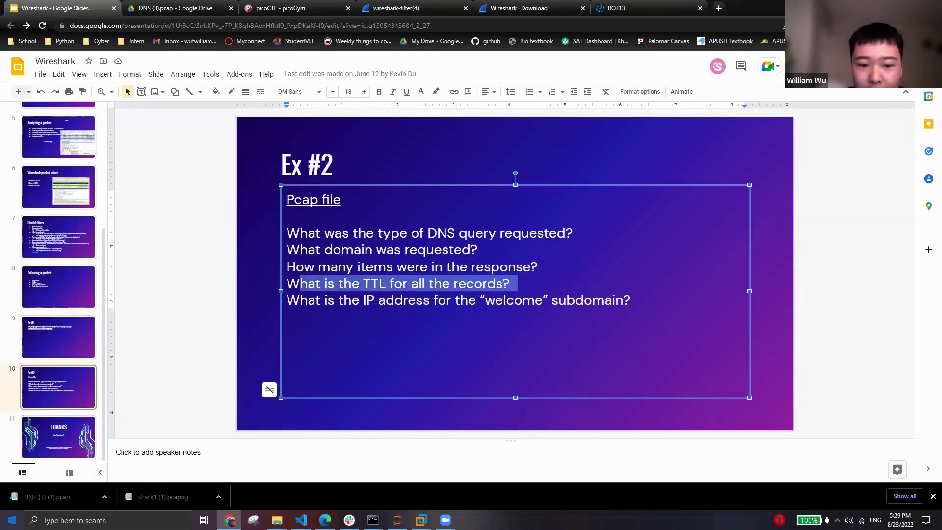
- Switch to VMware and expand the first SOA answer and the NS answer in packet 5
key(alt+Tab)
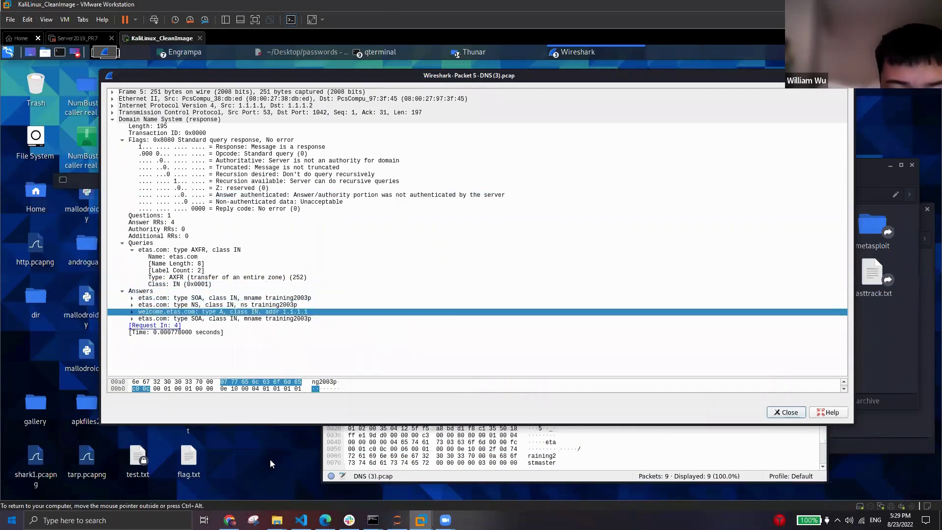
click(226, 520)
click(225, 521)
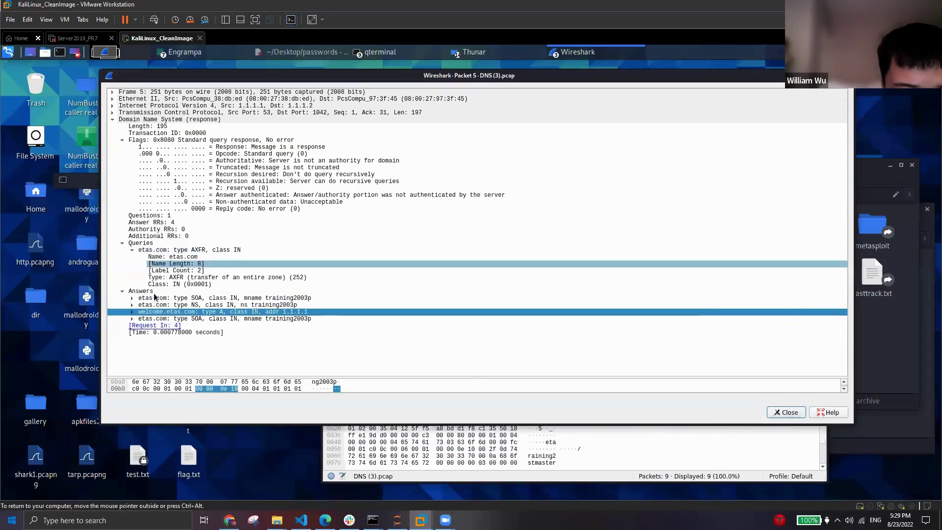
click(132, 298)
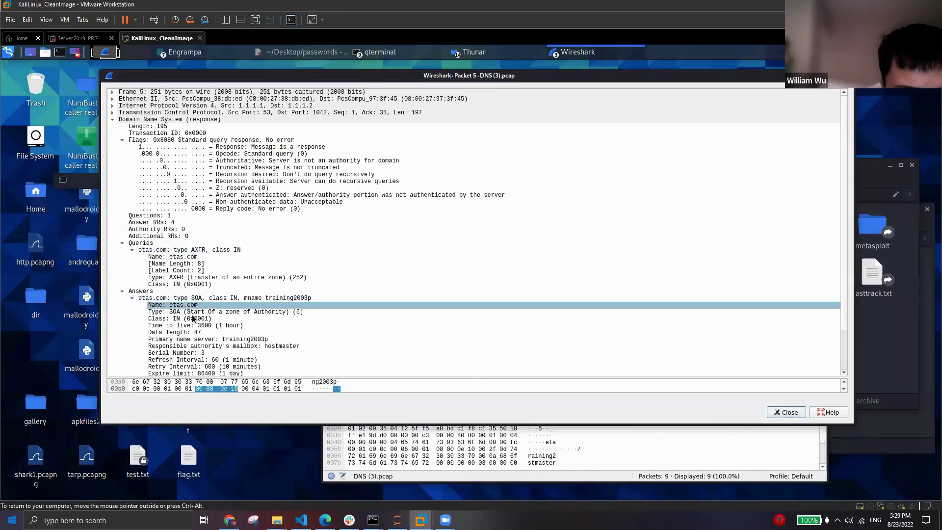
scroll(189, 317, down, 3)
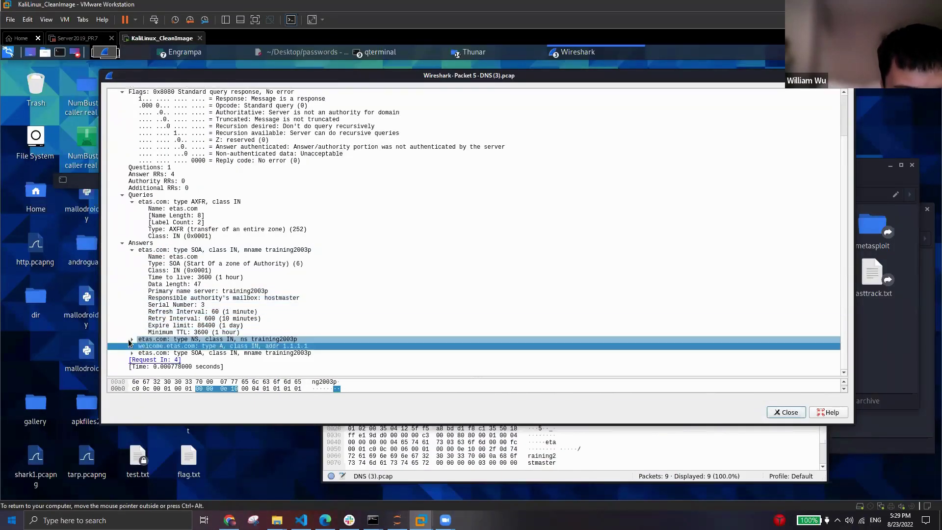
click(131, 339)
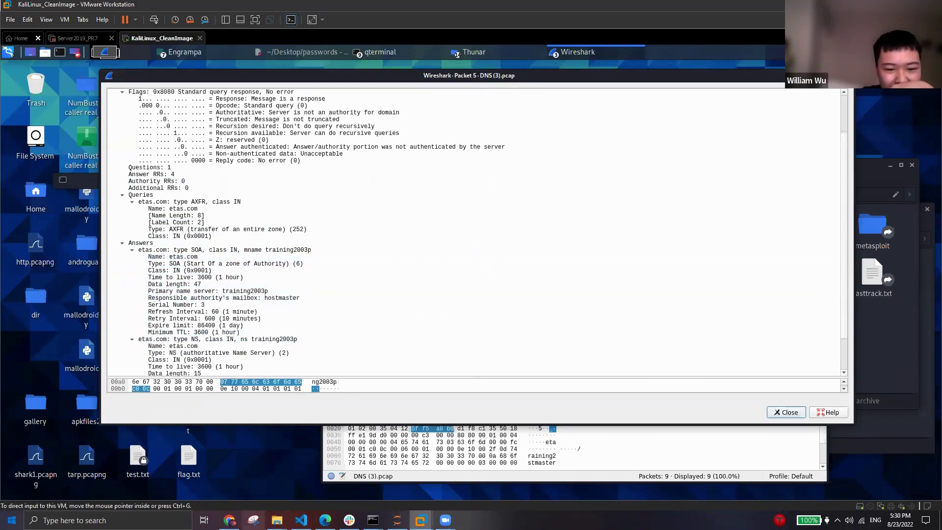
mouse_move(230, 520)
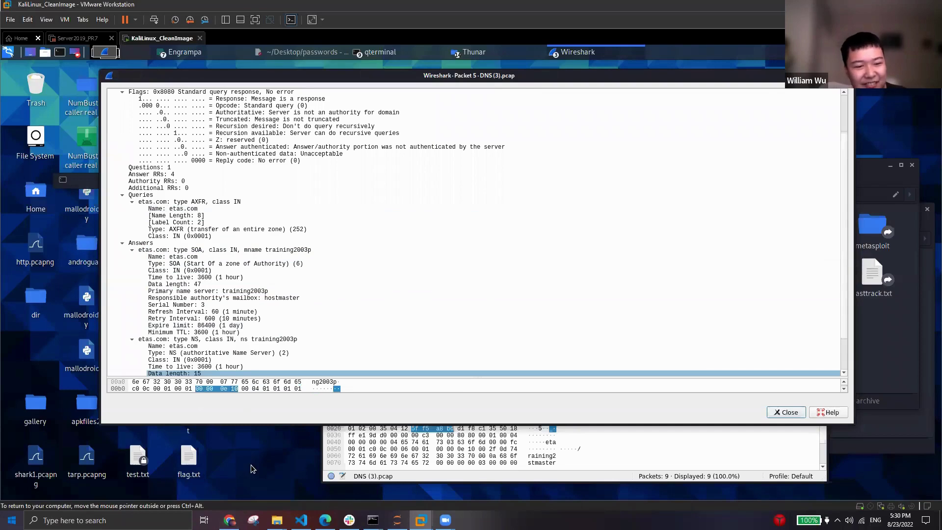
click(253, 520)
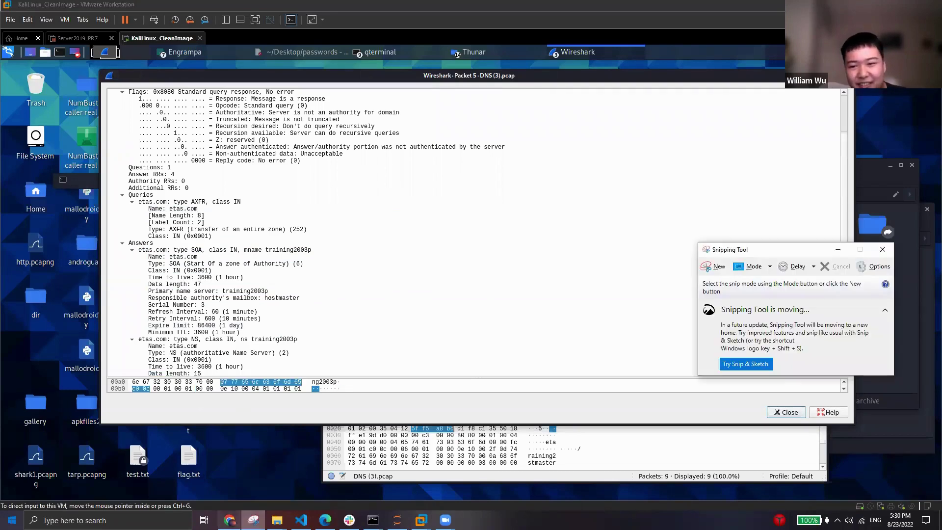
click(253, 520)
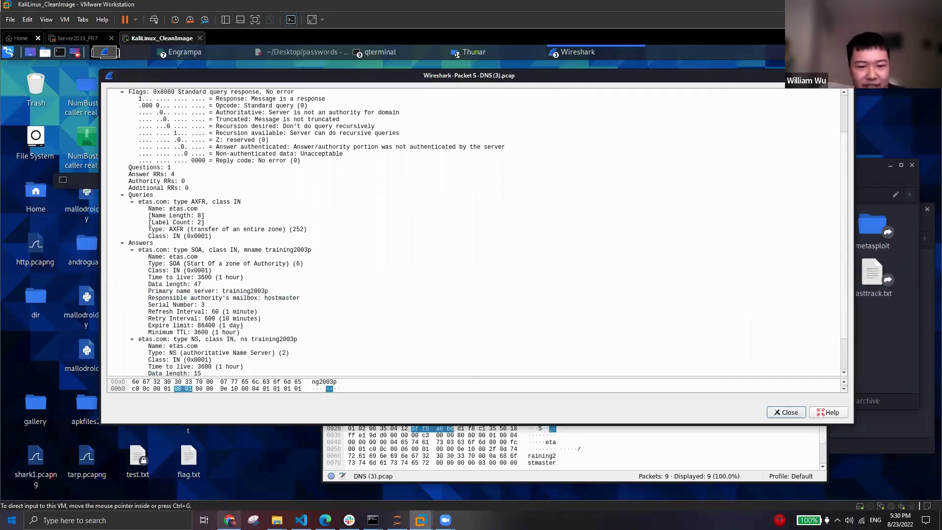
click(230, 520)
click(229, 520)
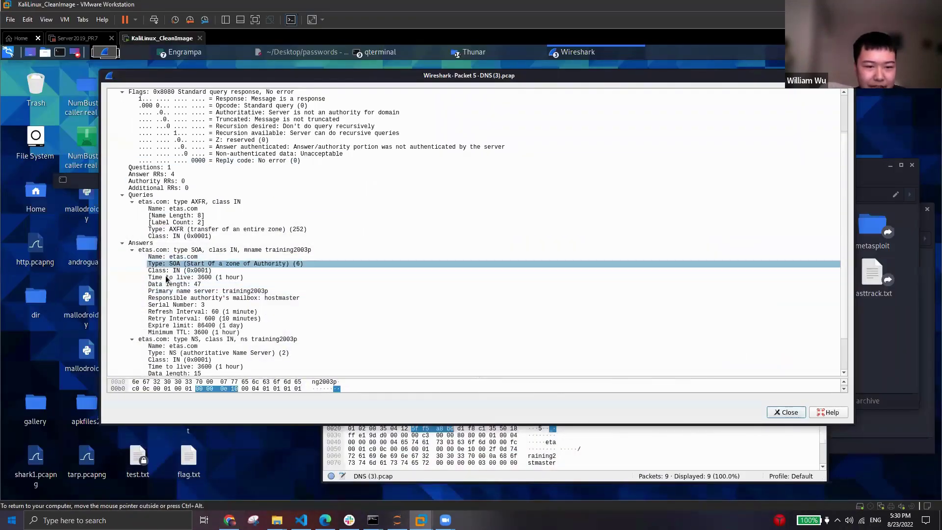
- Select the Time to live field of the first SOA answer in packet 5
click(208, 278)
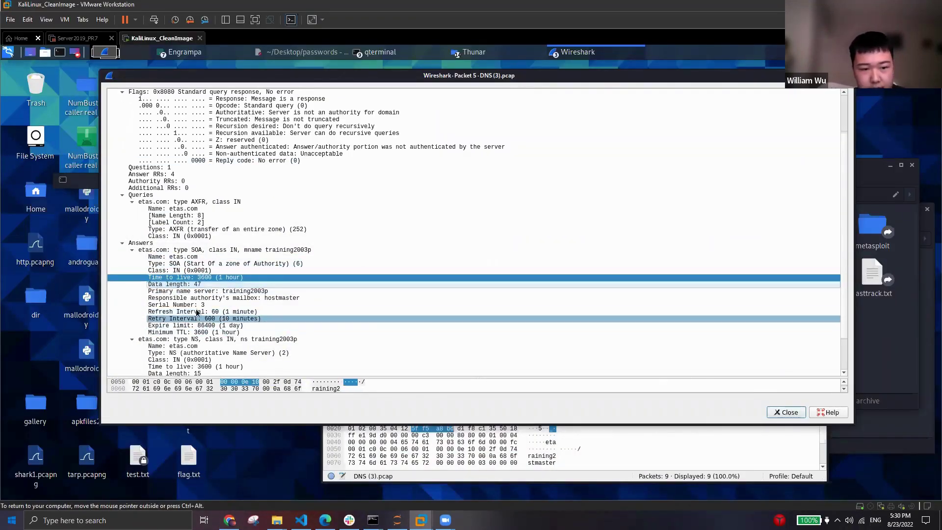
scroll(205, 340, up, 1)
scroll(205, 340, down, 1)
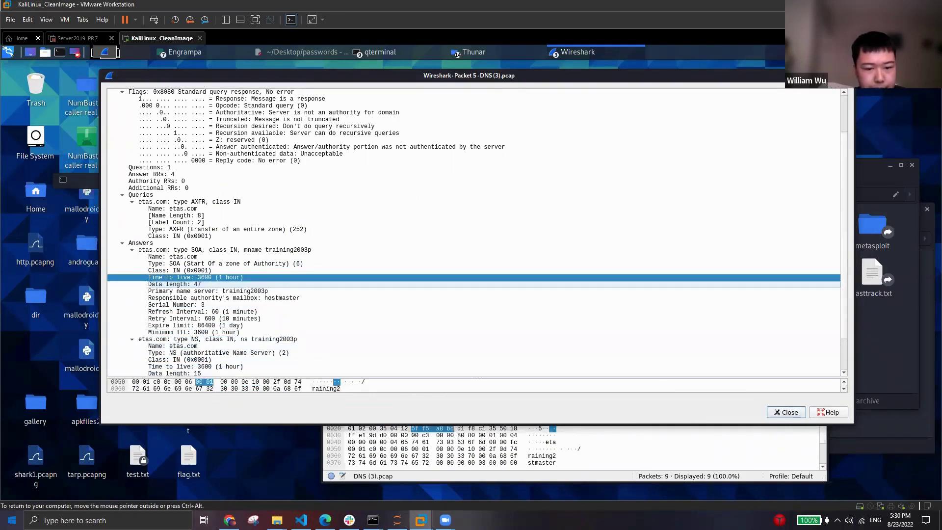
- Switch to Chrome and highlight the Ex #2 question about the "welcome" subdomain's IP address, then clear the highlight
mouse_move(226, 516)
click(255, 488)
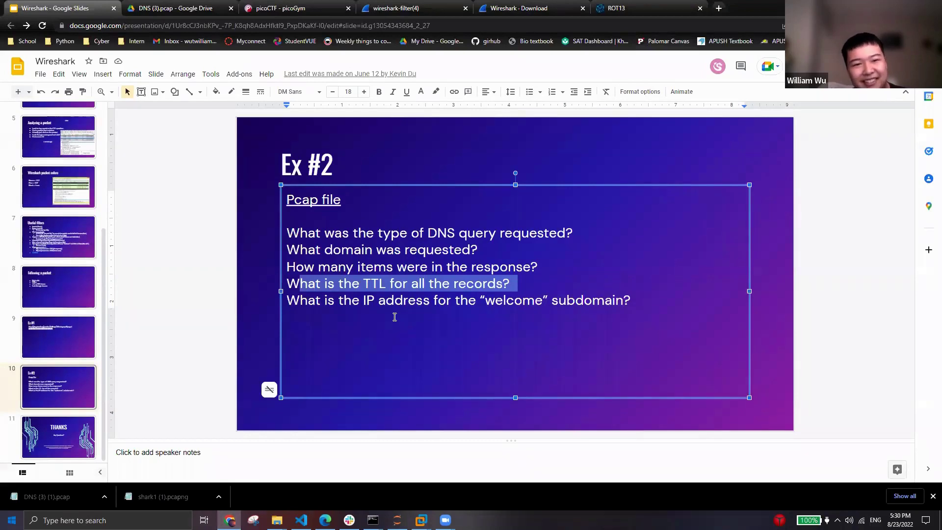
drag(345, 299, 510, 302)
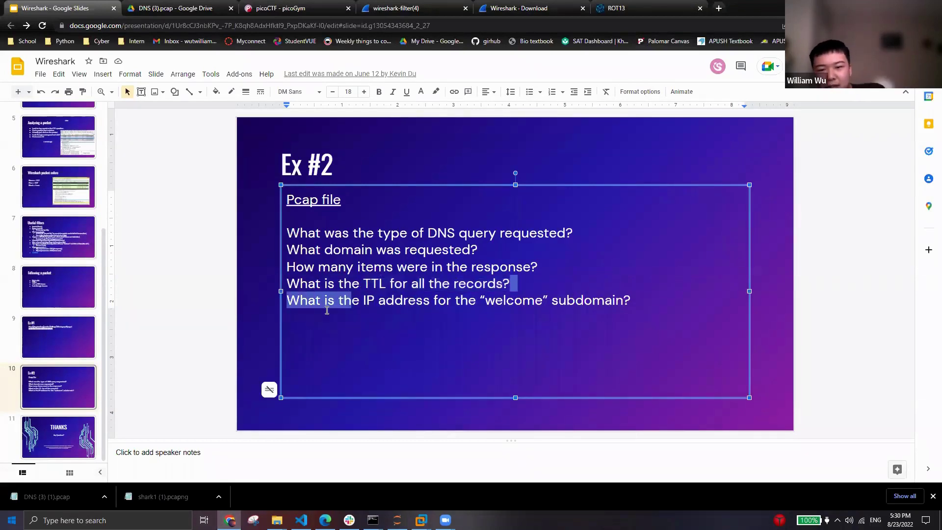
drag(476, 301, 648, 330)
click(459, 319)
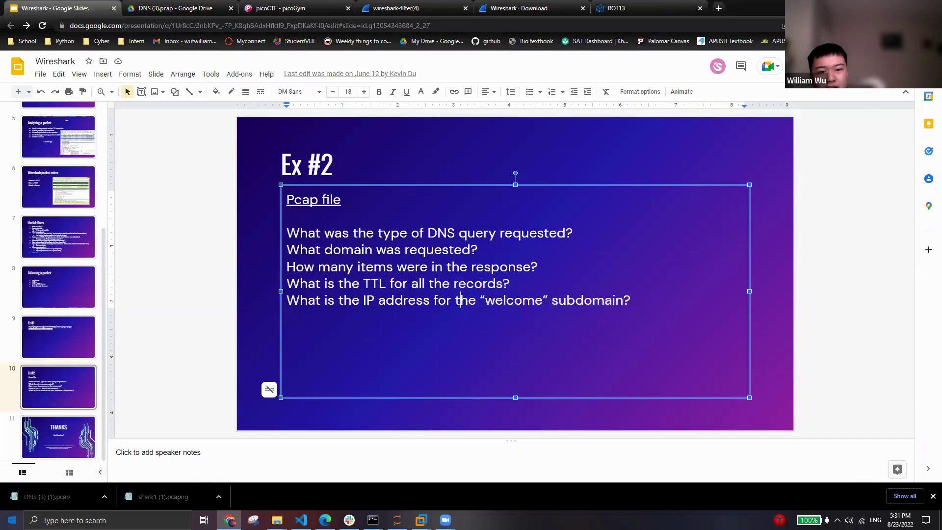
- Switch to VMware and collapse the Answers section of packet 5
key(alt+Tab)
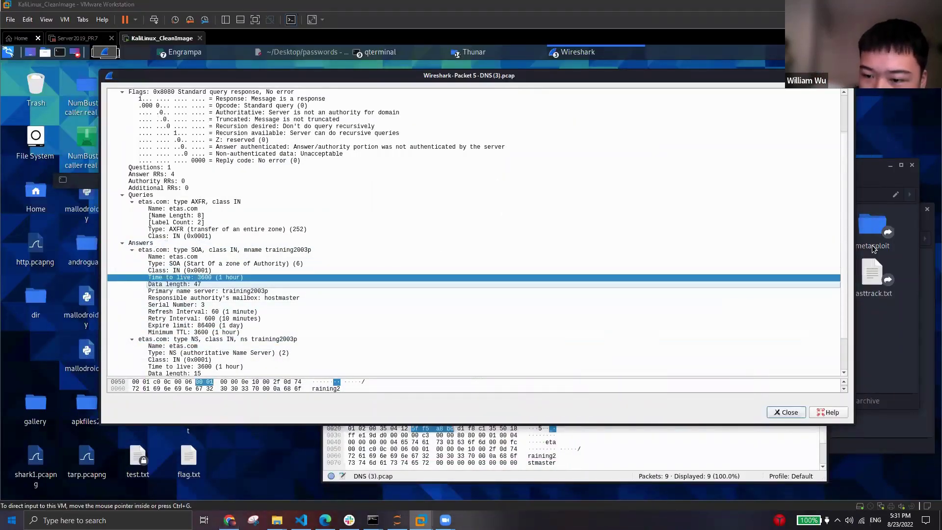
click(122, 243)
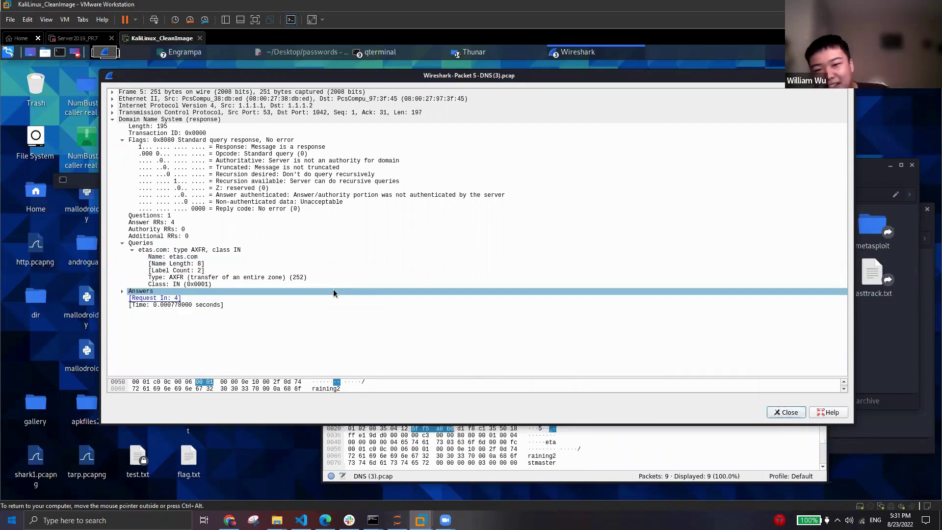
click(390, 273)
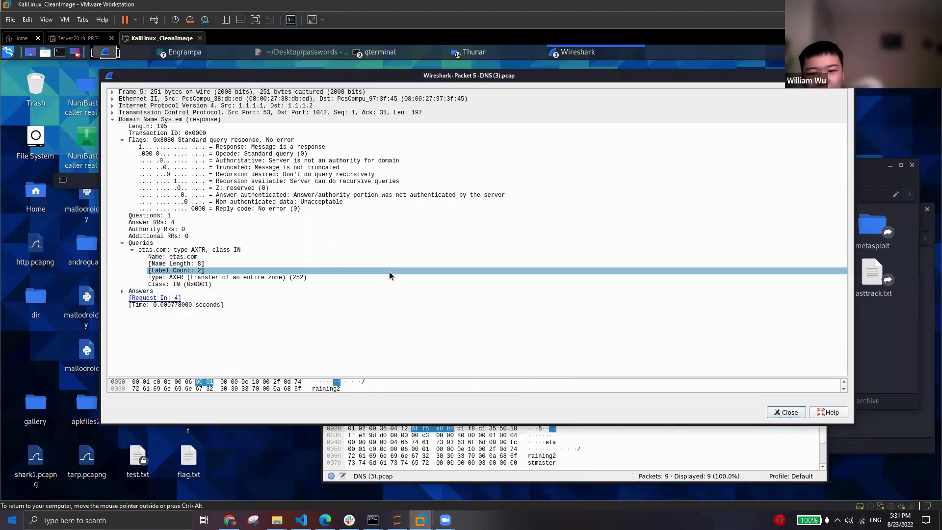
click(540, 250)
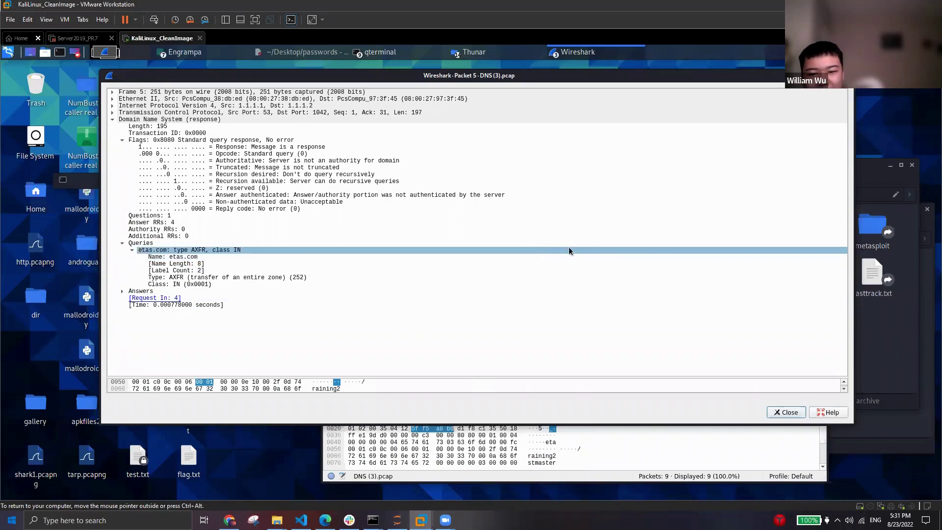
click(452, 311)
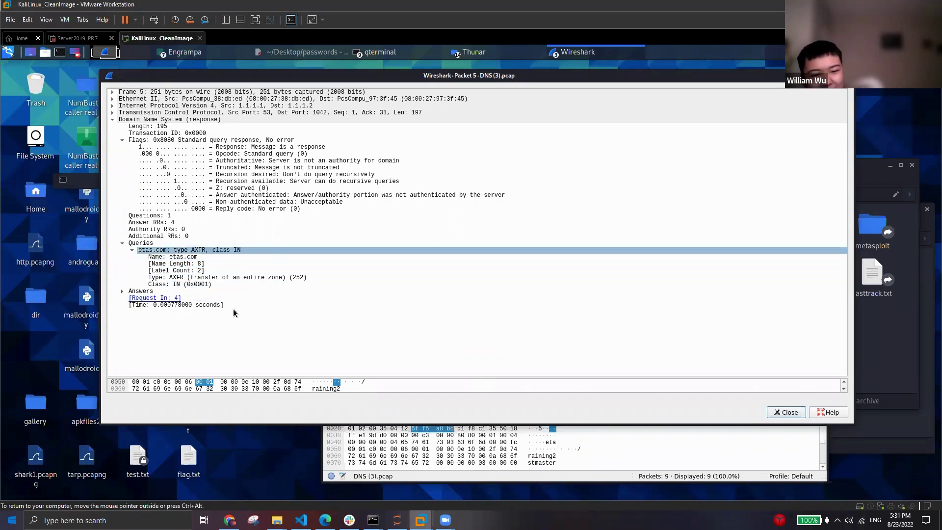
click(195, 306)
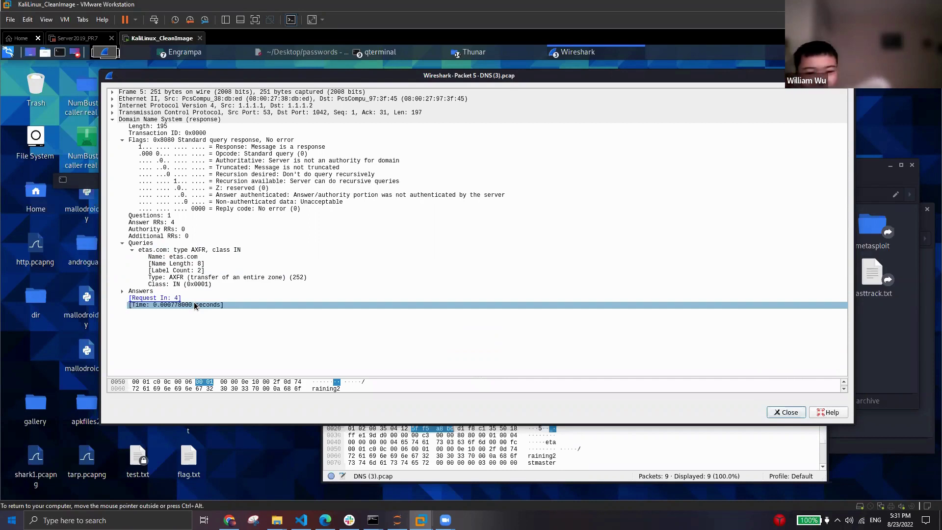
click(206, 333)
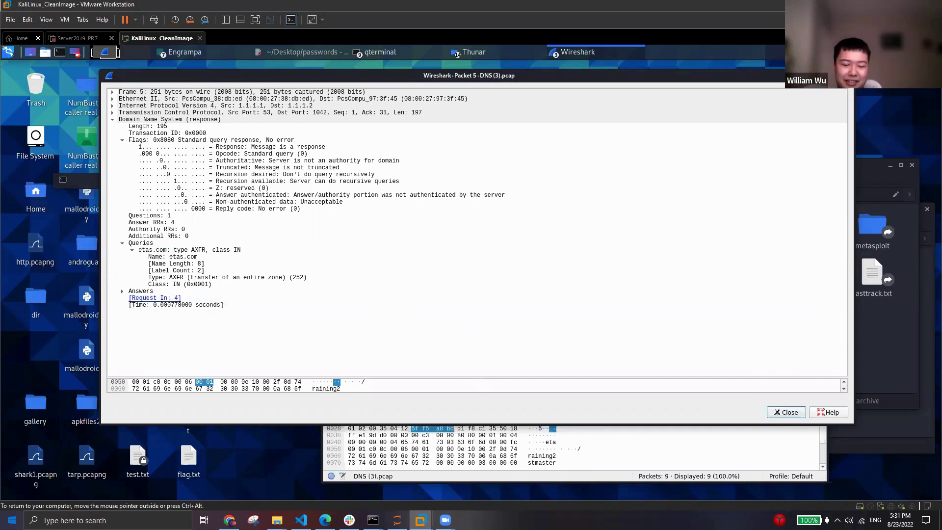
click(234, 303)
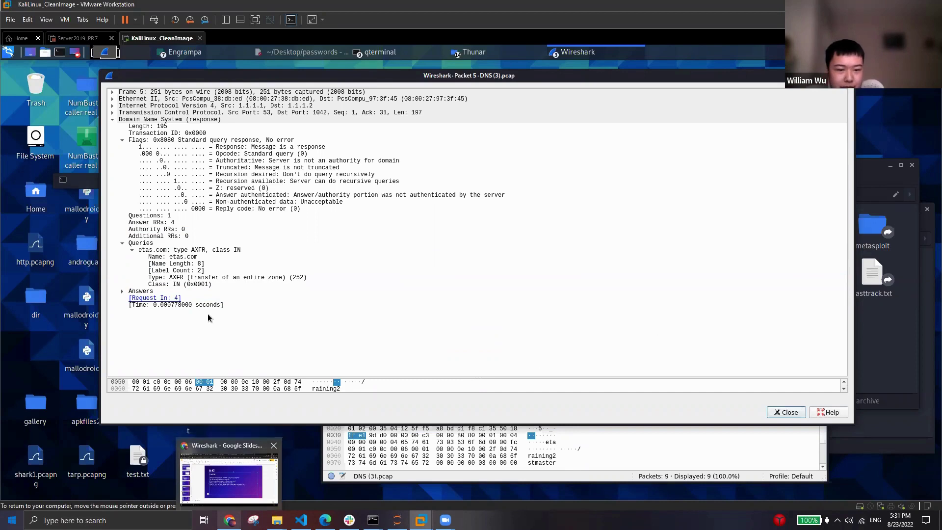
- Expand the Answers section of packet 5 and collapse its first SOA answer
click(123, 298)
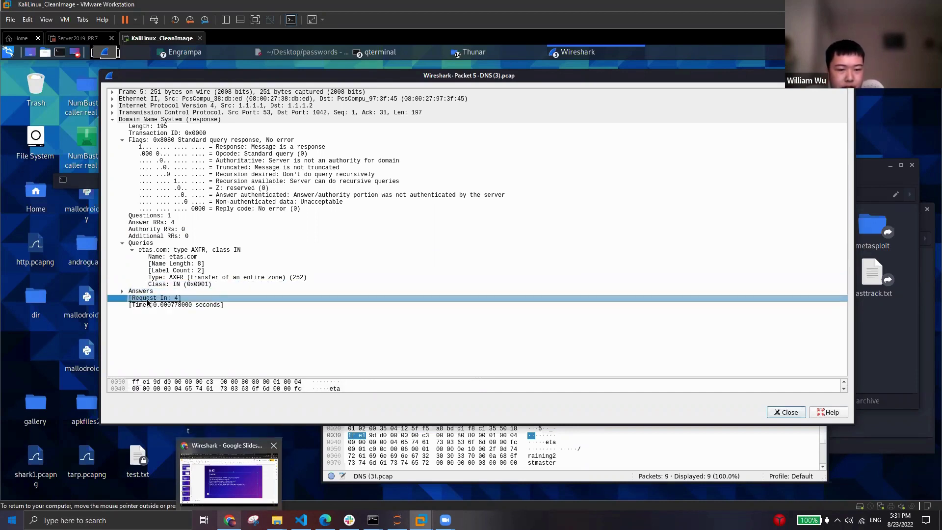
click(124, 292)
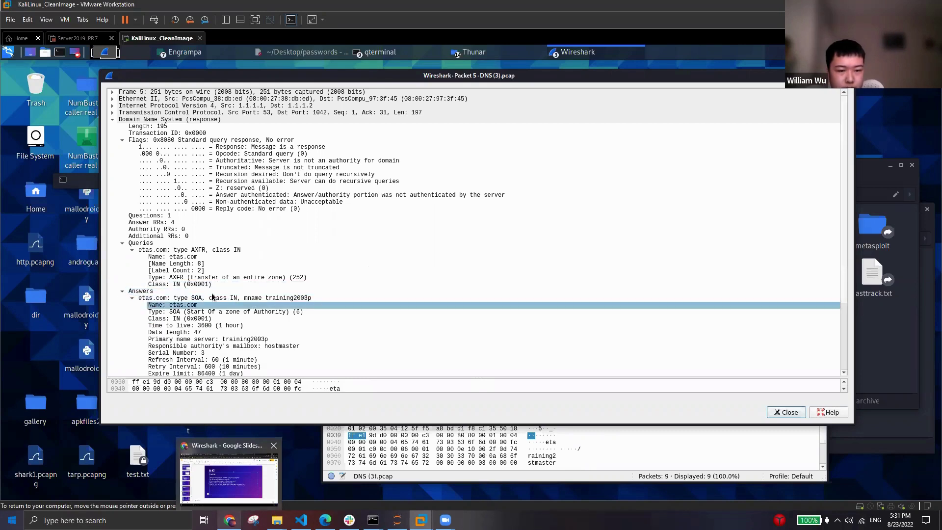
click(132, 298)
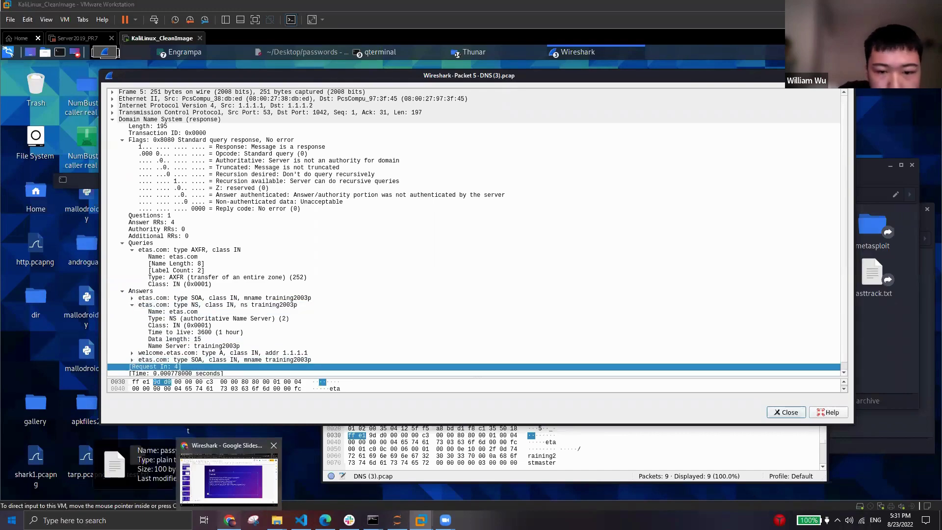
- Switch to Chrome and highlight the start of the Ex #2 question about the "welcome" subdomain's IP address
click(240, 490)
drag(394, 300, 514, 283)
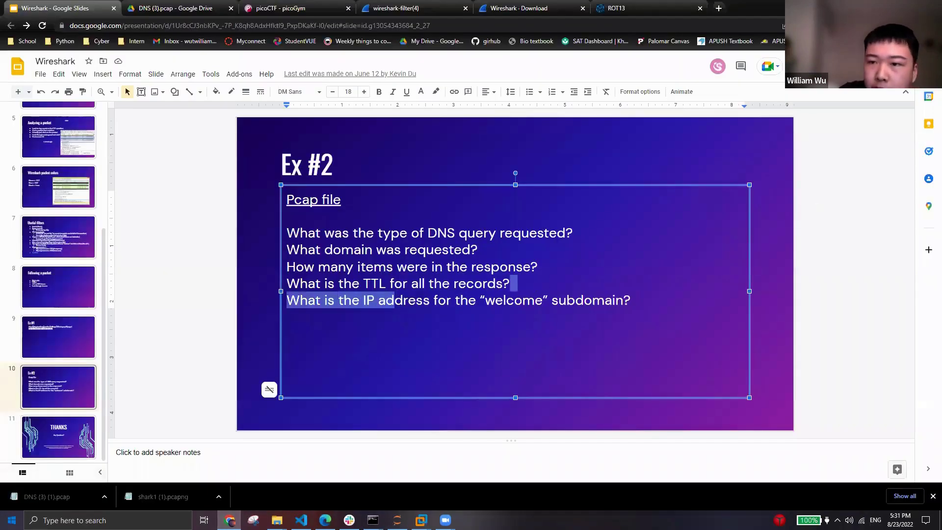
- Switch to VMware, expand the welcome.etas.com type A answer in packet 5 and select its Address field
key(alt+Tab)
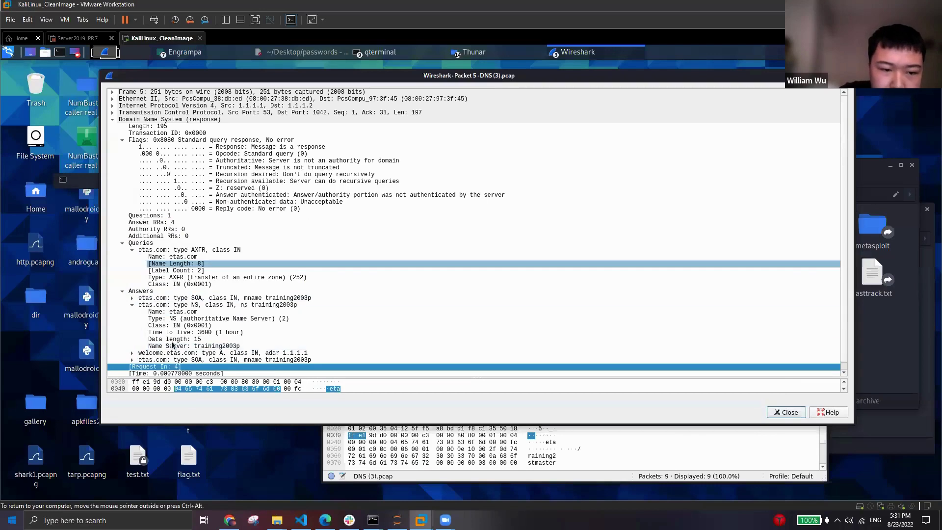
click(134, 352)
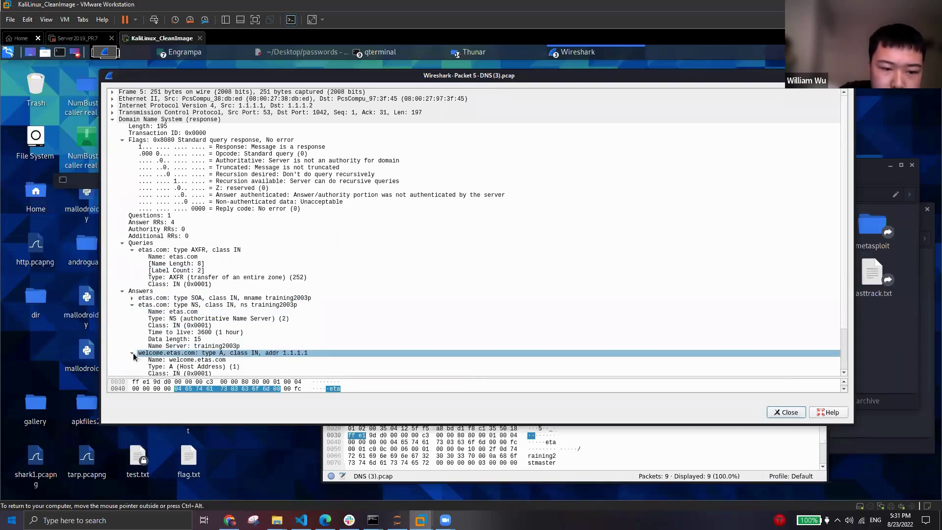
scroll(213, 349, down, 3)
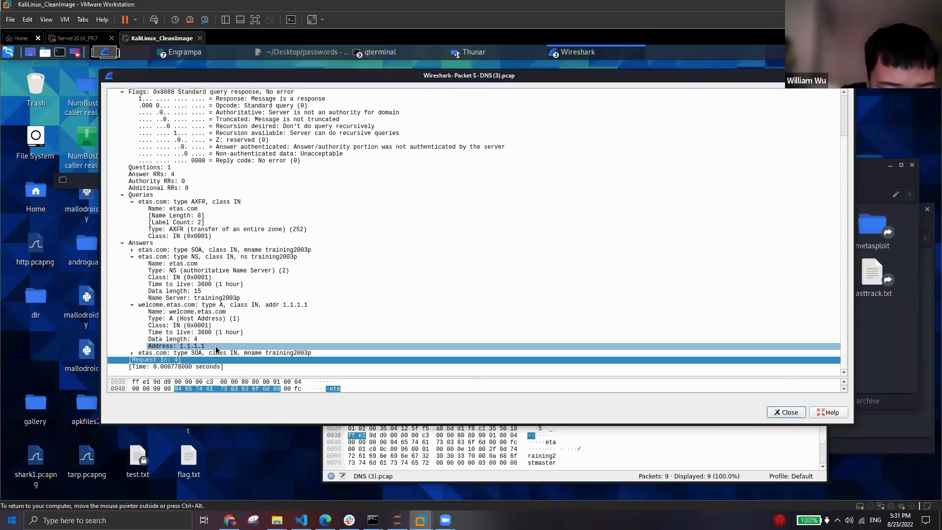
click(209, 346)
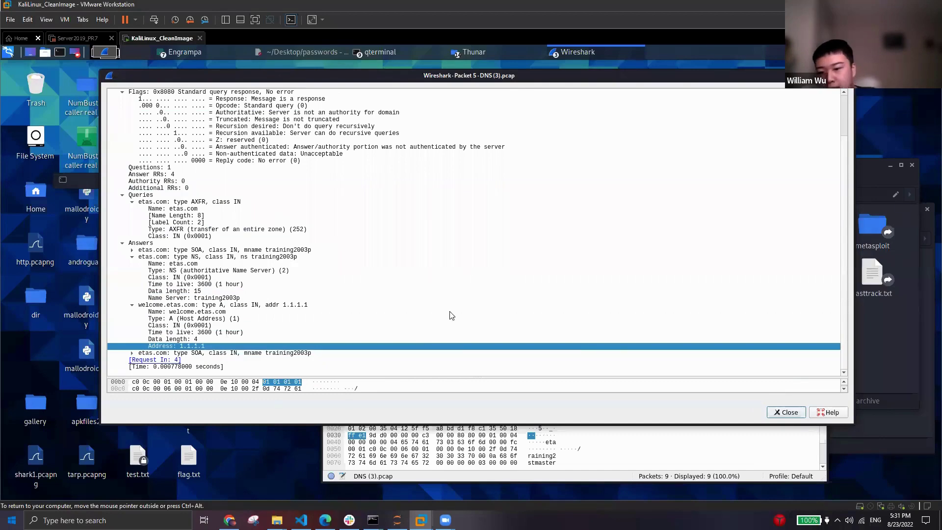
- Switch to Chrome and show the closing THANKS slide of the Wireshark presentation
key(alt+Tab)
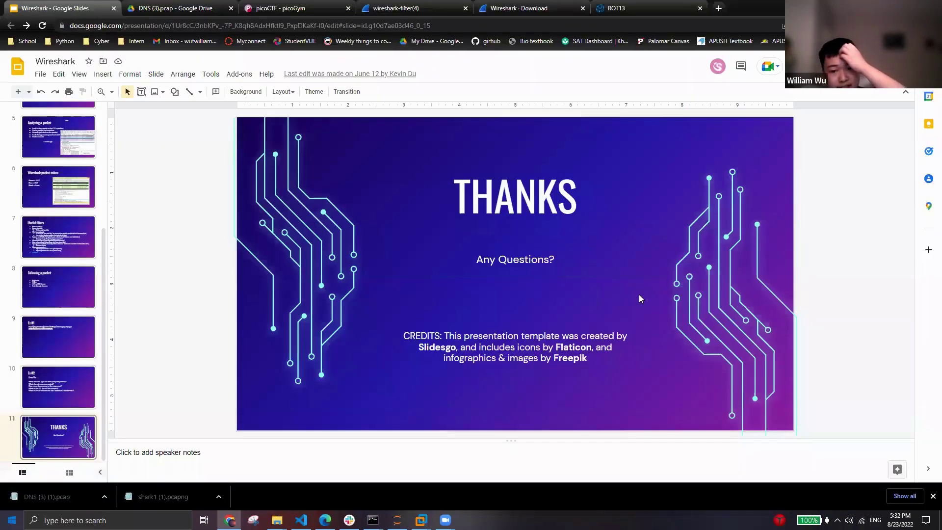